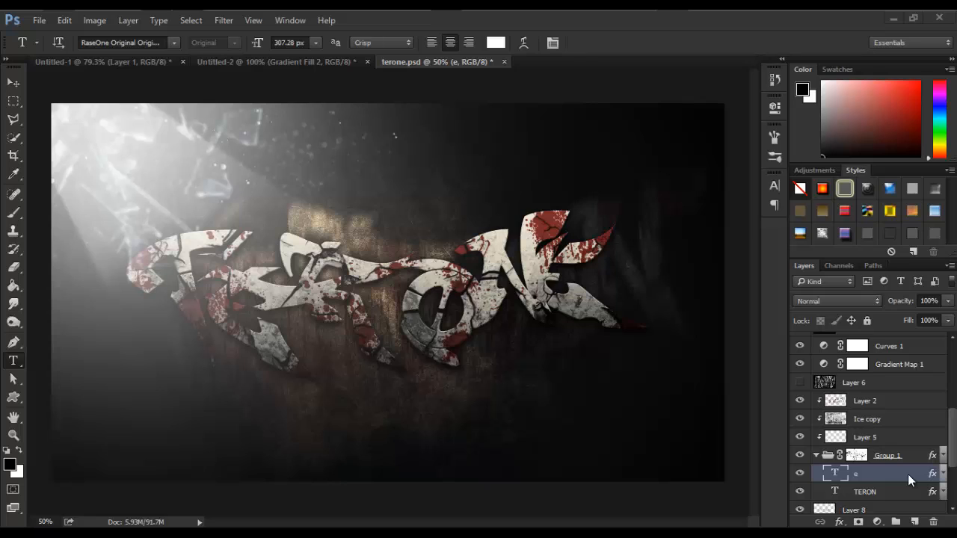
- Create a new document named "concrete text", 1920 × 1080 pixels, 72 pixels/inch, RGB Color 8 bit, with a white background
click(870, 494)
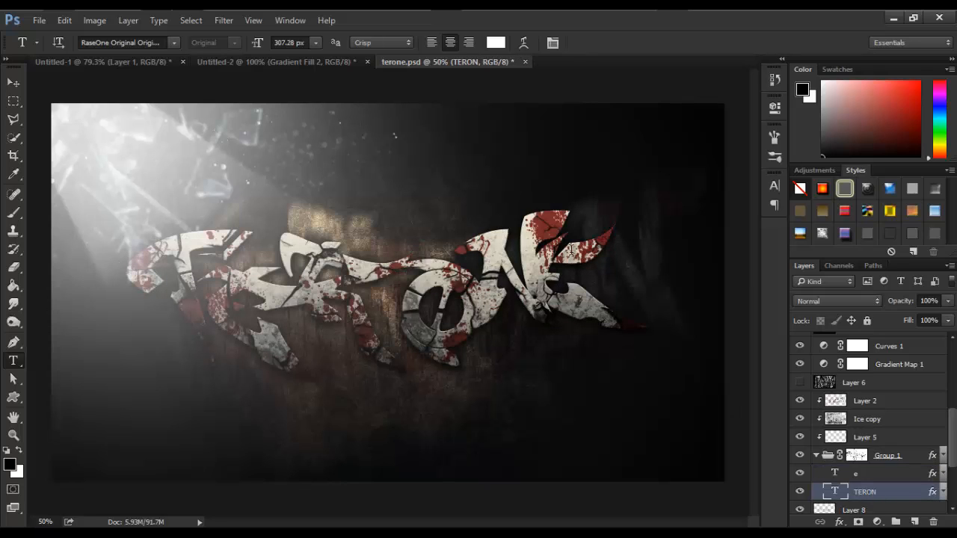
key(ctrl+n)
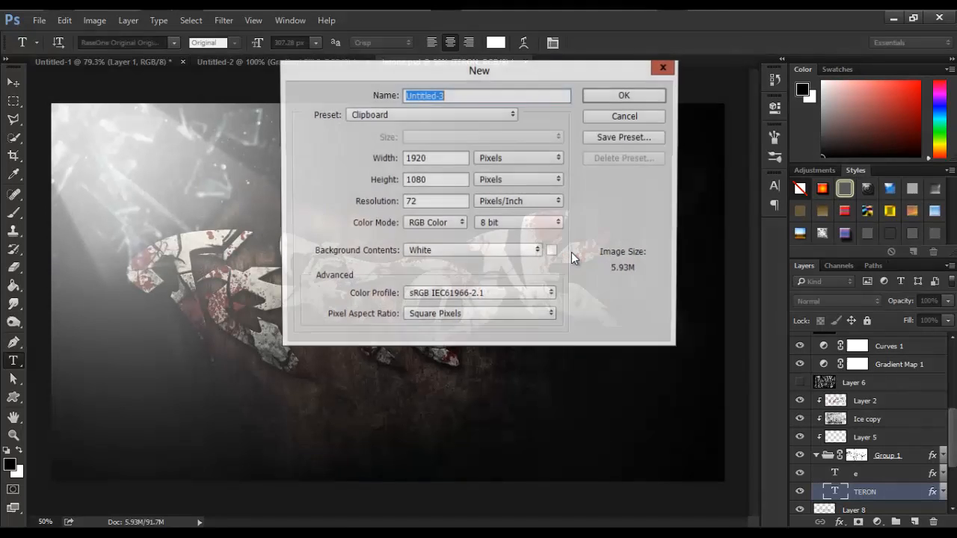
click(443, 158)
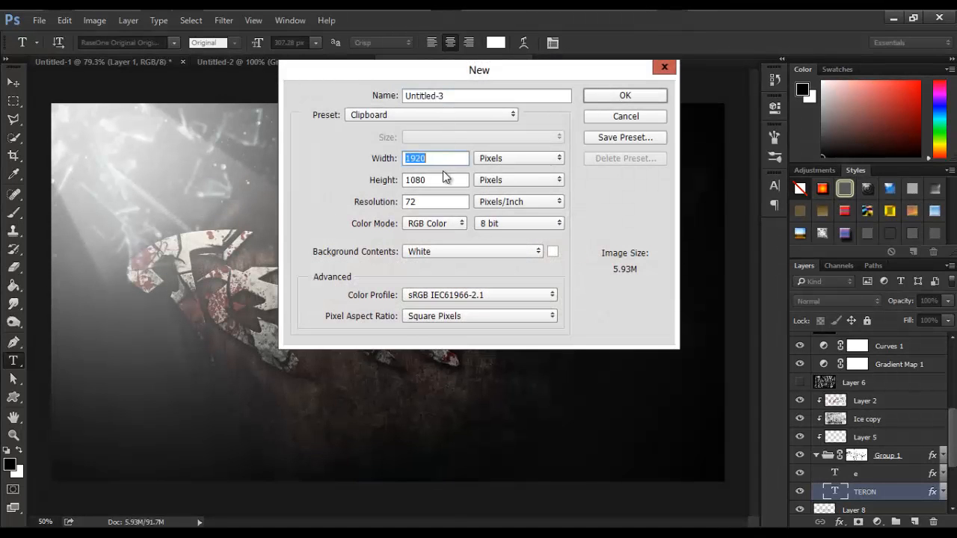
click(444, 180)
double_click(444, 180)
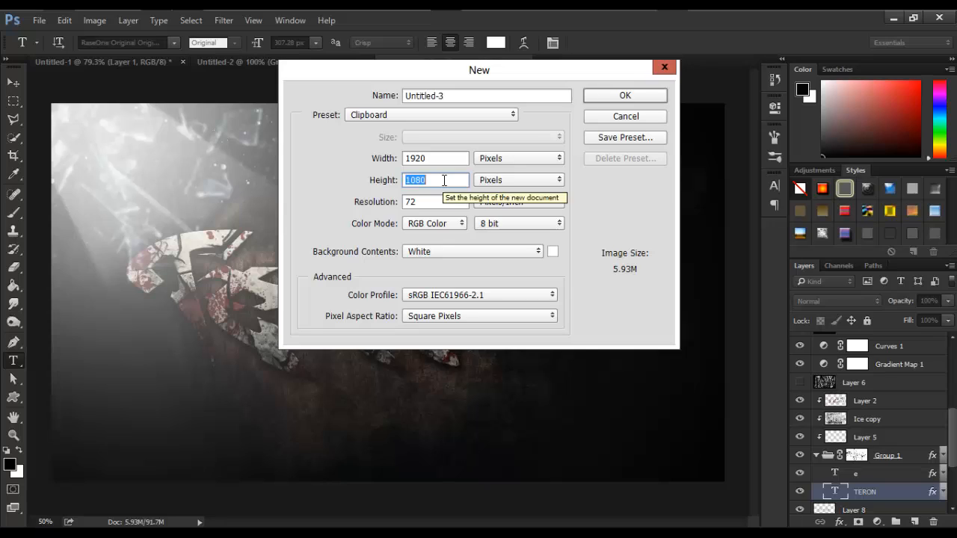
click(442, 202)
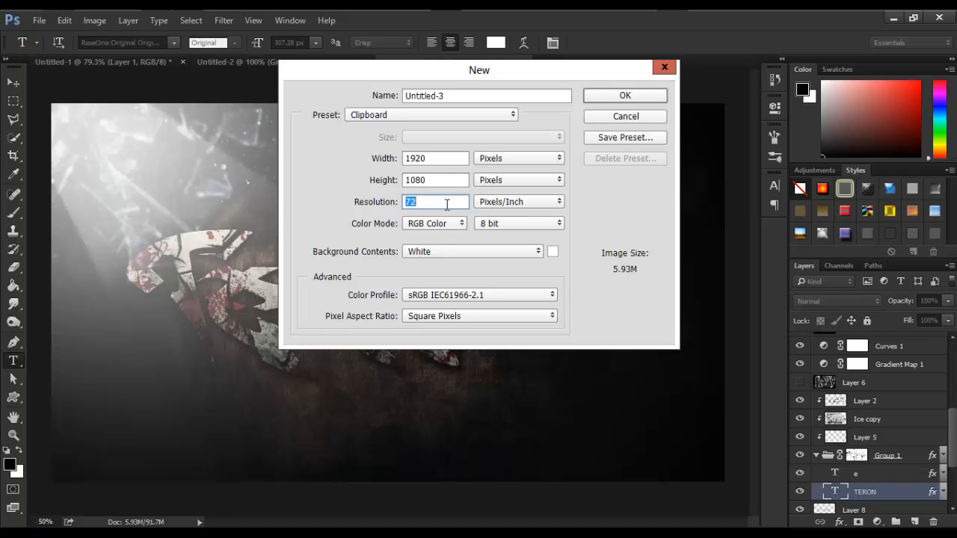
click(447, 226)
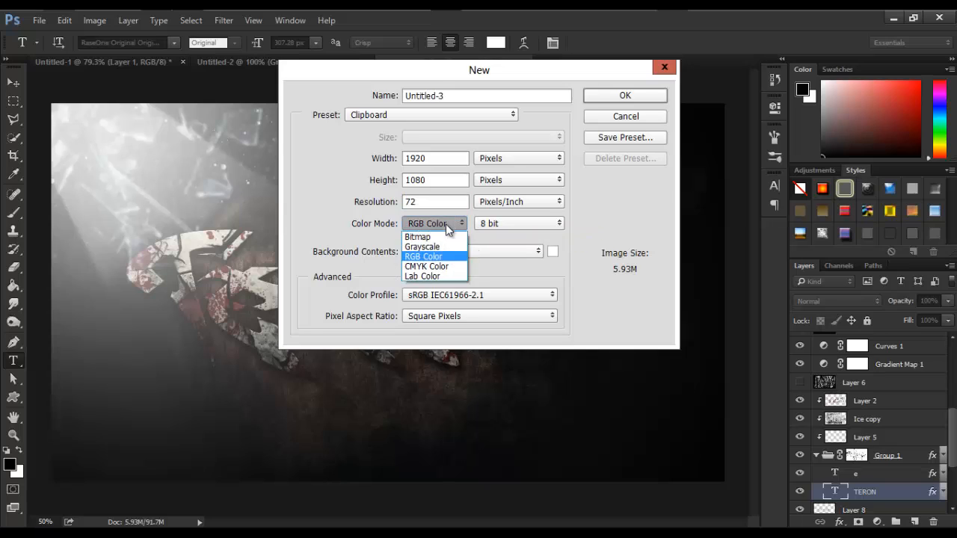
click(446, 223)
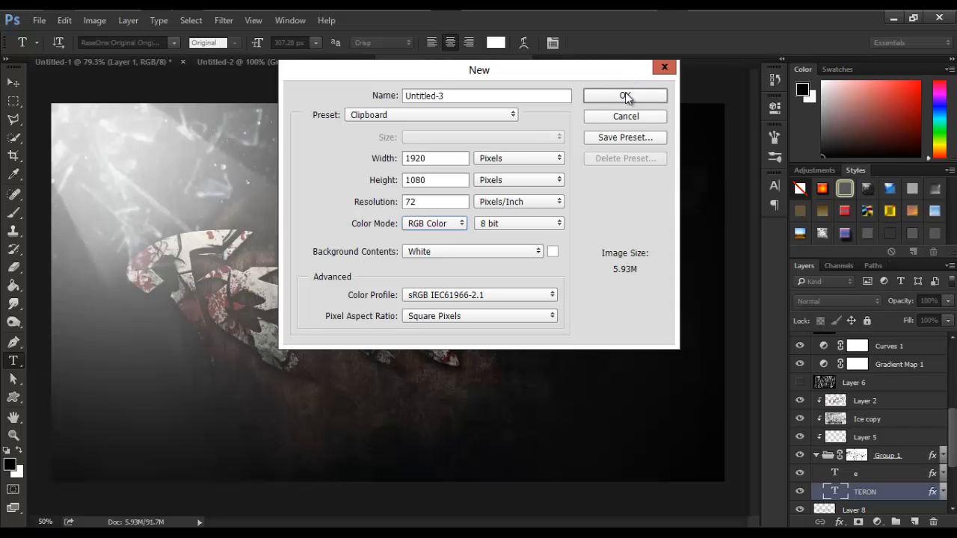
click(511, 95)
drag(512, 95, 363, 99)
text(concrete text)
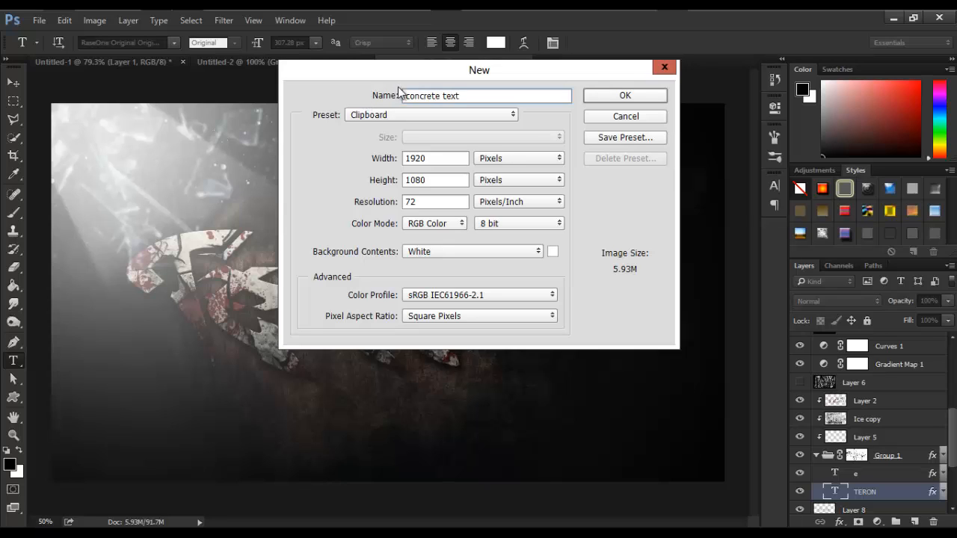
click(599, 100)
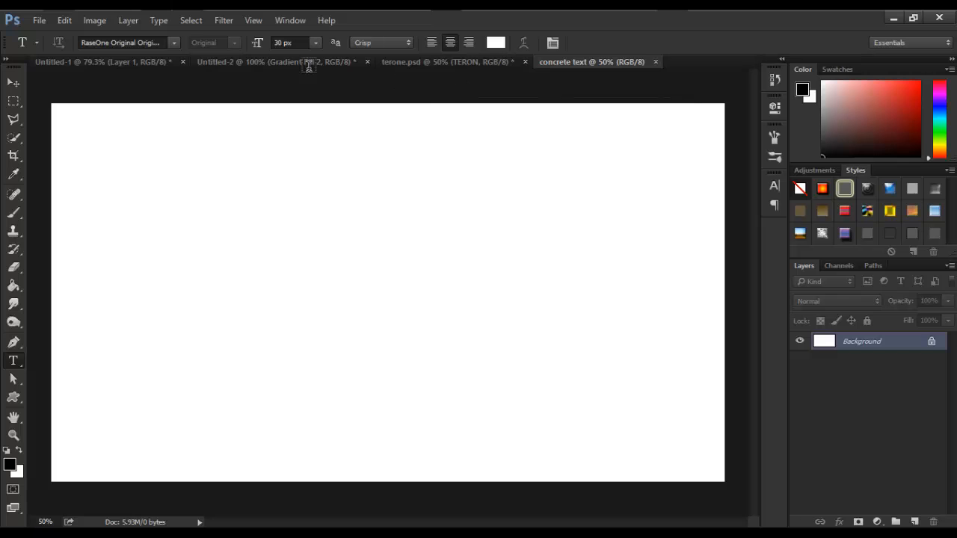
- Place terone.jpg from the ressources folder at its original size and merge it with the white background layer
click(75, 4)
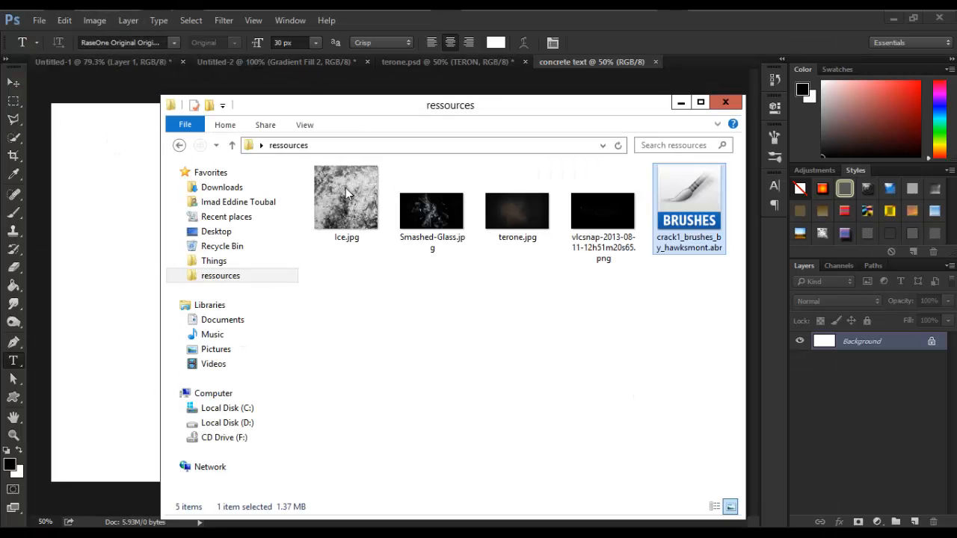
drag(516, 210, 117, 213)
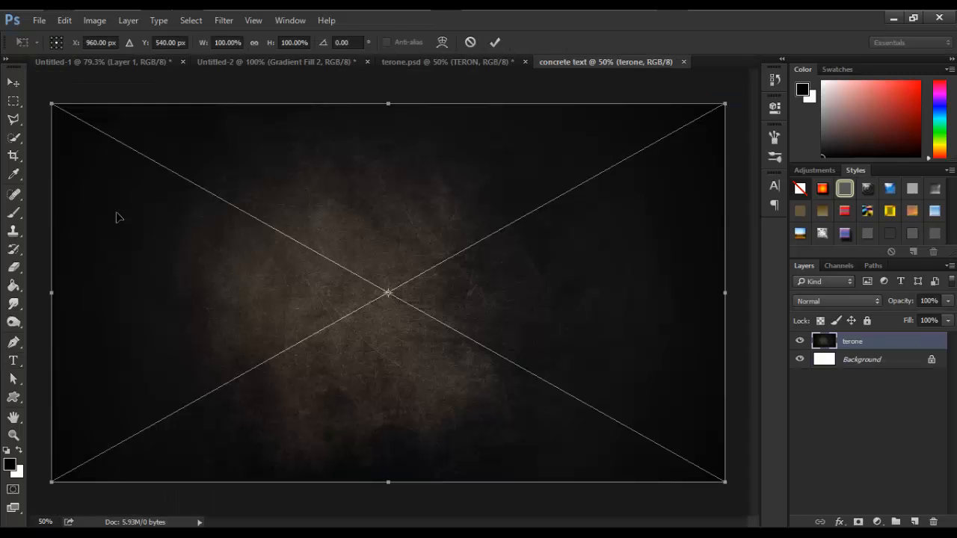
key(t)
key(Return)
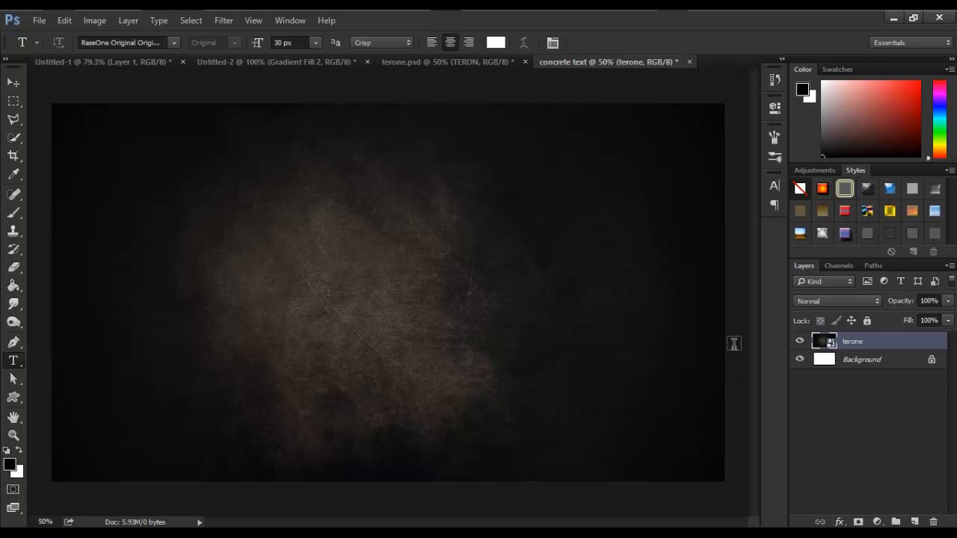
click(844, 362)
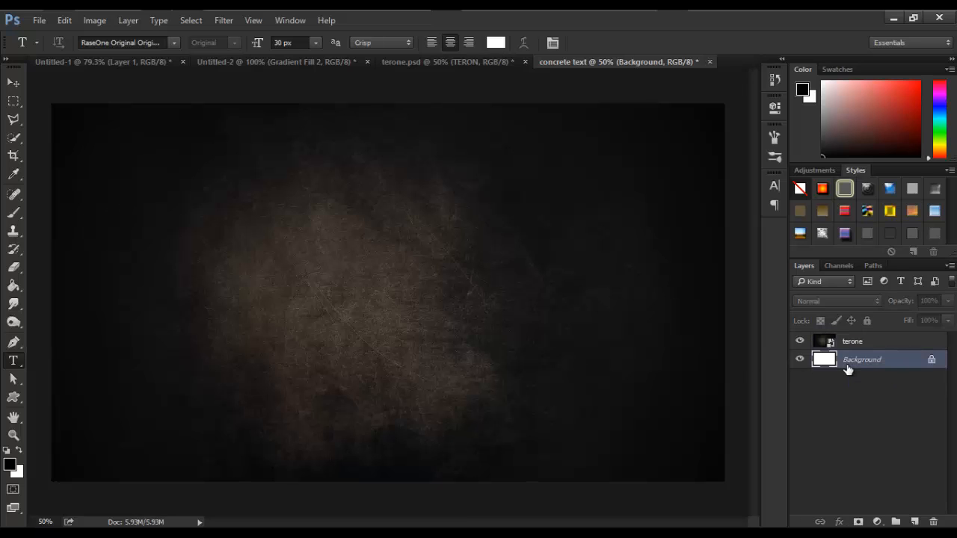
key(ctrl+shift+e)
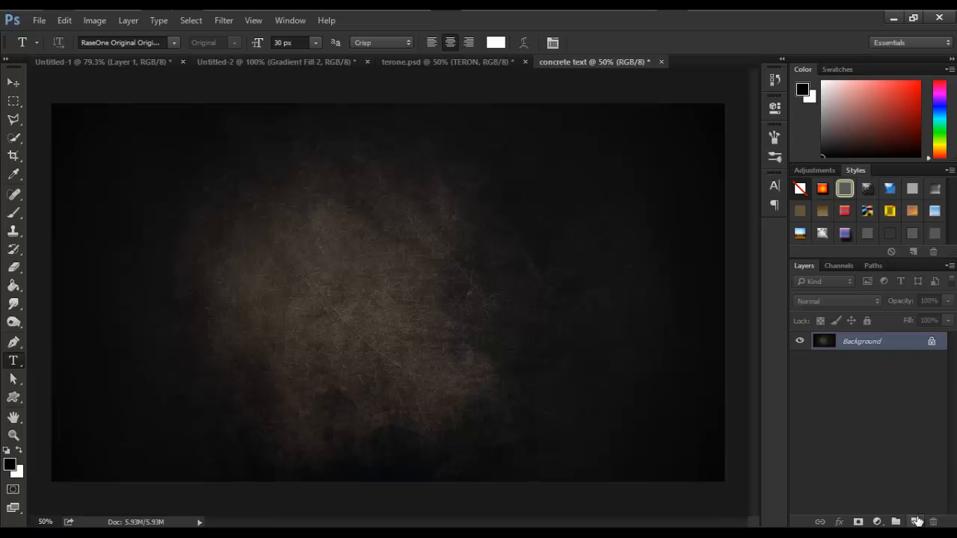
- Add a new layer above the background in the concrete text document and fill it with white
click(420, 61)
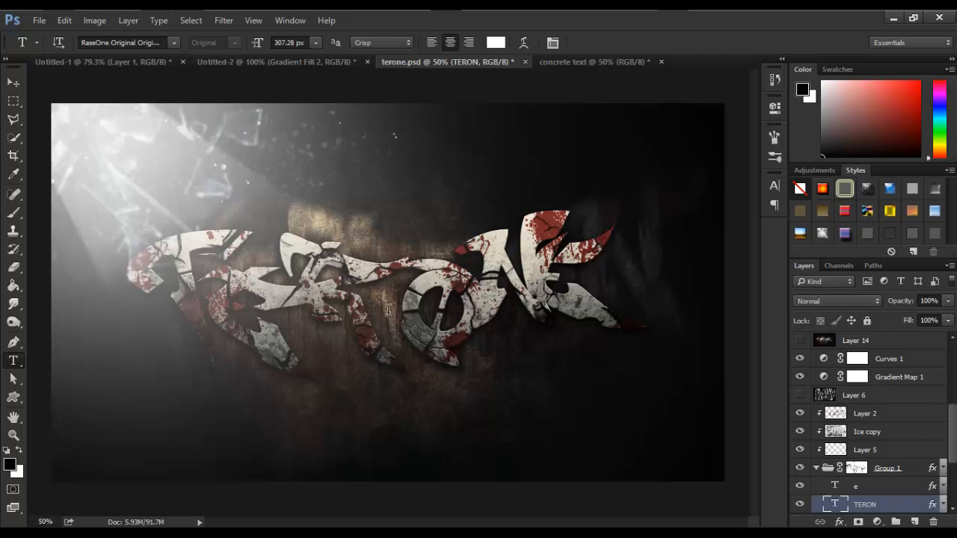
click(568, 66)
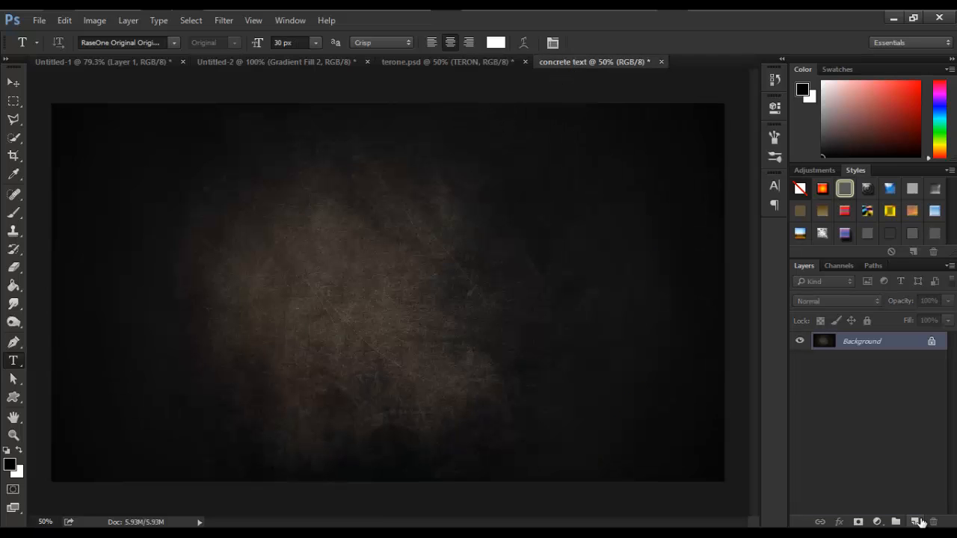
click(915, 521)
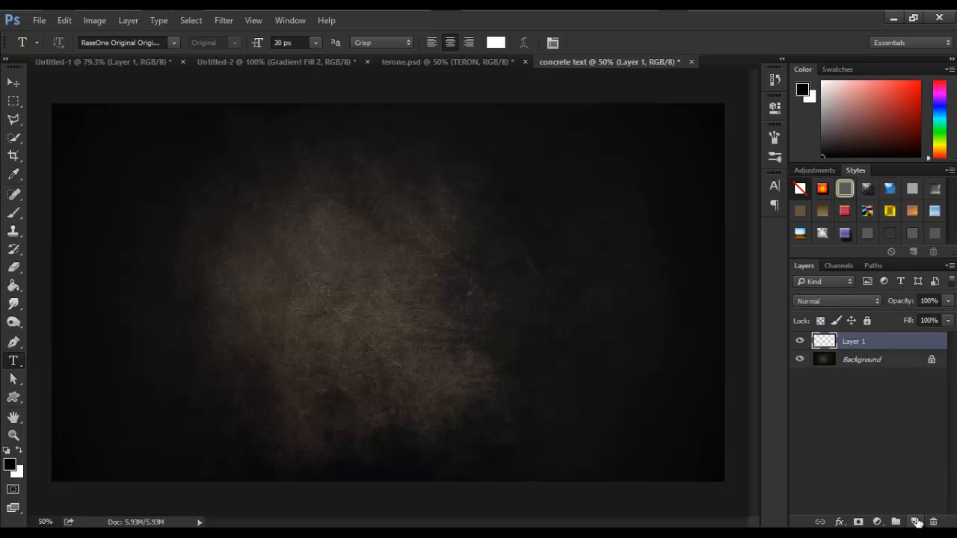
key(ctrl+BackSpace)
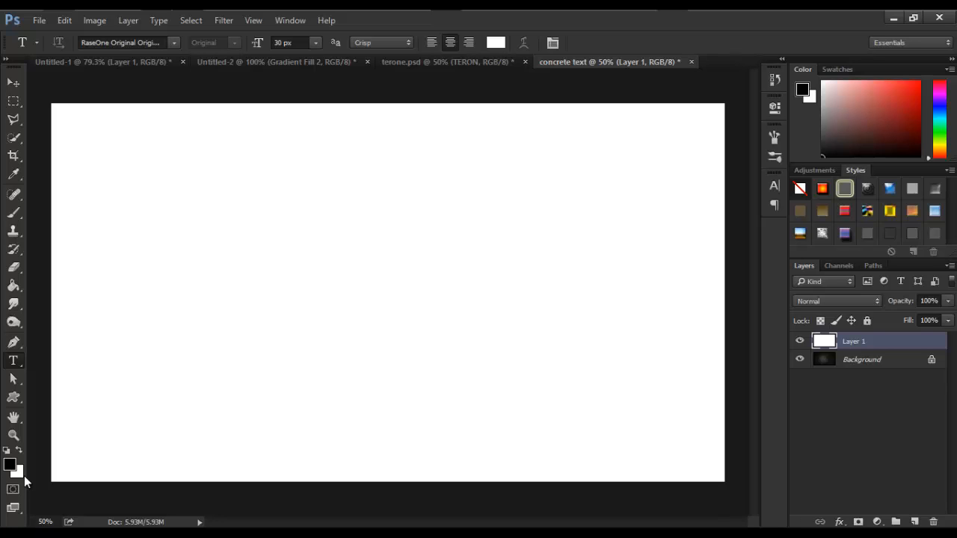
- Render Fibers on the white layer with Variance 19 and Strength 31
click(232, 22)
mouse_move(390, 229)
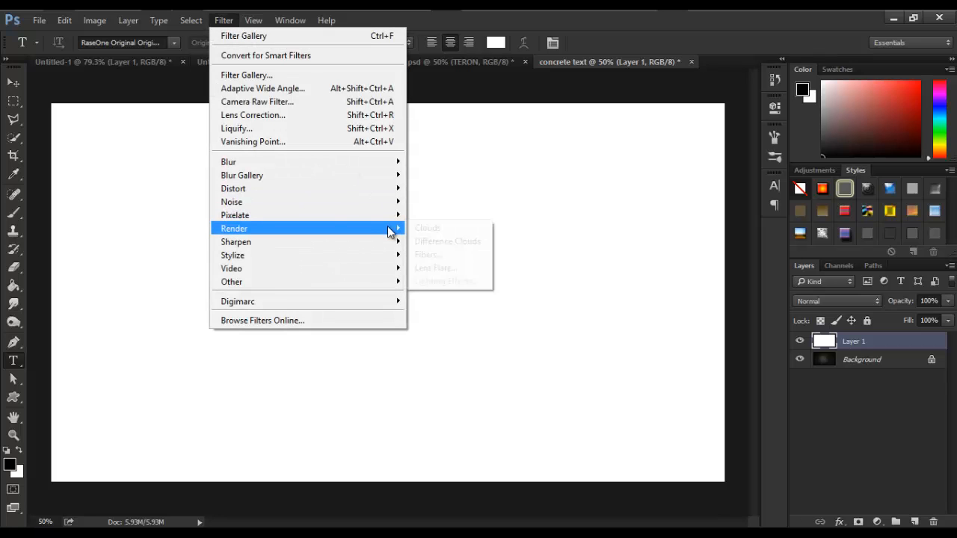
click(444, 254)
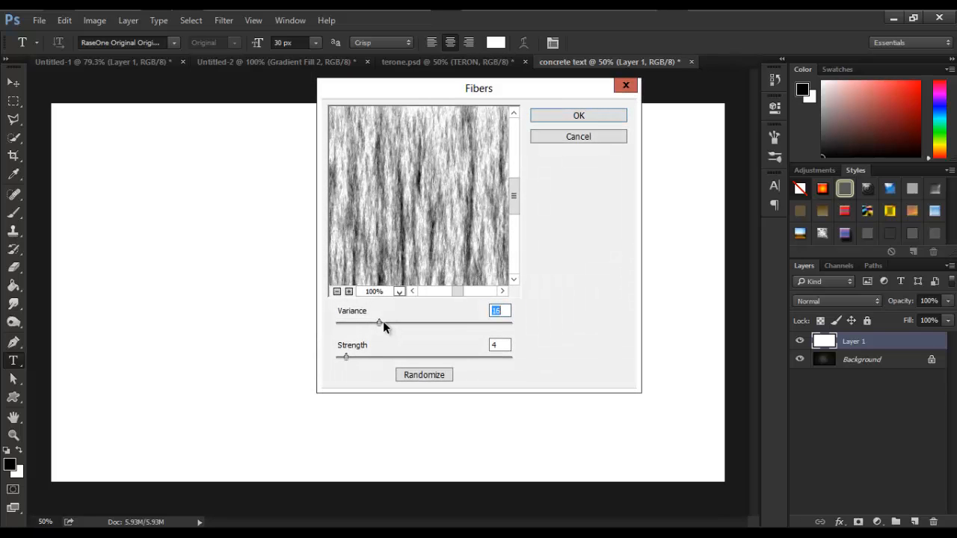
drag(383, 321, 439, 328)
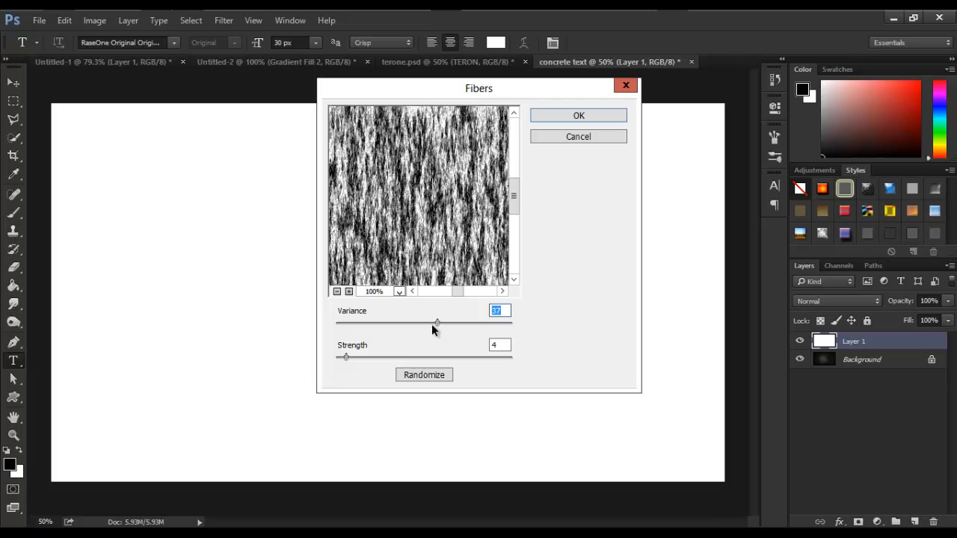
mouse_move(349, 358)
mouse_down()
mouse_move(383, 356)
mouse_move(359, 358)
mouse_up()
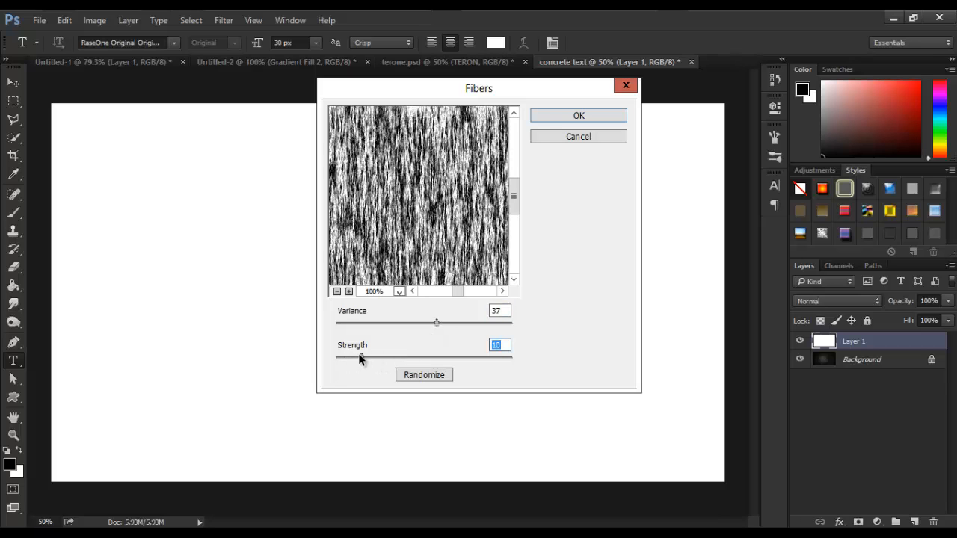
click(388, 322)
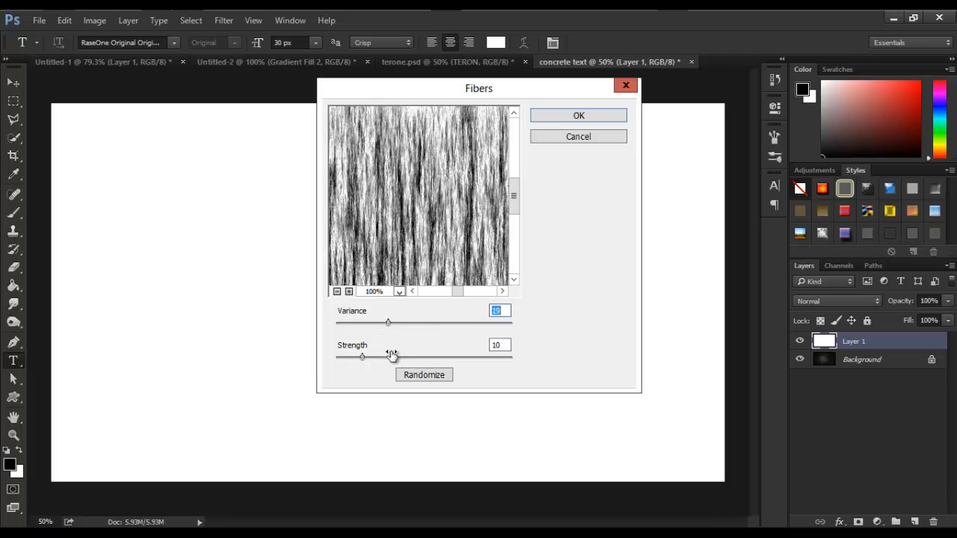
click(426, 358)
drag(419, 357, 415, 357)
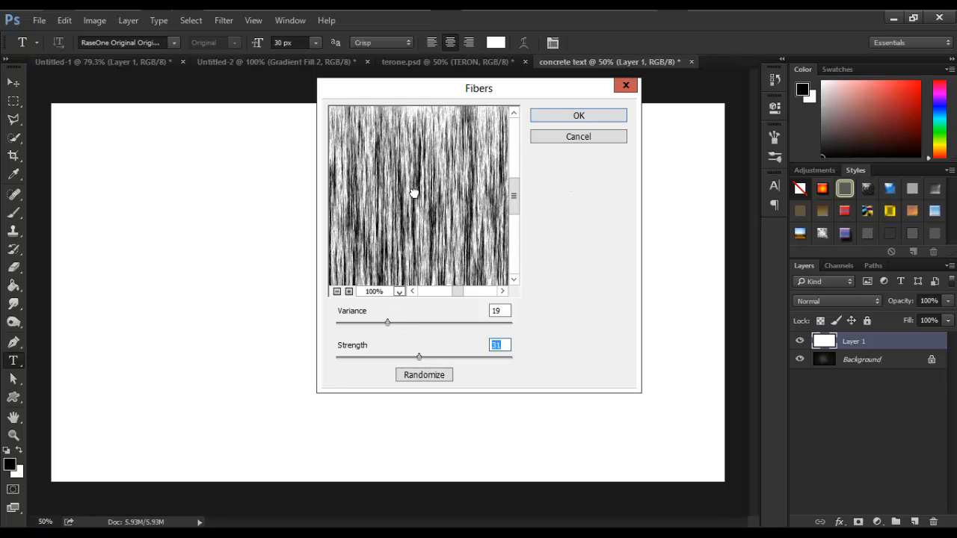
drag(412, 192, 515, 263)
drag(455, 222, 607, 357)
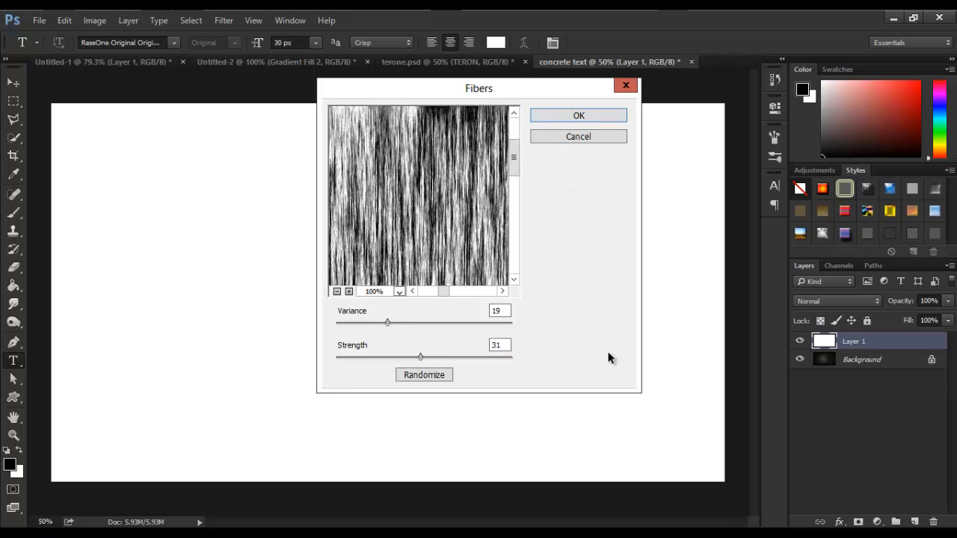
click(570, 112)
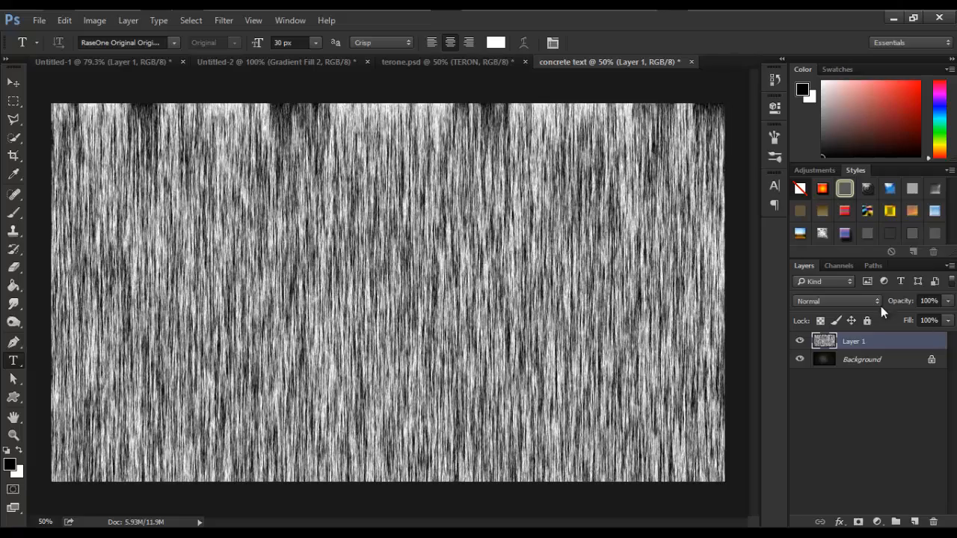
- Load the RGB channel of the fibers as a selection and delete the fibers layer, keeping the selection
click(840, 266)
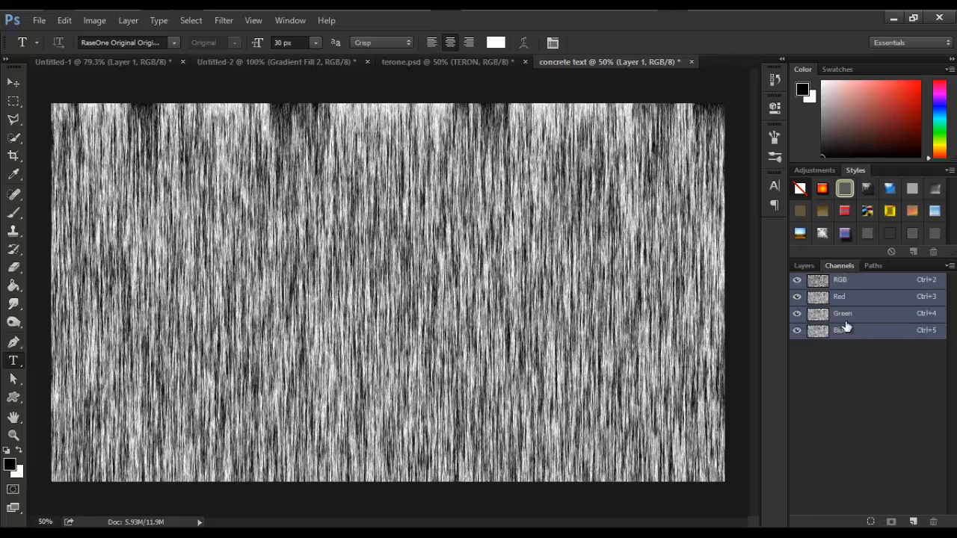
ctrl+click(817, 284)
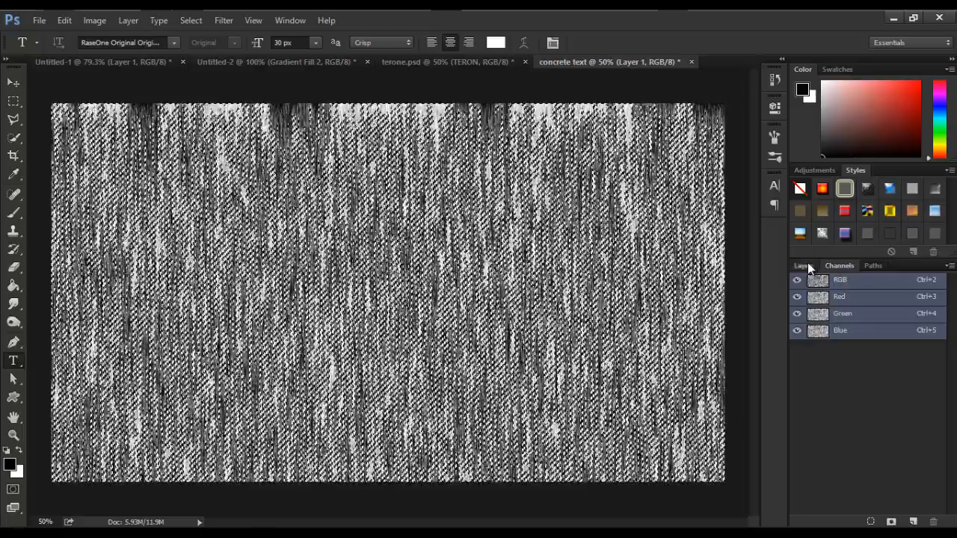
click(808, 264)
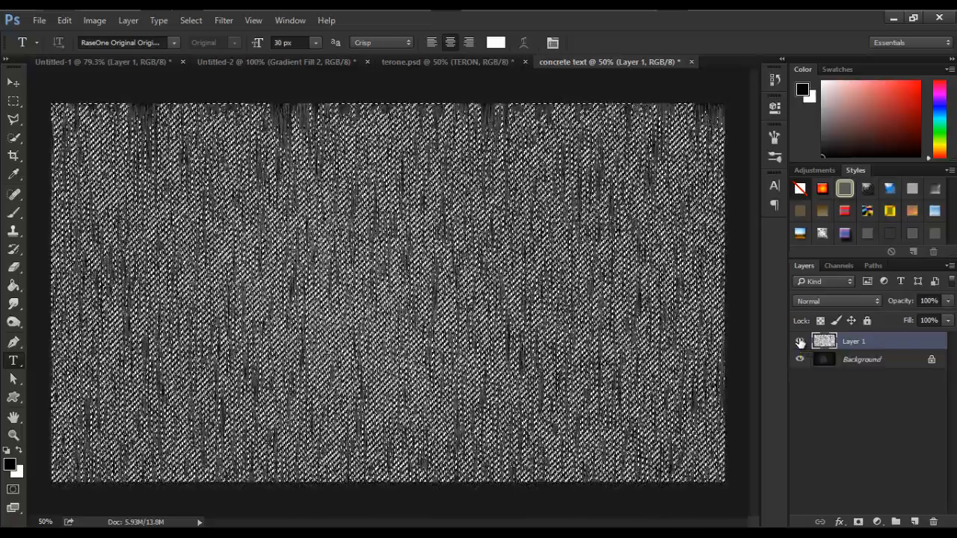
key(ctrl+z)
drag(867, 347, 933, 522)
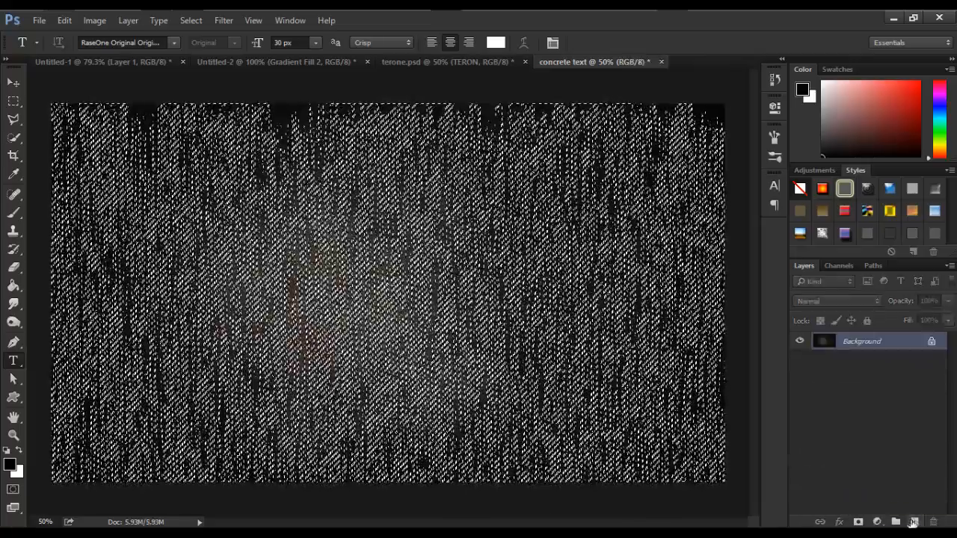
- Fill the fiber selection with dark red on a new layer and deselect it
click(913, 522)
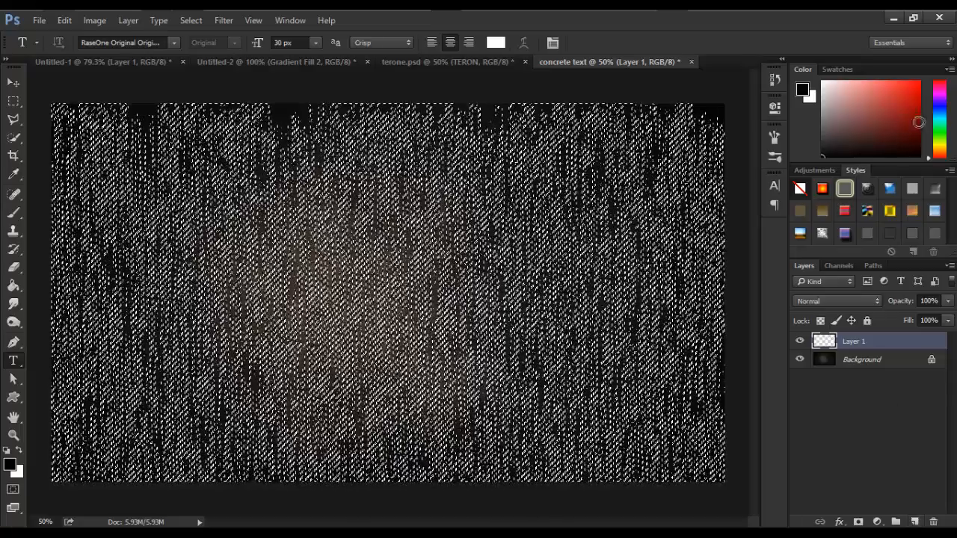
drag(916, 114, 909, 105)
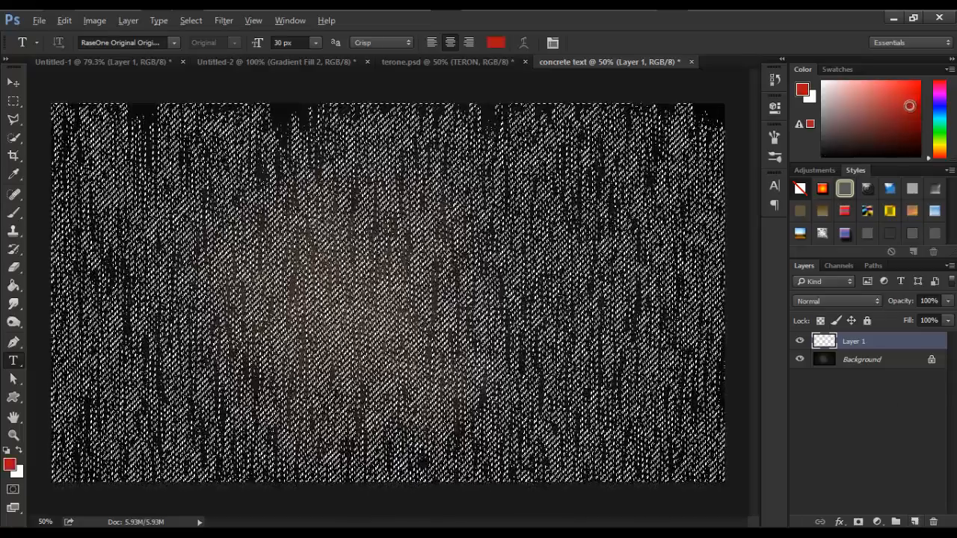
key(alt+BackSpace)
key(ctrl+d)
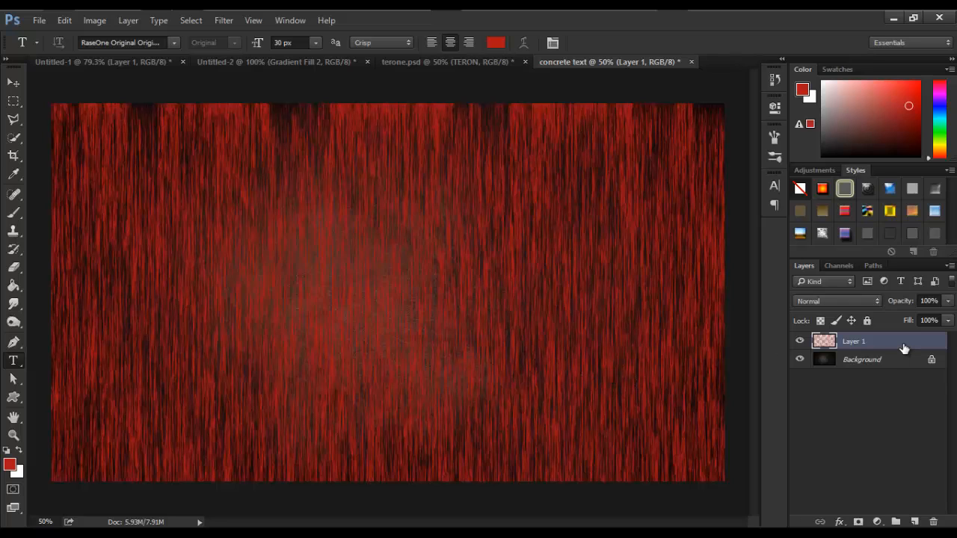
- Scale the red fiber layer up uniformly around its center to about 178%
key(ctrl+t)
key(ctrl+minus)
key(ctrl+minus)
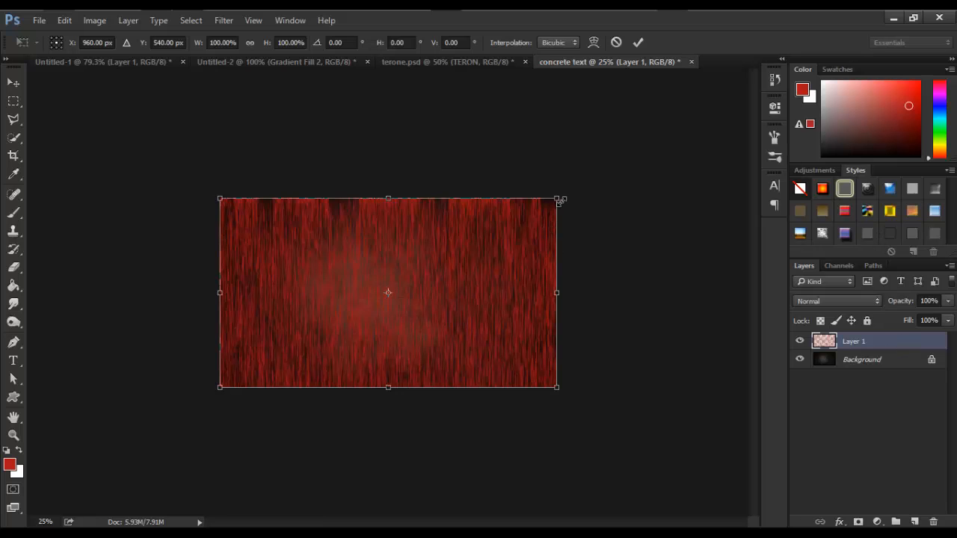
drag(558, 197, 689, 121)
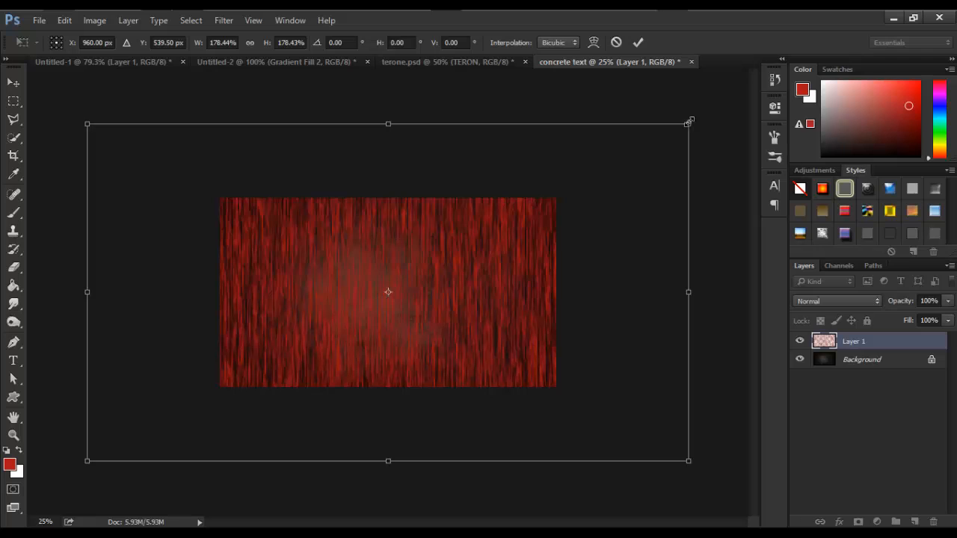
key(Return)
key(t)
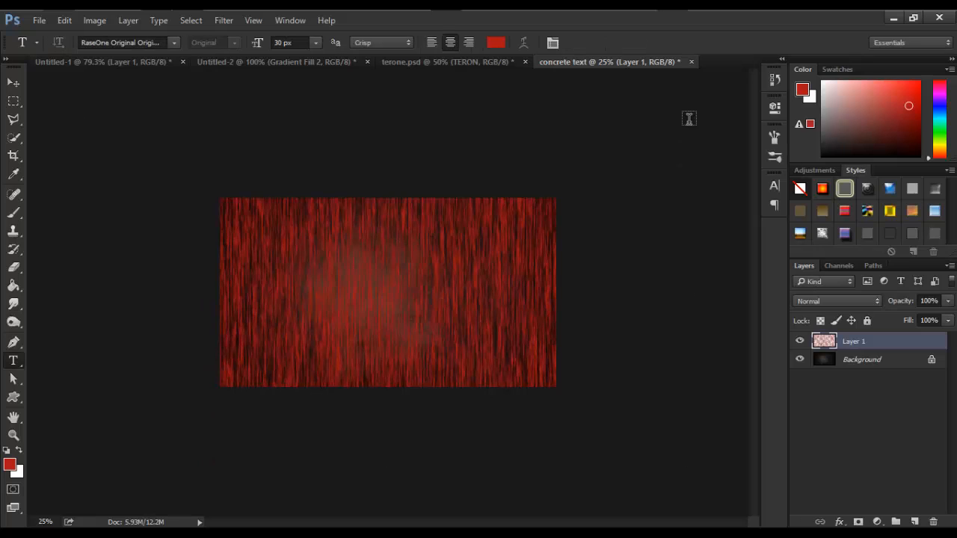
- Try the Screen blend mode on the fiber layer, and settle on Multiply
click(850, 299)
click(838, 117)
click(824, 302)
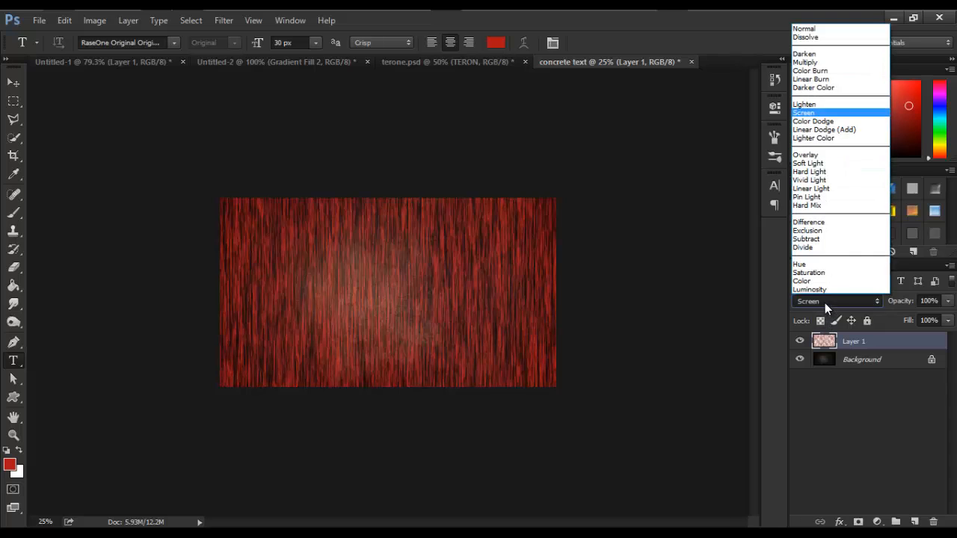
click(807, 62)
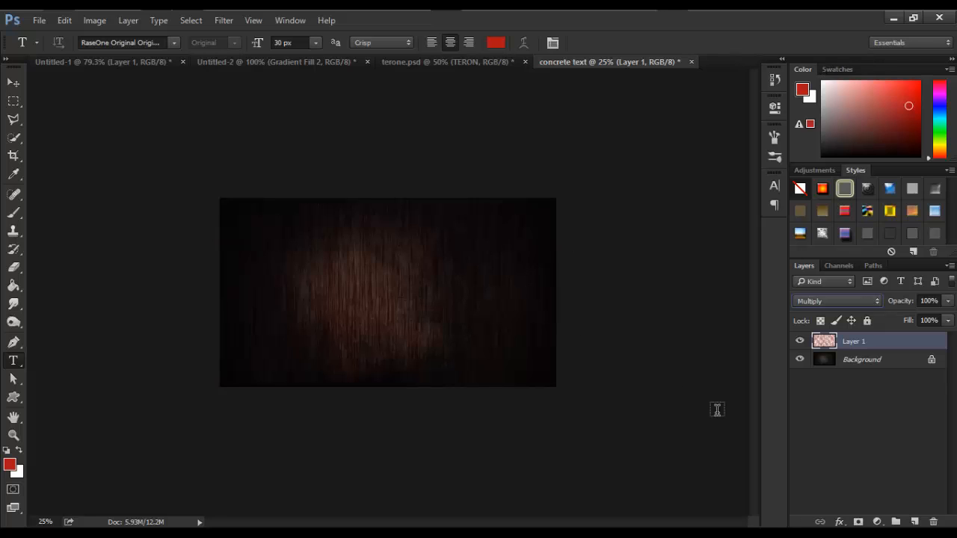
click(856, 521)
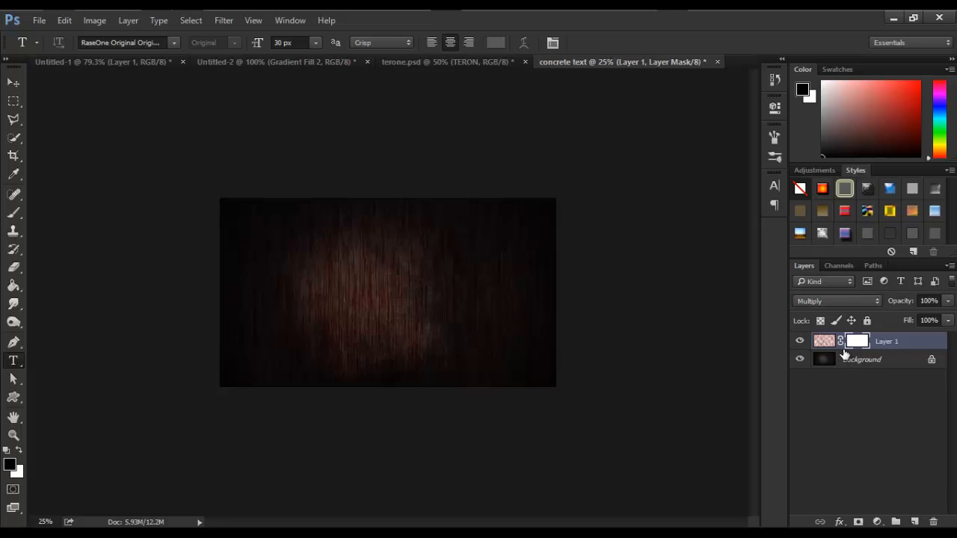
drag(848, 343, 934, 521)
click(413, 224)
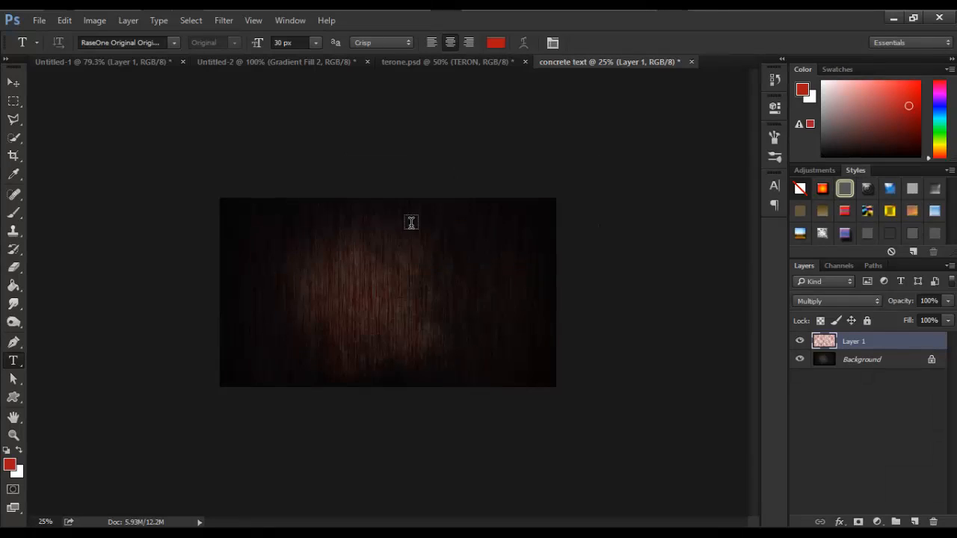
- Erase the outer areas of the fiber layer with a soft 800 px eraser at 0% hardness, and set the layer's fill to 76%
key(e)
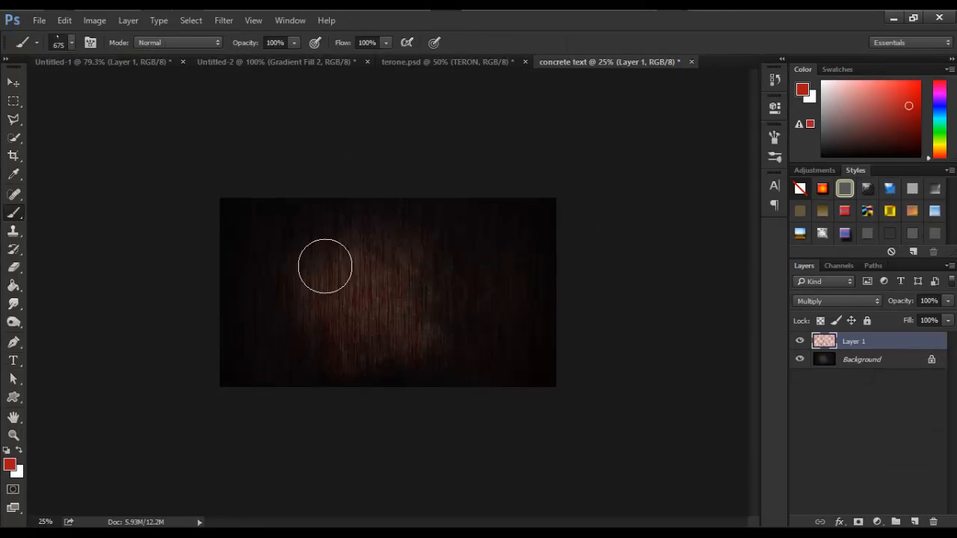
key(bracketright)
key(bracketright)
key(bracketright)
key(bracketright)
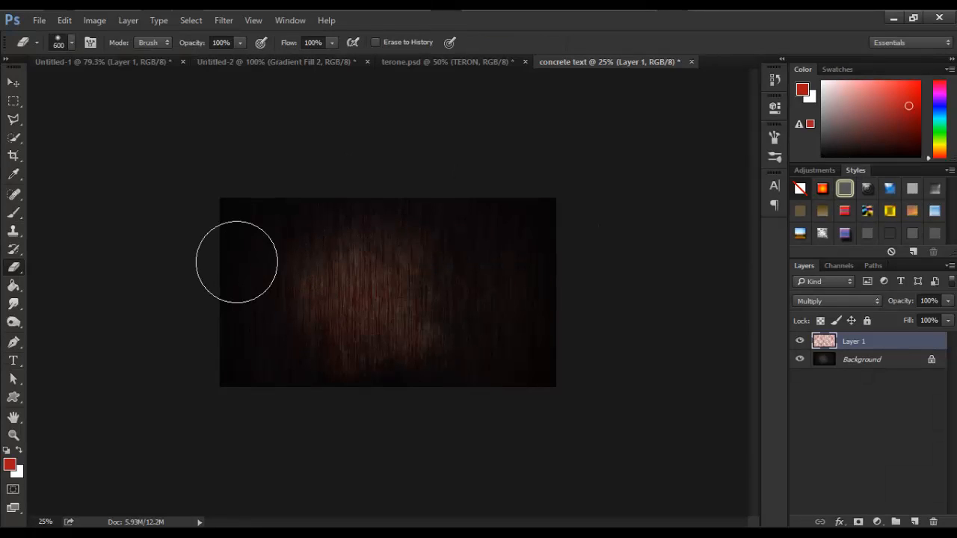
right_click(243, 261)
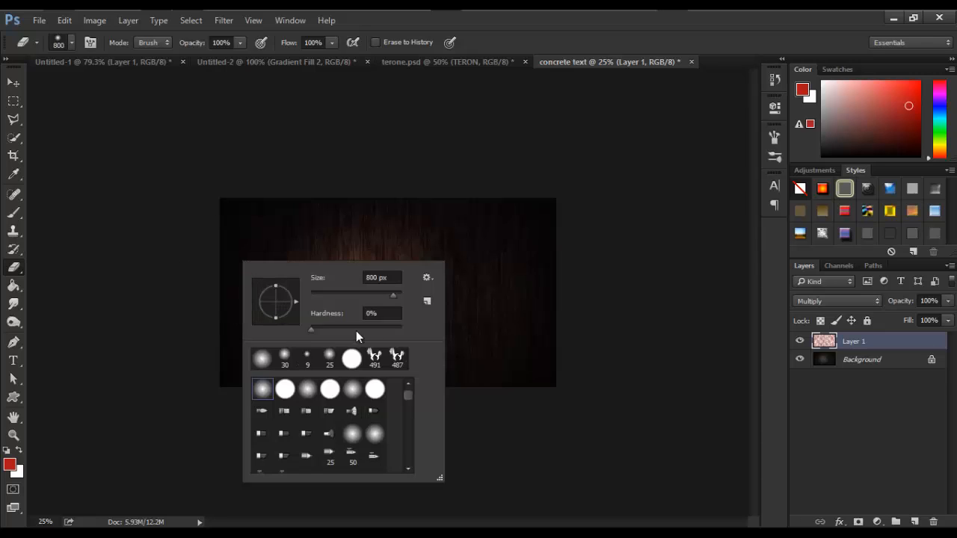
mouse_move(224, 228)
mouse_down()
mouse_move(318, 198)
mouse_move(371, 193)
mouse_move(574, 211)
mouse_move(586, 283)
mouse_move(441, 385)
mouse_up()
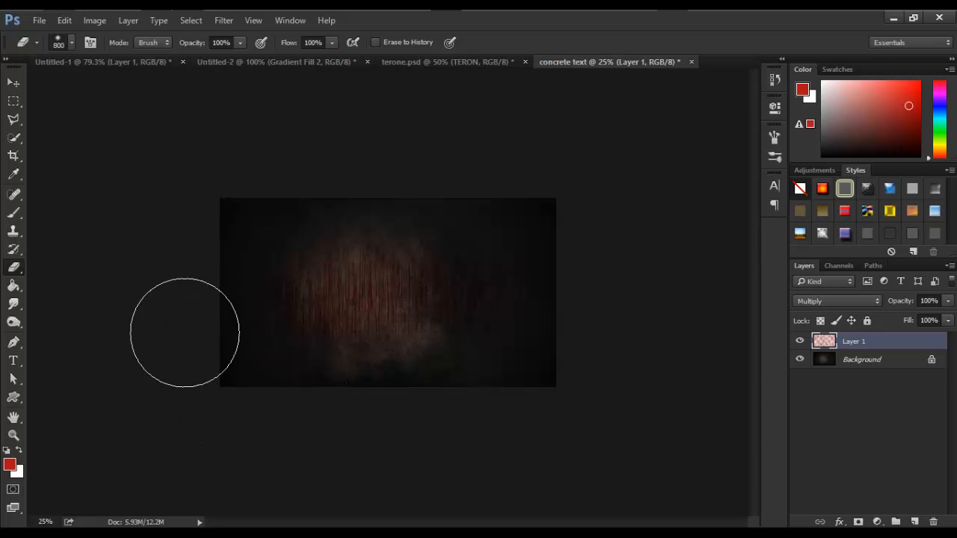
scroll(438, 402, up, 2)
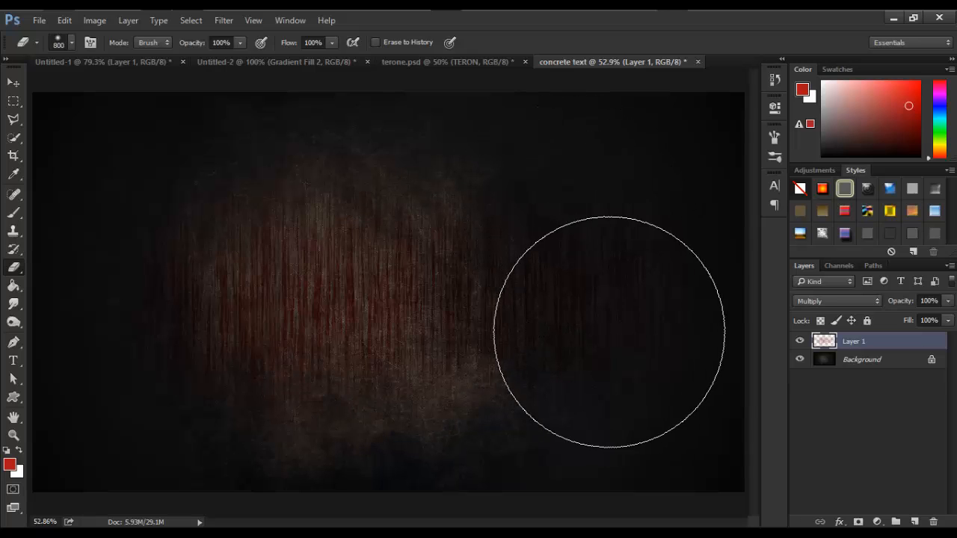
drag(905, 322, 889, 322)
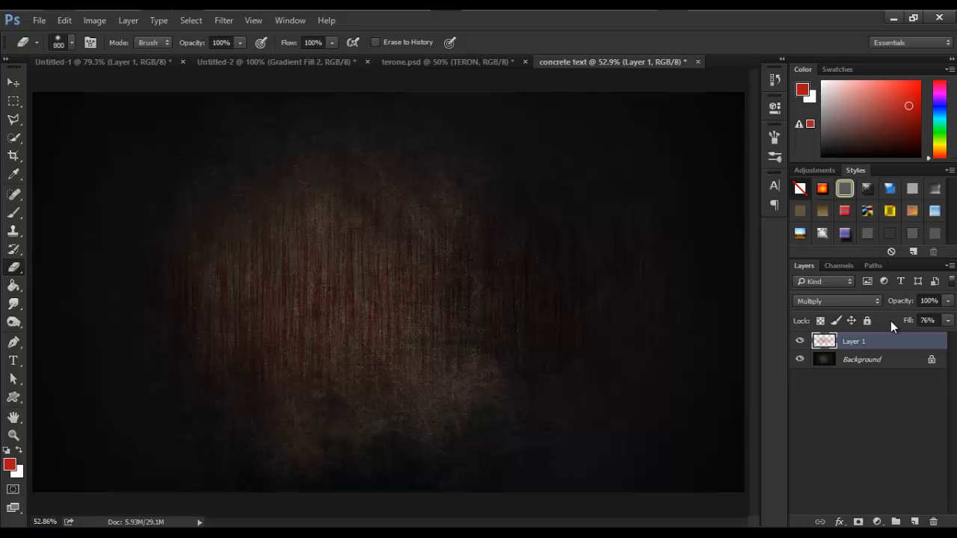
- Duplicate the fiber layer and rotate the copy 180°
key(ctrl+j)
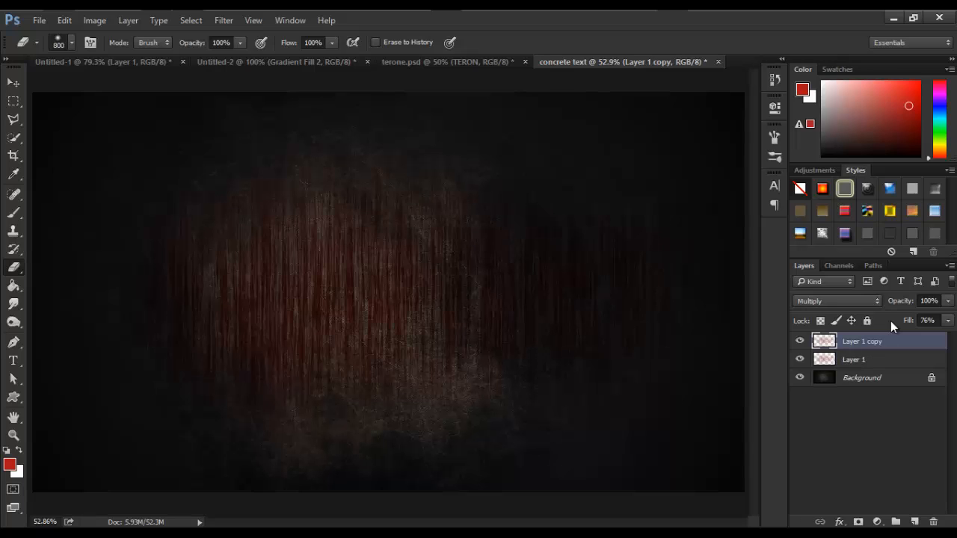
key(ctrl+t)
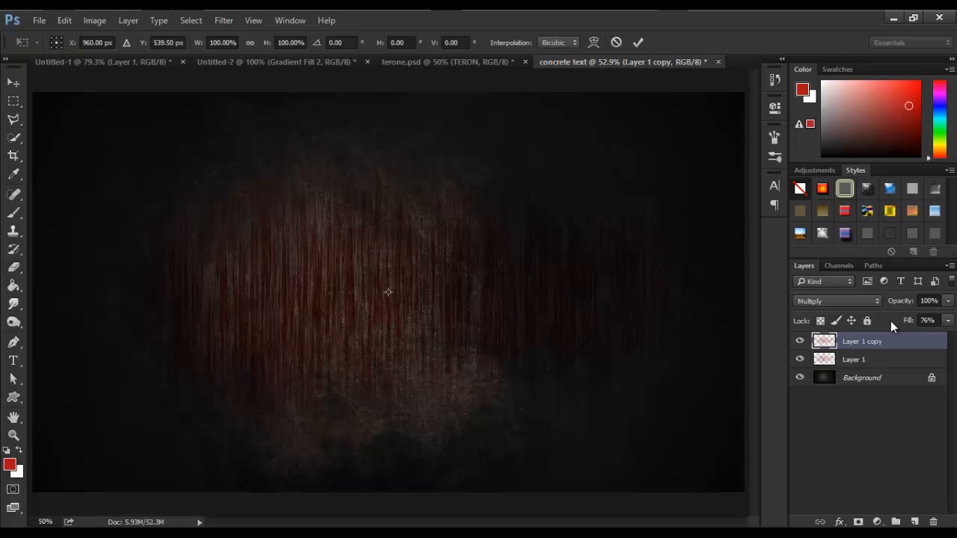
key(ctrl+minus)
key(ctrl+minus)
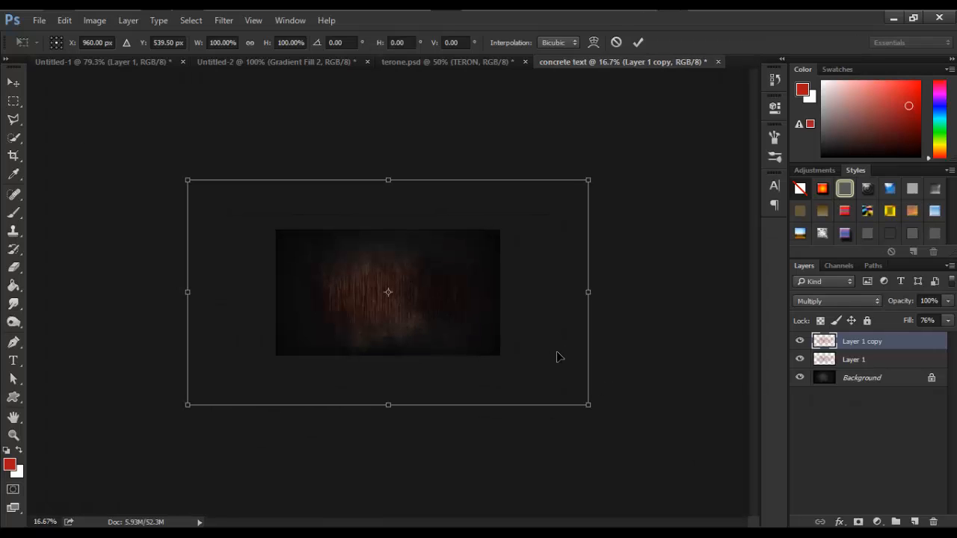
right_click(414, 289)
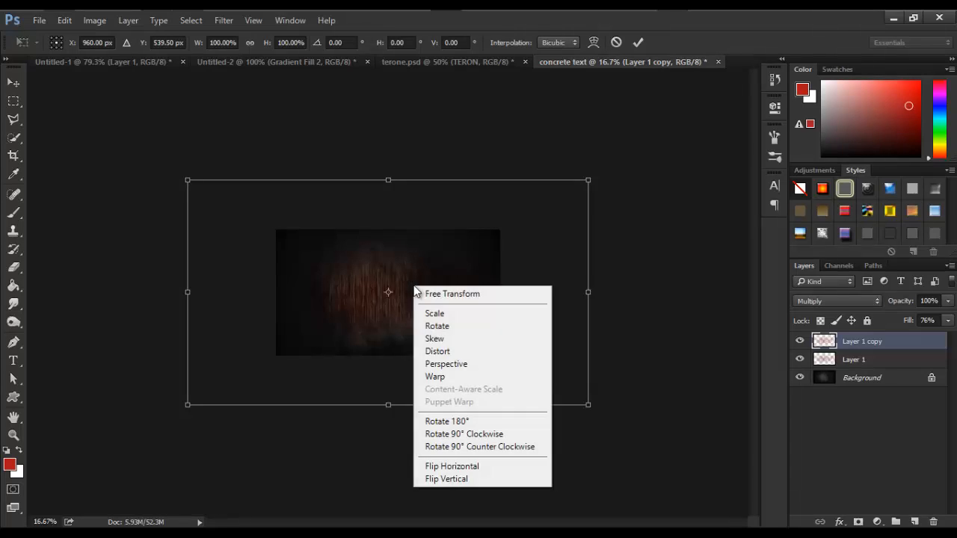
click(490, 423)
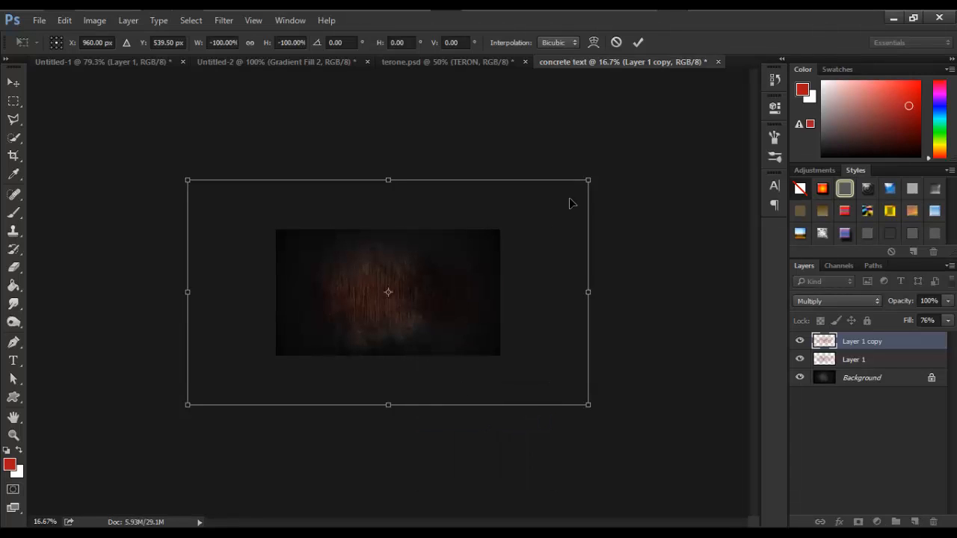
- Scale the rotated fiber copy down around its center and set its fill to 39%
drag(588, 180, 526, 216)
key(Return)
key(e)
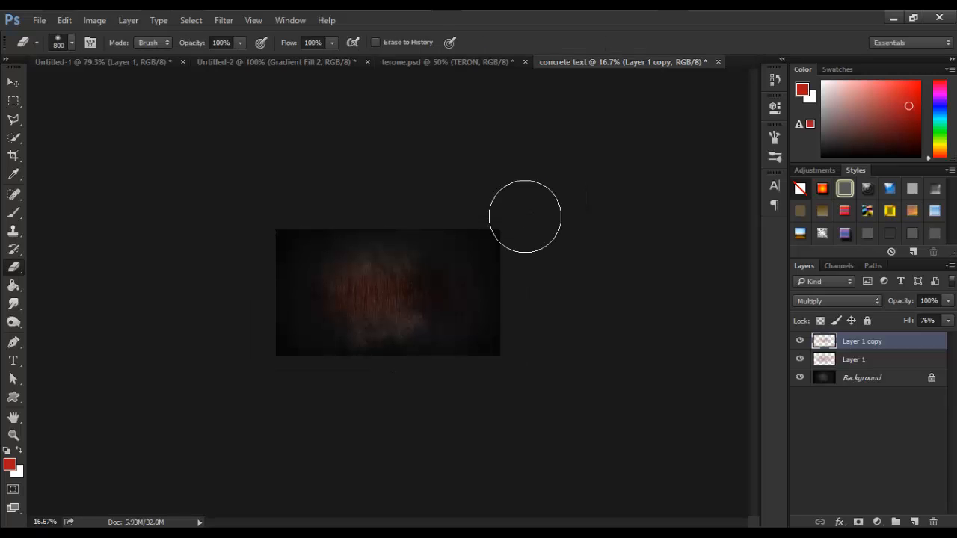
scroll(525, 221, up, 3)
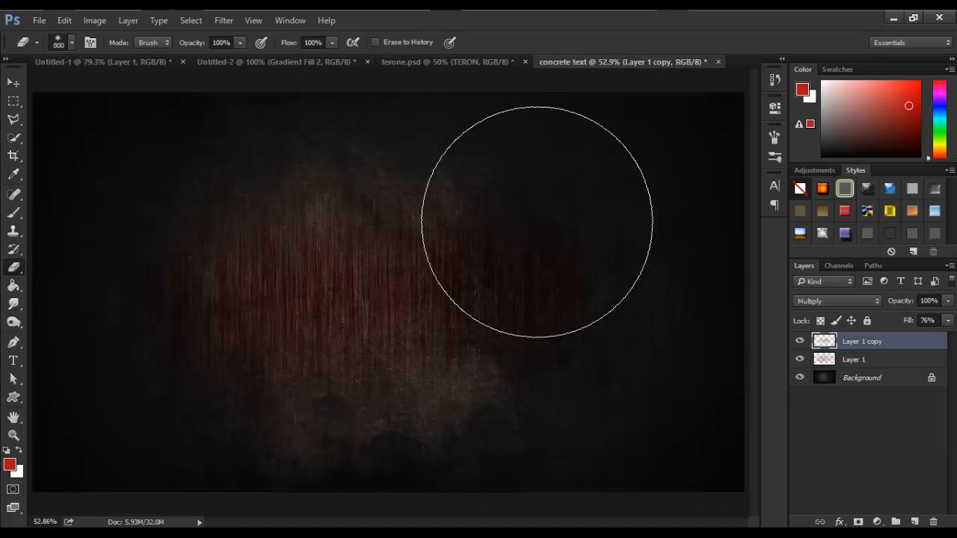
drag(910, 322, 885, 320)
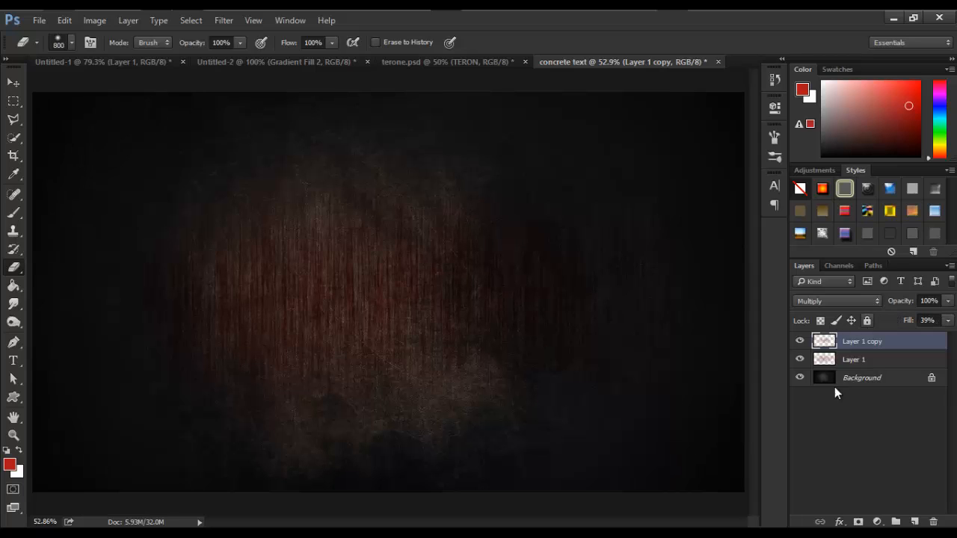
- Add a new layer above the fiber copy and set the text color to white
click(915, 521)
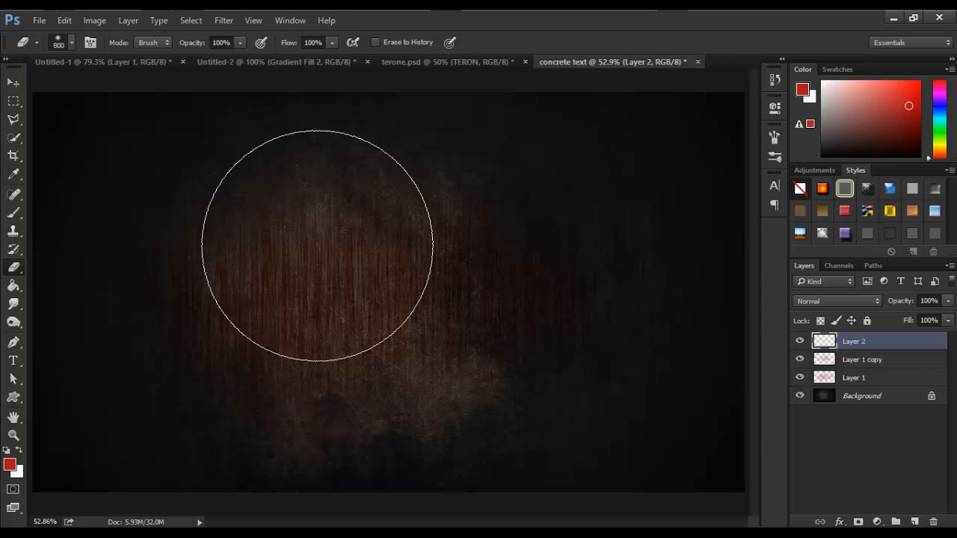
key(t)
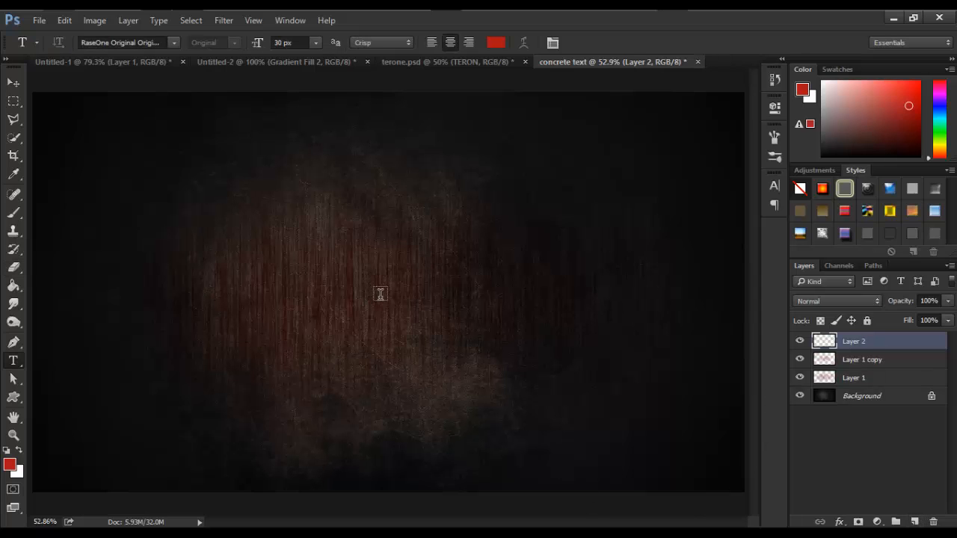
click(492, 45)
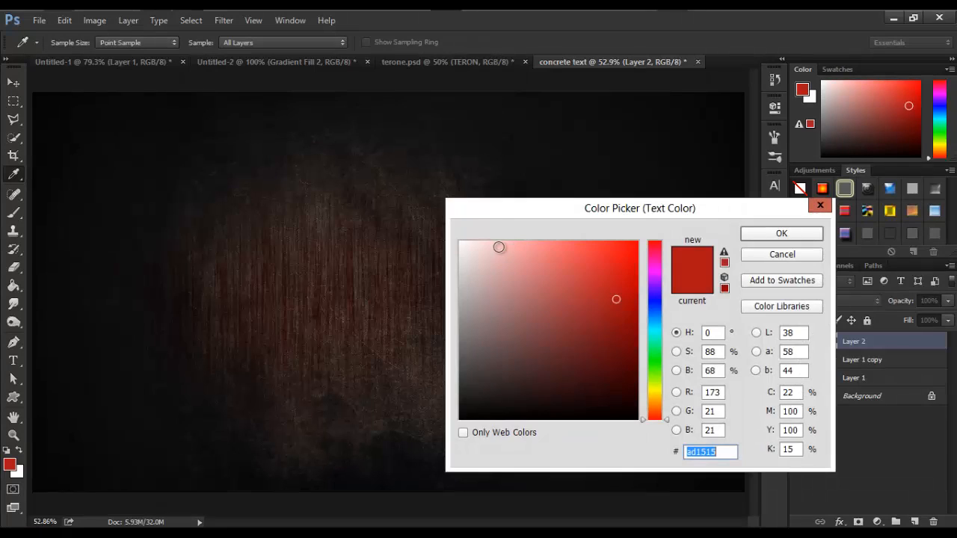
drag(498, 247, 412, 192)
key(Return)
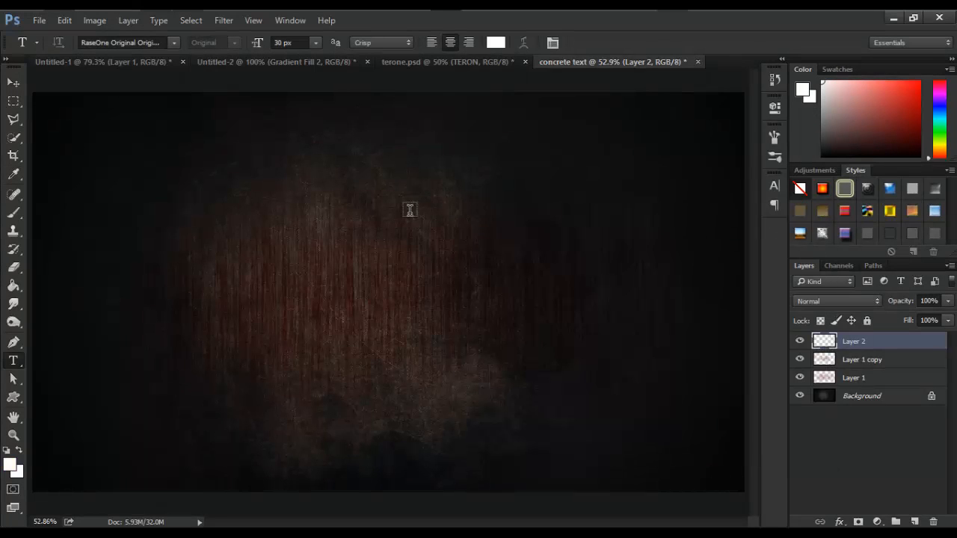
- Add the text VIGFX near the middle of the canvas in the RaseOne Original font
click(392, 290)
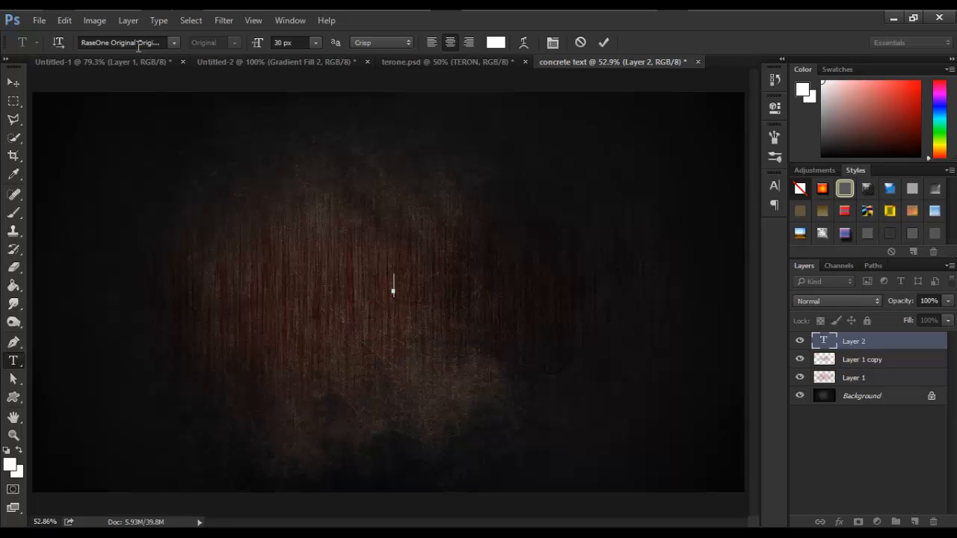
drag(84, 41, 163, 43)
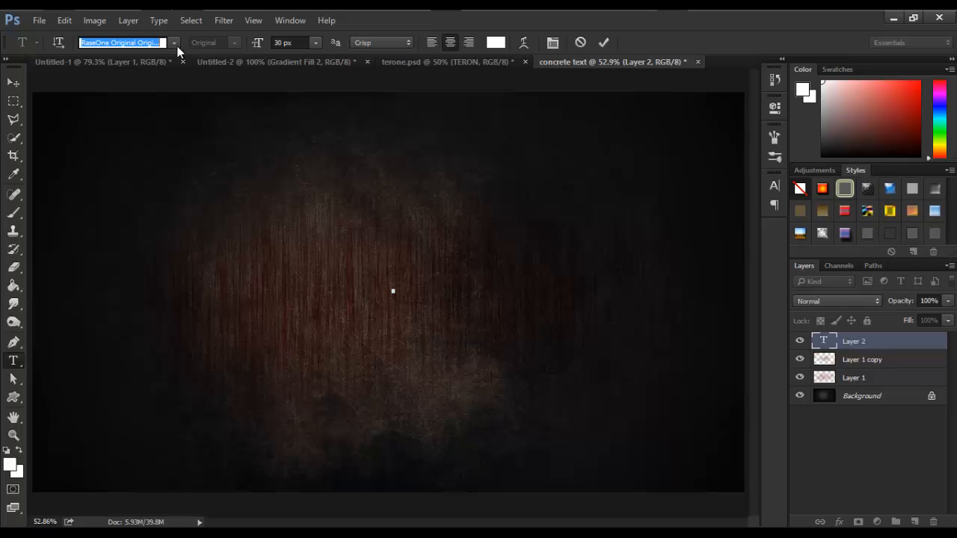
click(391, 278)
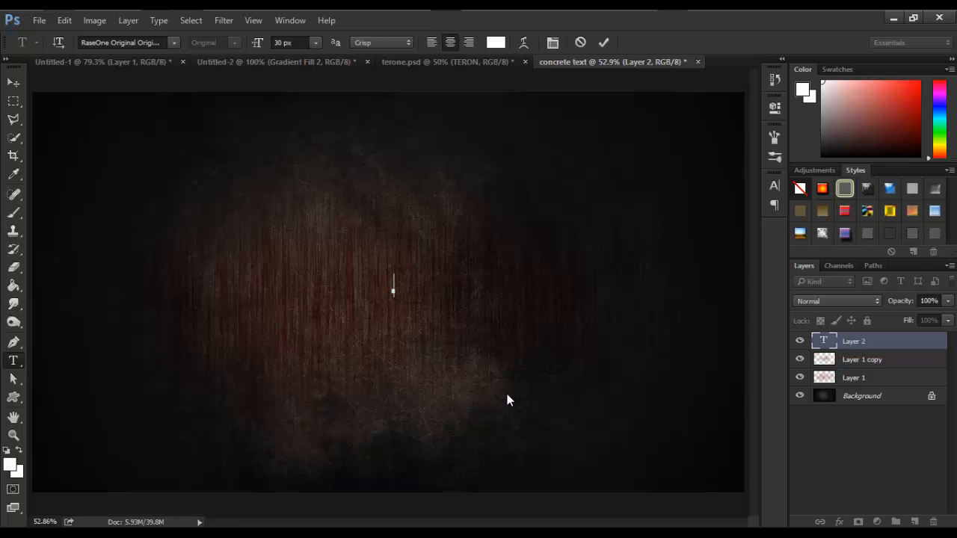
text(conc)
text(X)
click(878, 341)
key(ctrl+shift+t)
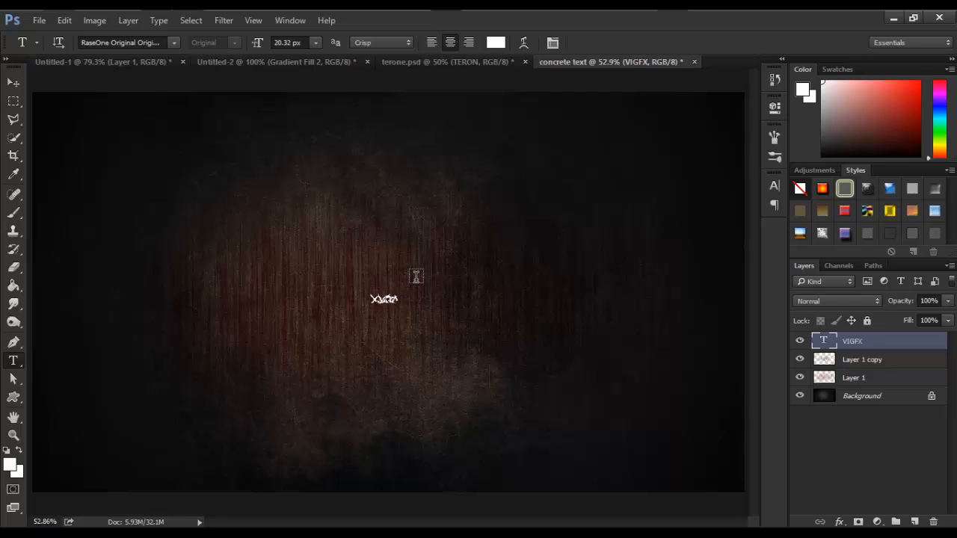
- Scale the VIGFX text uniformly to about 1920% and move it up and slightly right on the canvas
key(ctrl+t)
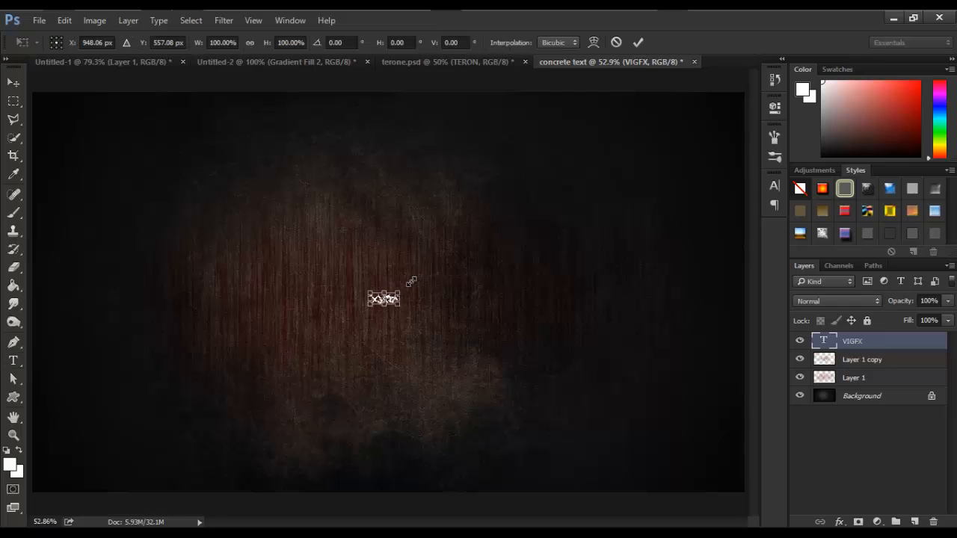
drag(397, 289, 637, 160)
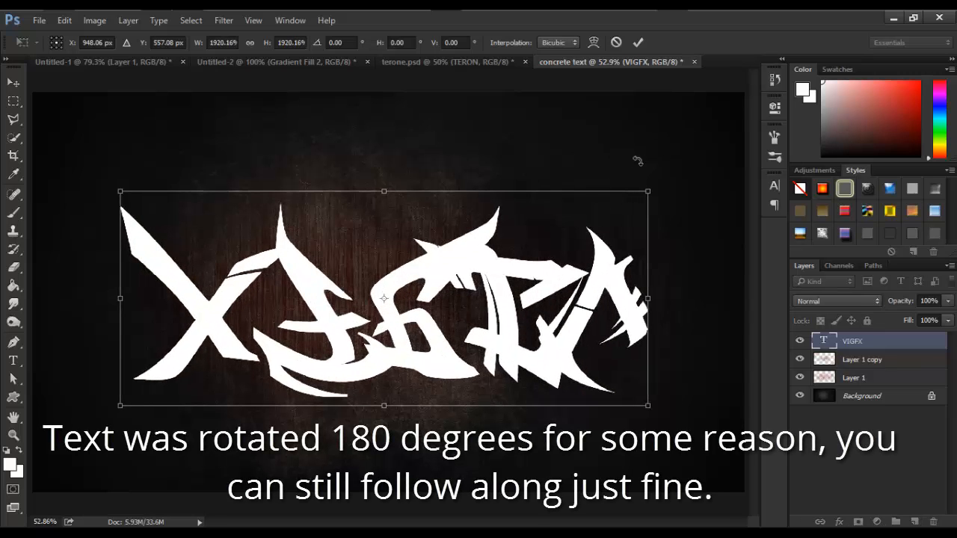
key(Return)
key(v)
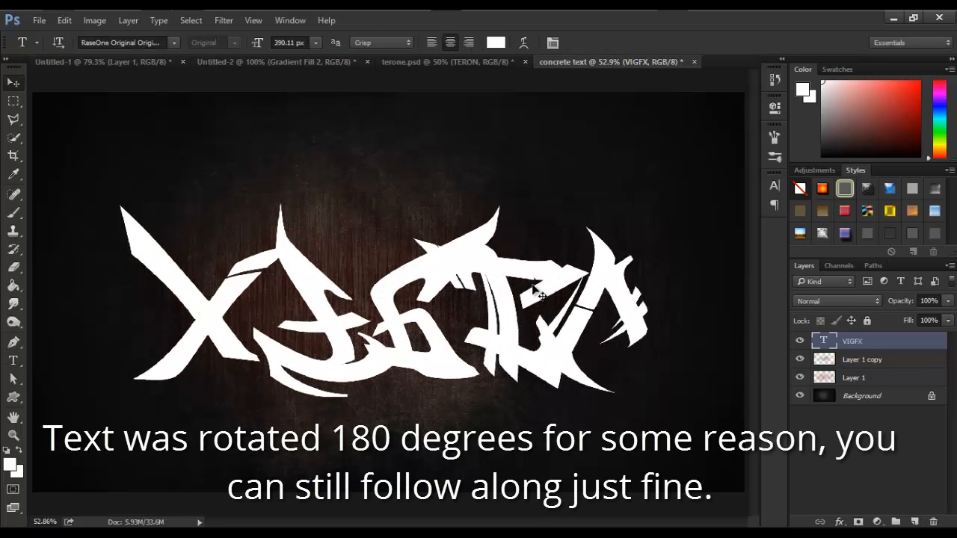
drag(425, 344, 462, 296)
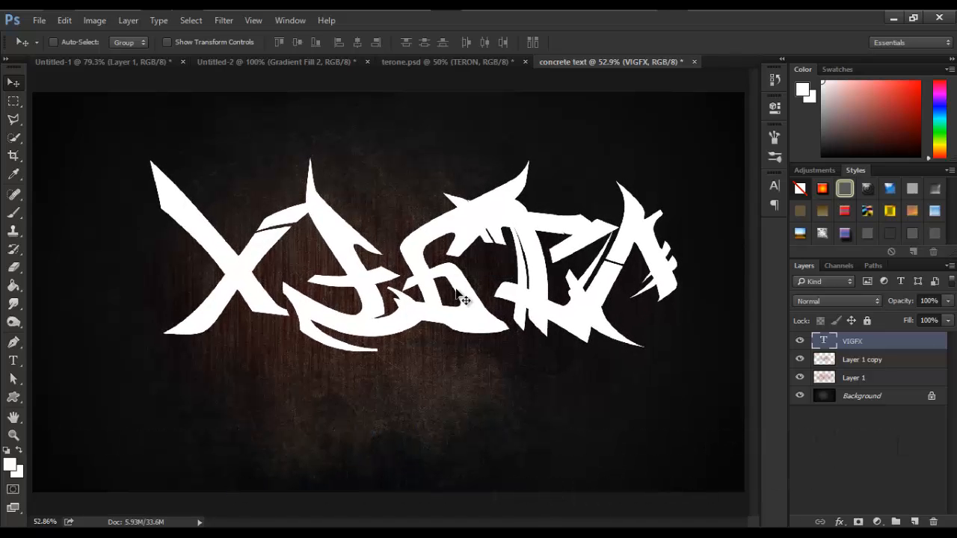
- Set the tracking of the whole VIGFX text to 0
key(t)
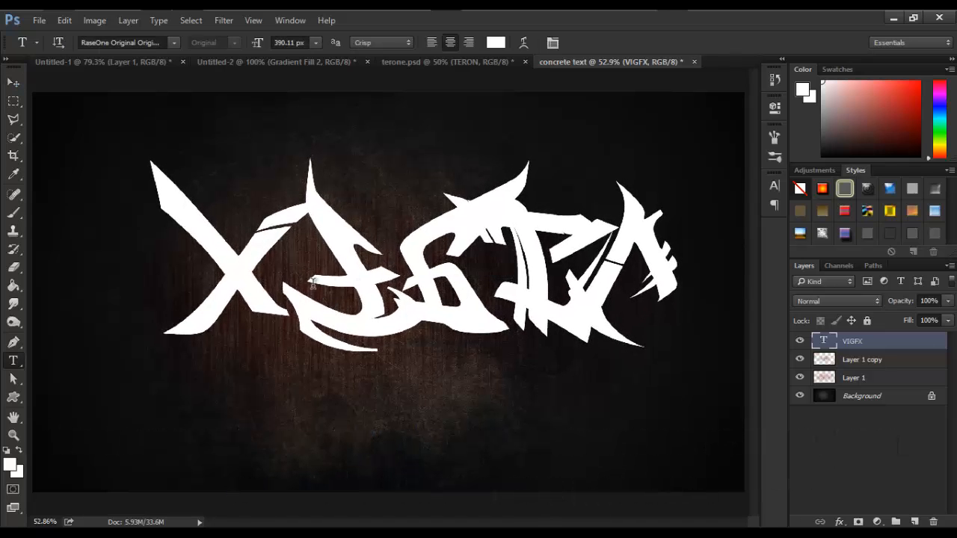
double_click(284, 278)
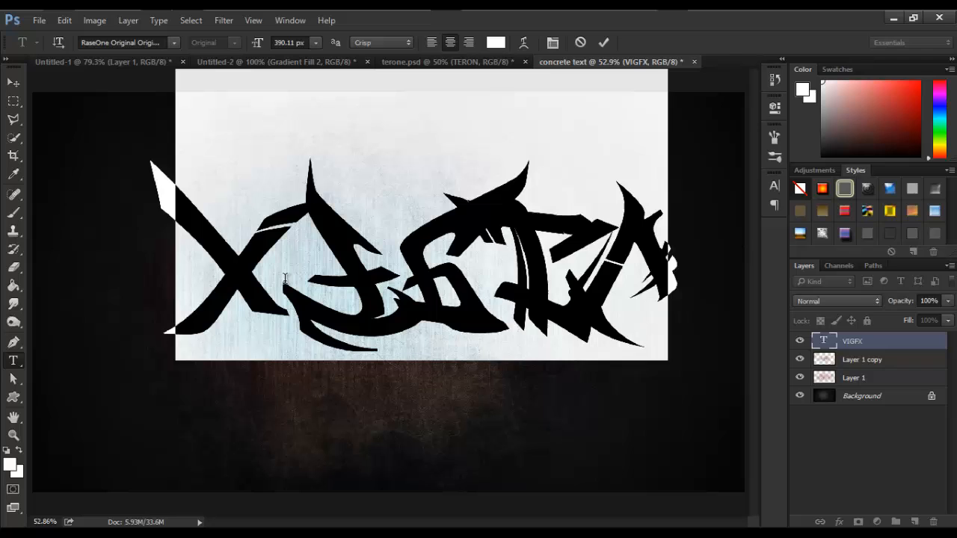
click(774, 186)
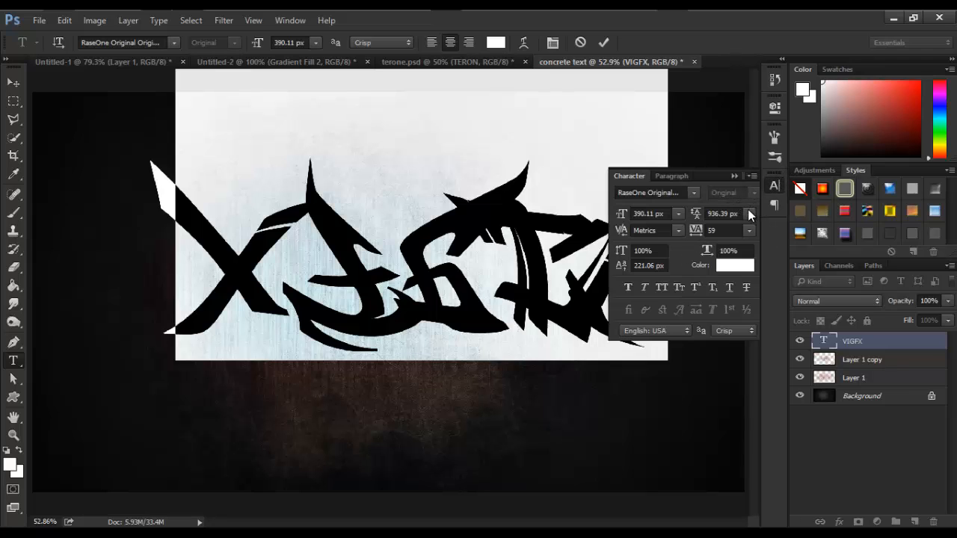
click(749, 214)
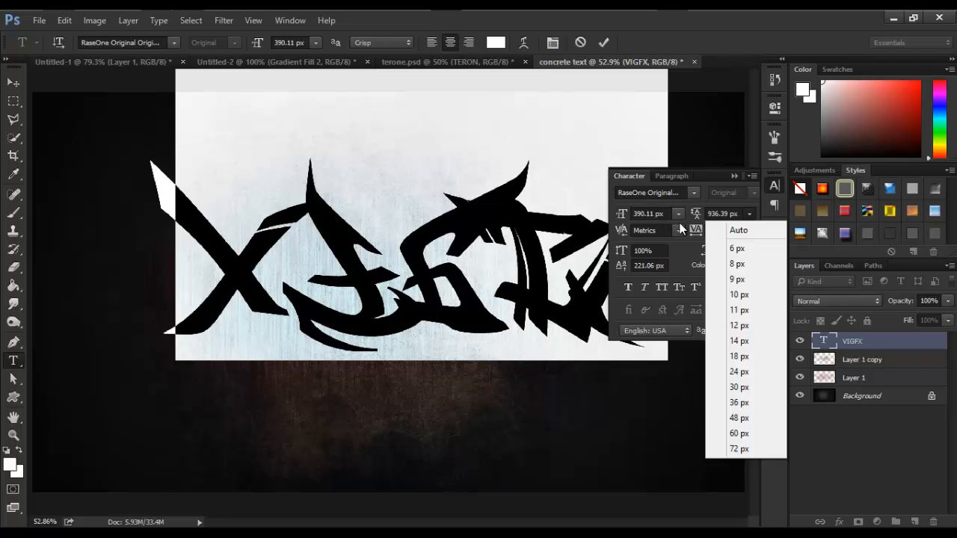
click(682, 228)
click(749, 230)
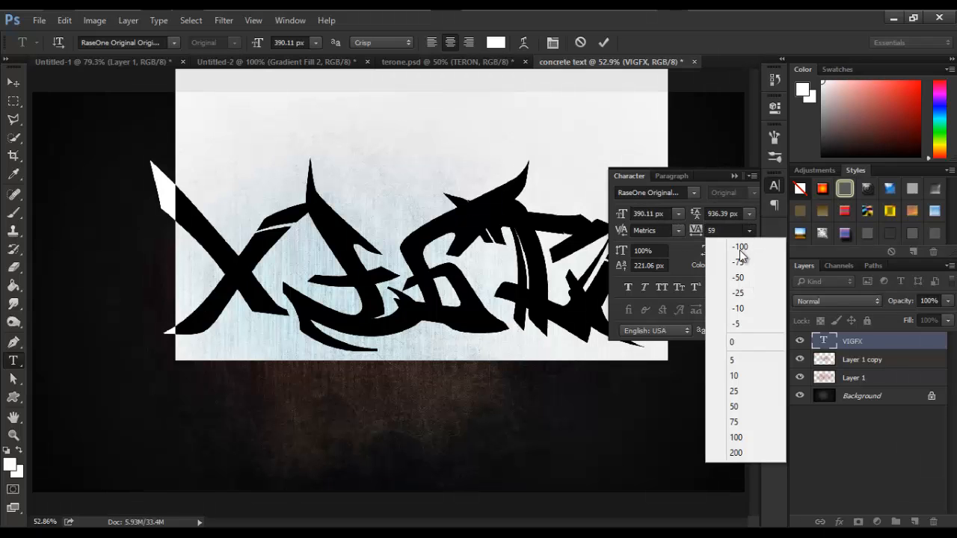
click(734, 346)
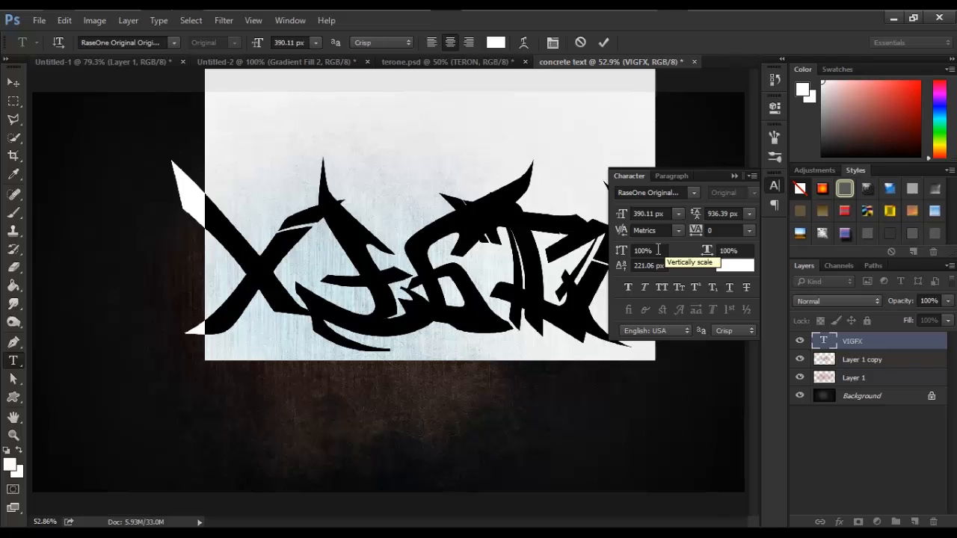
- Lower the second and third letters of VIGFX by setting their baseline shifts to 390.06 px and 252.06 px respectively
drag(355, 284, 389, 287)
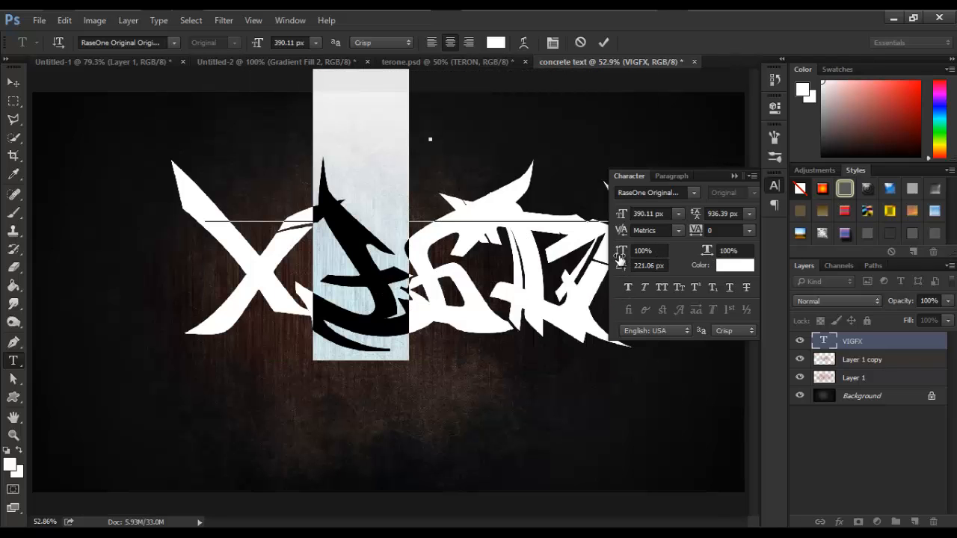
drag(622, 267, 738, 252)
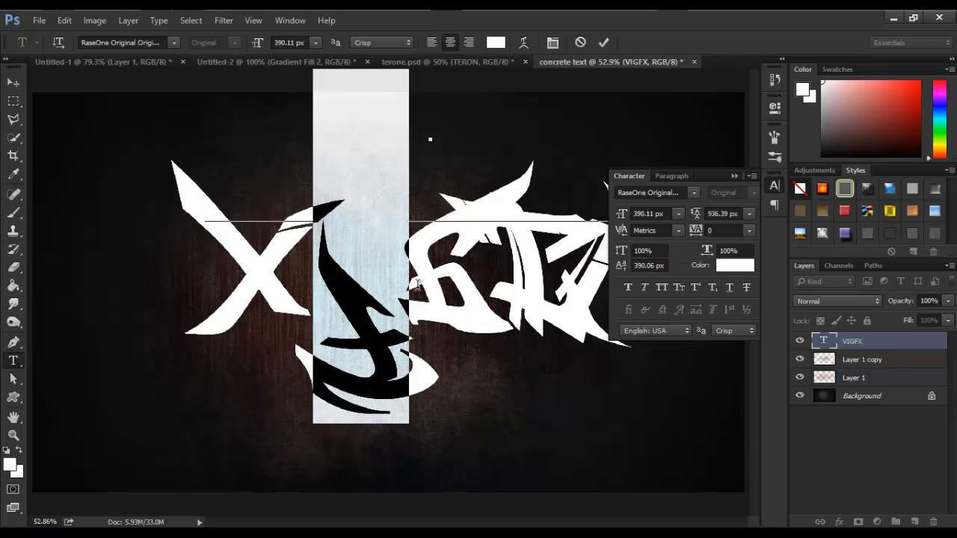
mouse_move(417, 284)
mouse_down()
mouse_move(400, 282)
mouse_move(475, 286)
mouse_move(519, 273)
mouse_move(416, 277)
mouse_up()
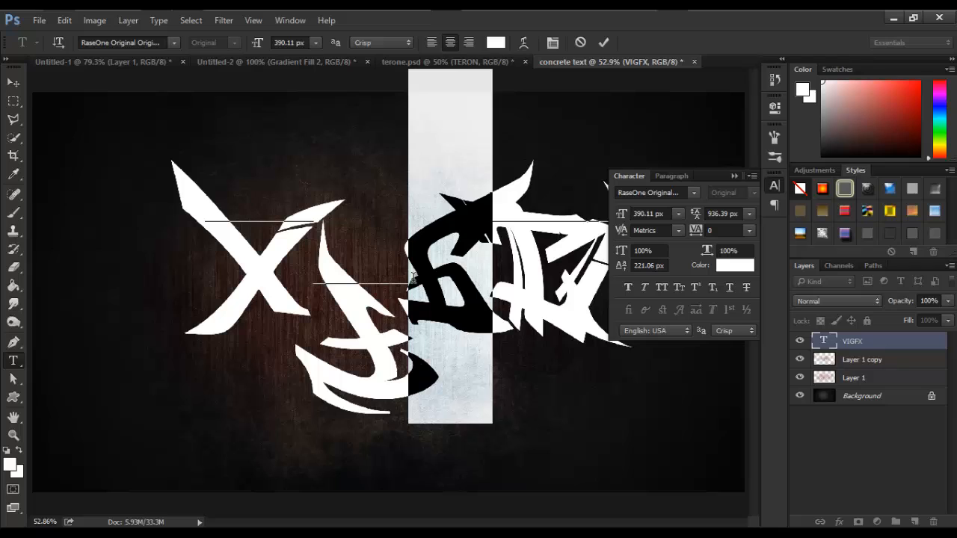
click(625, 270)
drag(627, 272, 640, 271)
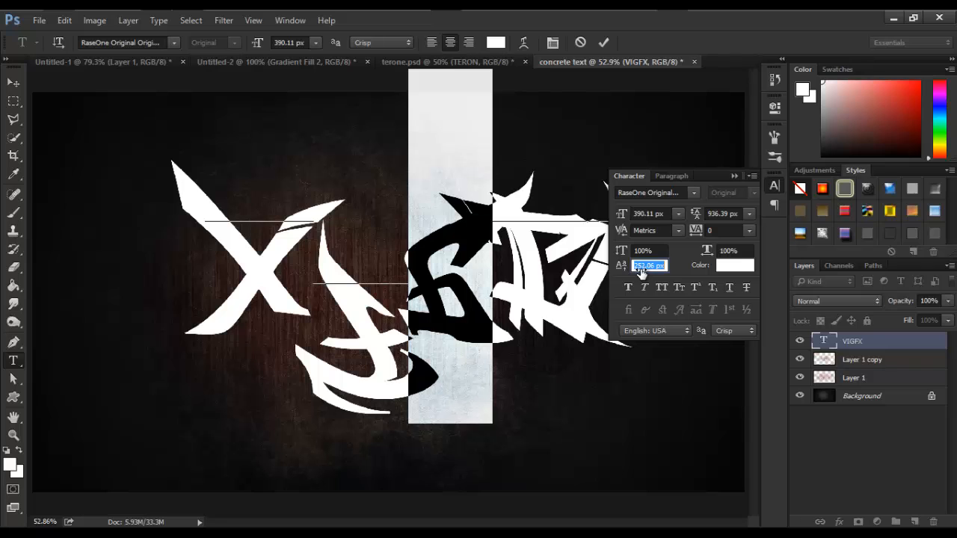
click(291, 21)
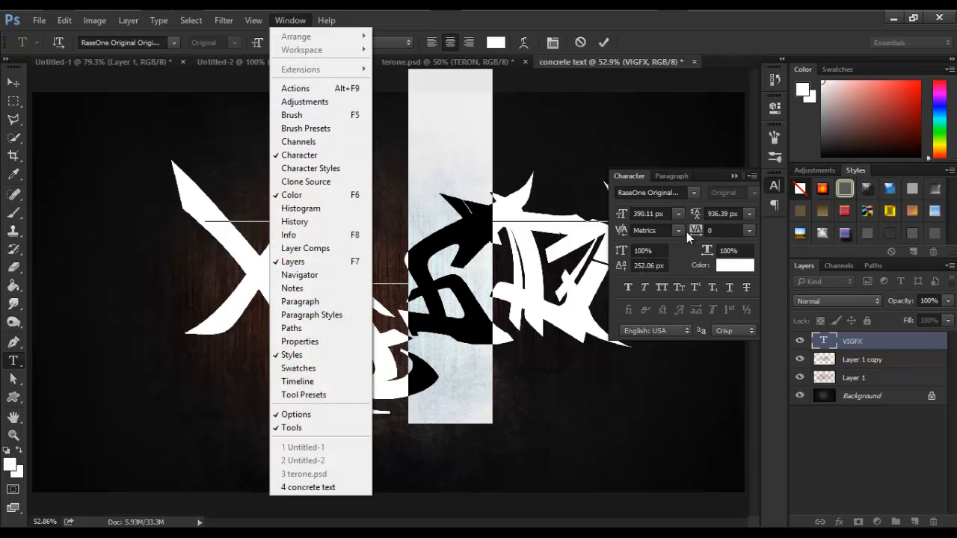
click(688, 251)
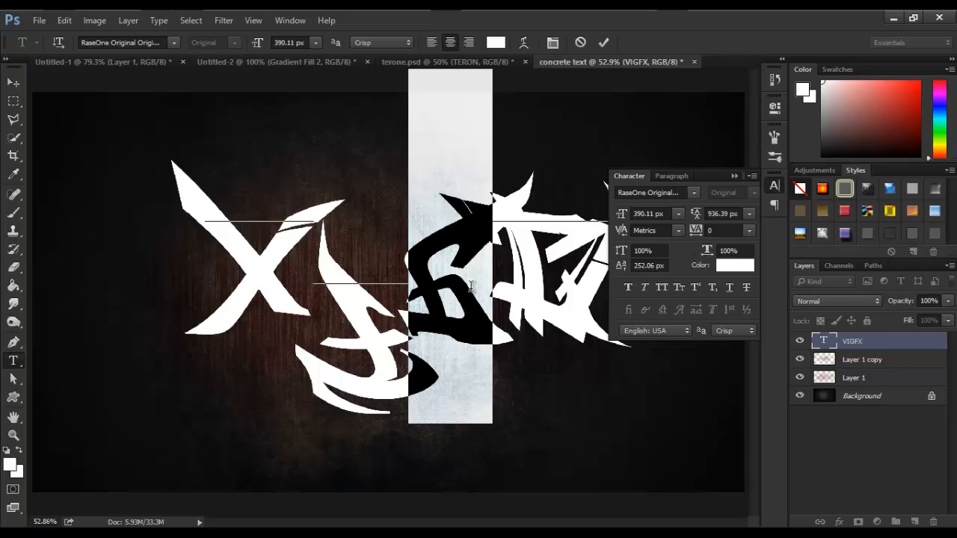
- Set the baseline shift of the last letter of VIGFX to 416.06 px and commit the text edit
drag(575, 269, 636, 272)
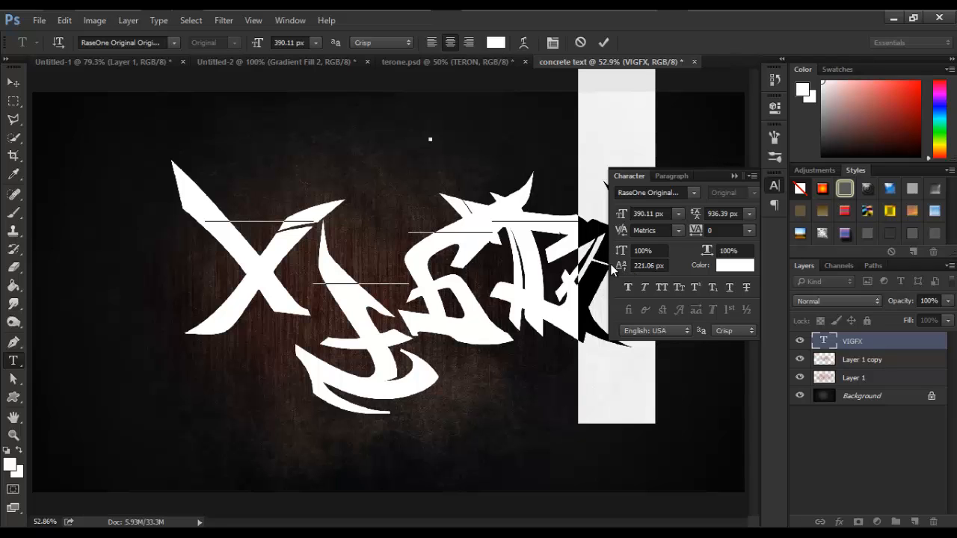
mouse_move(619, 270)
mouse_down()
mouse_move(610, 266)
mouse_move(684, 267)
mouse_move(631, 266)
mouse_up()
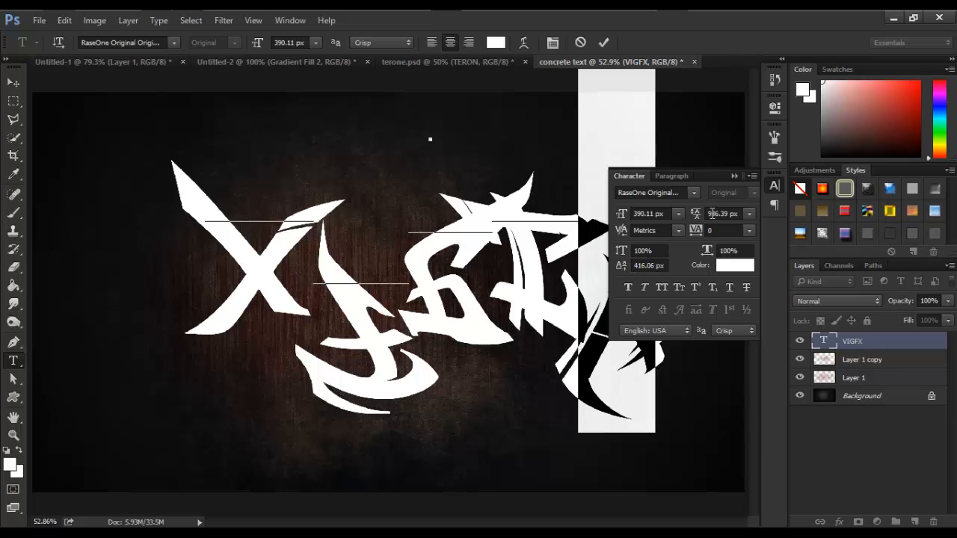
click(734, 175)
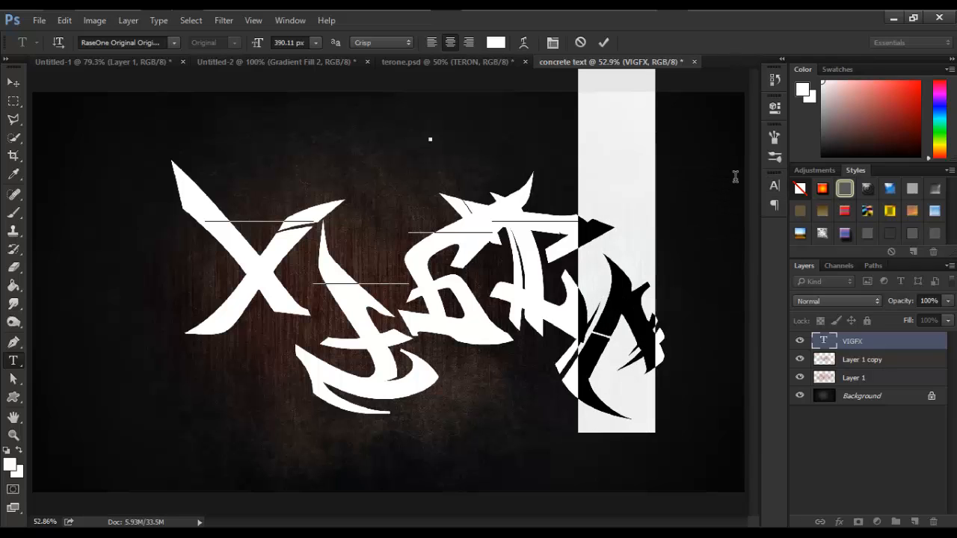
click(882, 342)
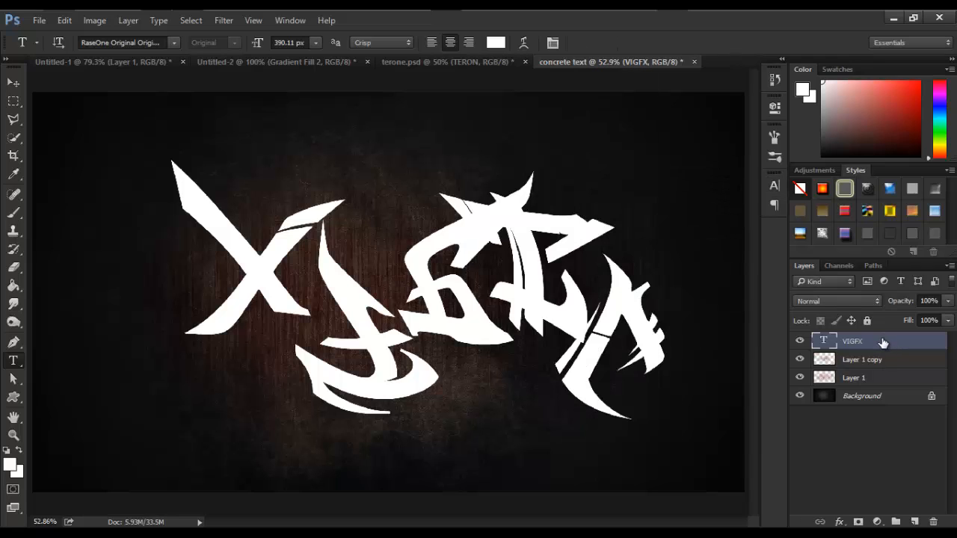
- Tighten the tracking of the first two letters of VIGFX to -180 and commit the text edit
drag(313, 285, 221, 284)
click(775, 187)
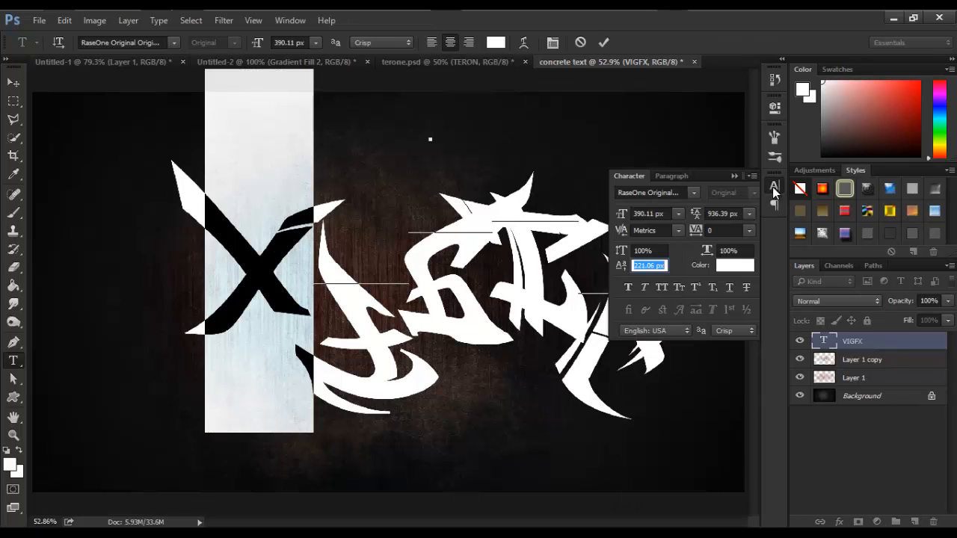
mouse_move(696, 231)
mouse_down()
mouse_move(686, 234)
mouse_move(698, 233)
mouse_up()
drag(409, 275, 243, 284)
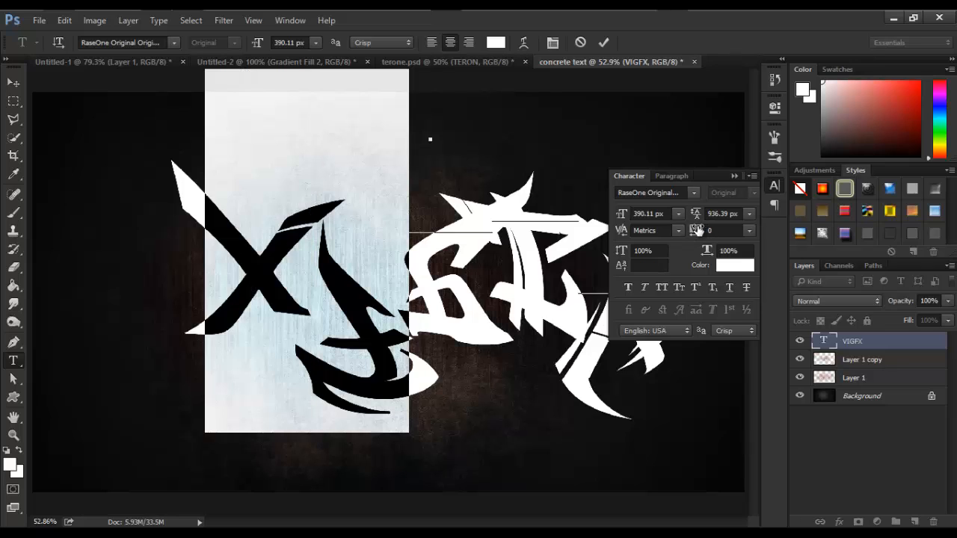
drag(696, 229, 689, 231)
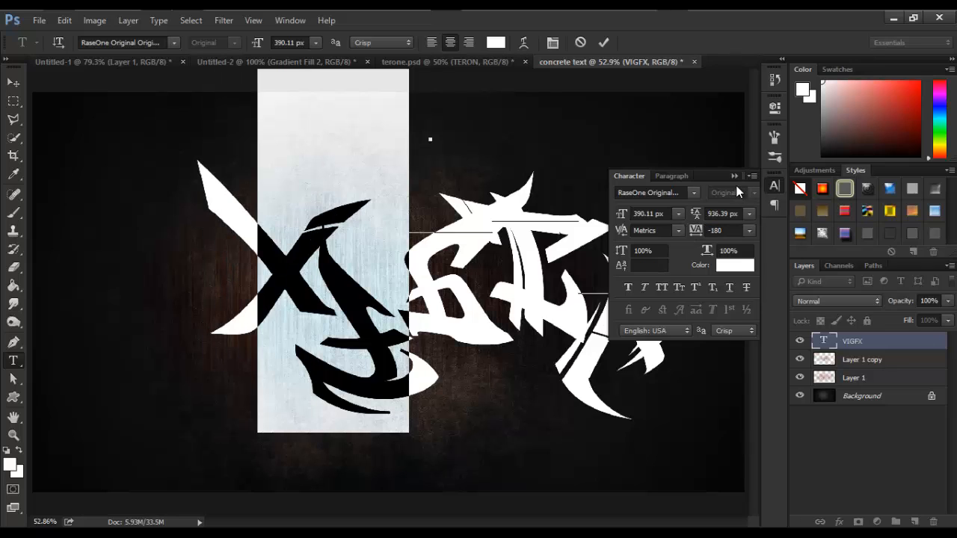
click(735, 176)
click(855, 340)
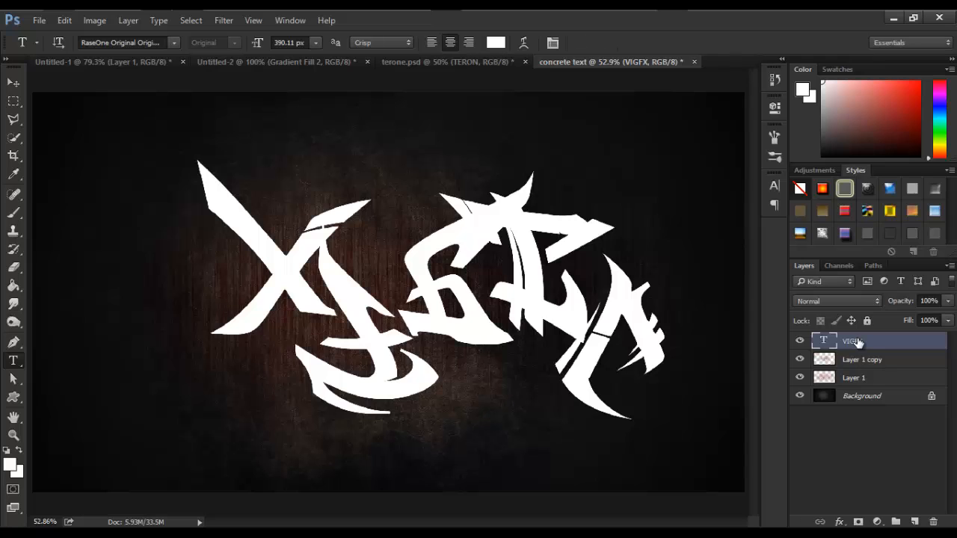
- Scale the VIGFX text uniformly to 82.61% and move it to the horizontal center of the canvas
key(v)
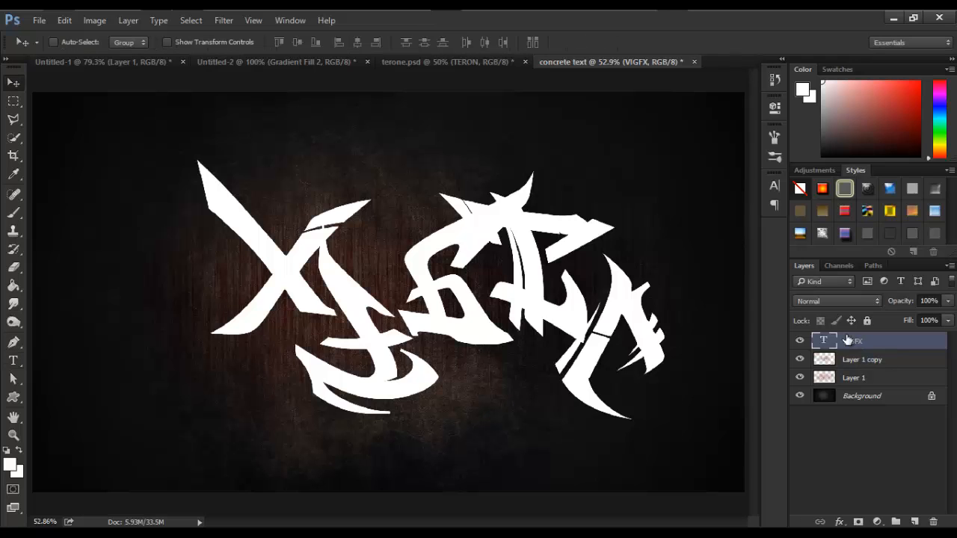
key(ctrl+t)
drag(664, 147, 622, 174)
drag(528, 297, 484, 297)
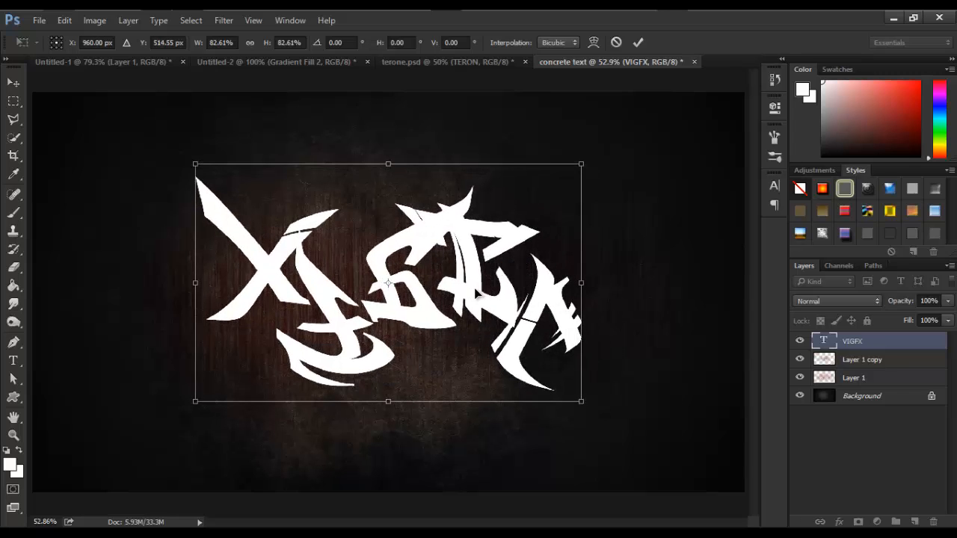
key(Return)
- Align the VIGFX text vertically to the center of the whole canvas and clear the selection
key(ctrl+a)
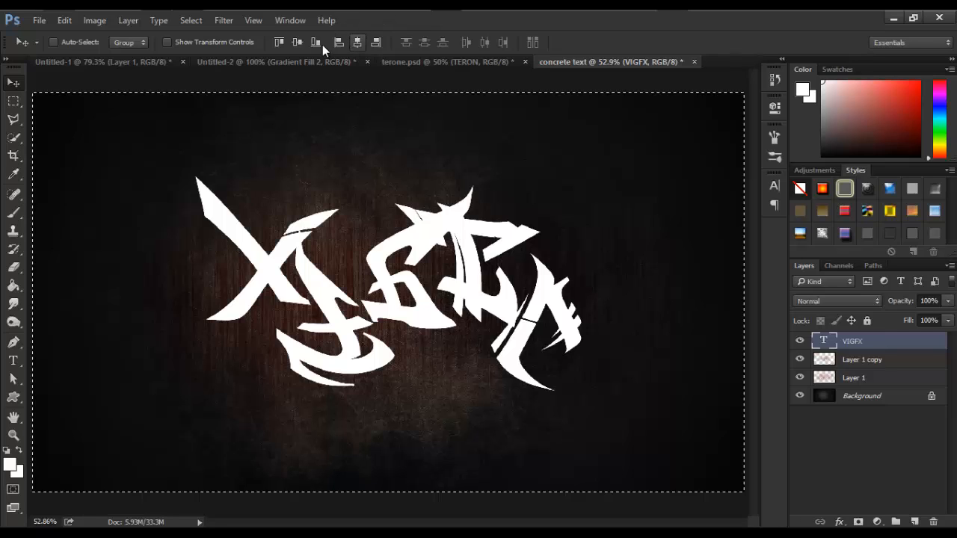
click(297, 41)
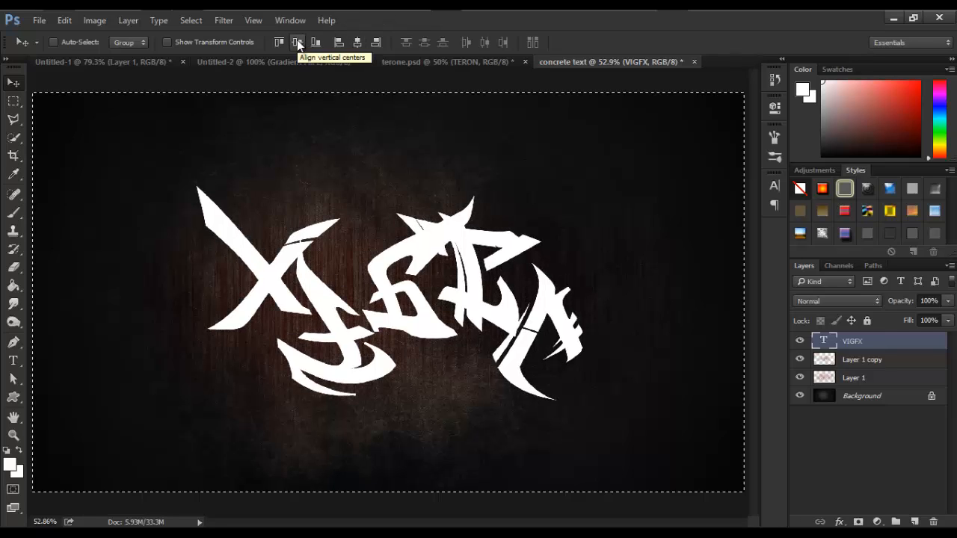
key(ctrl+d)
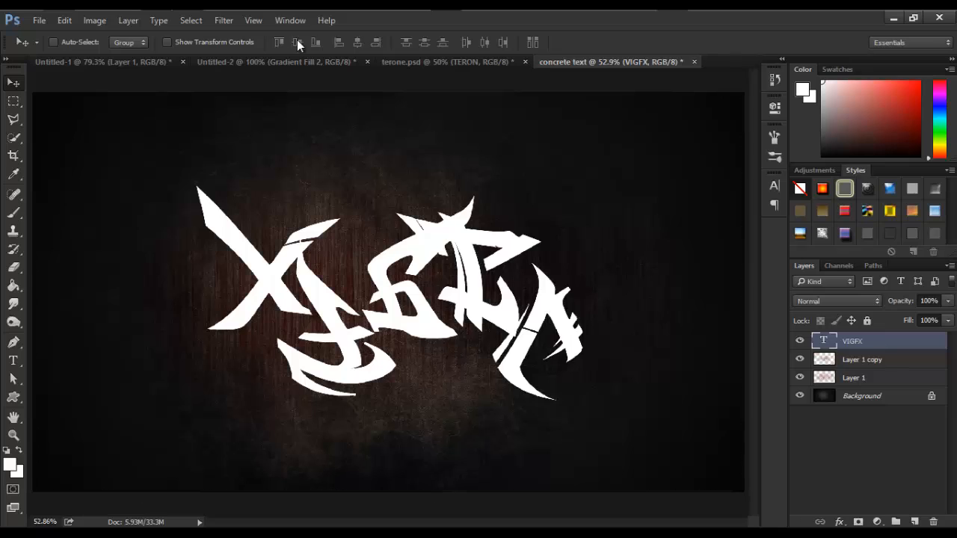
- Add a Bevel & Emboss effect to the VIGFX layer with size 0 px and shading angle 90°
click(839, 521)
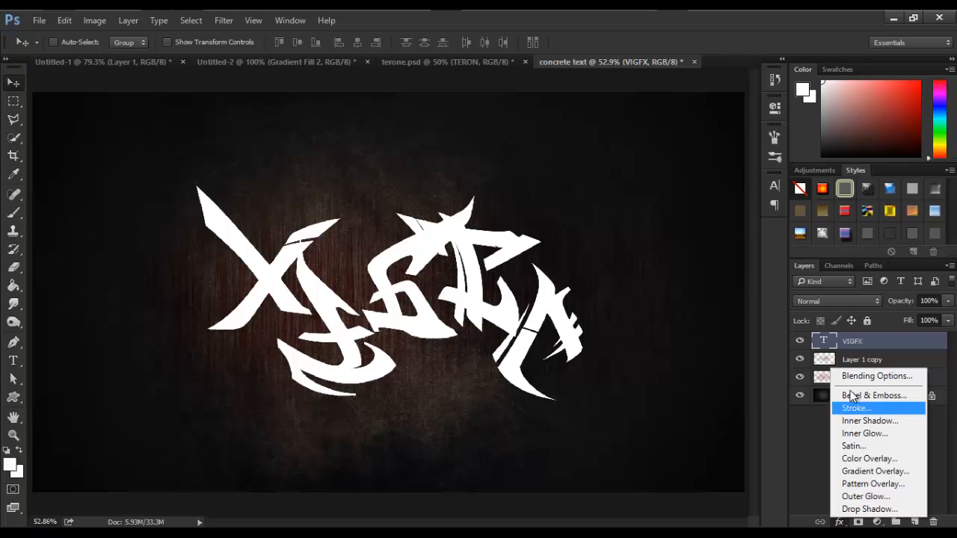
click(876, 342)
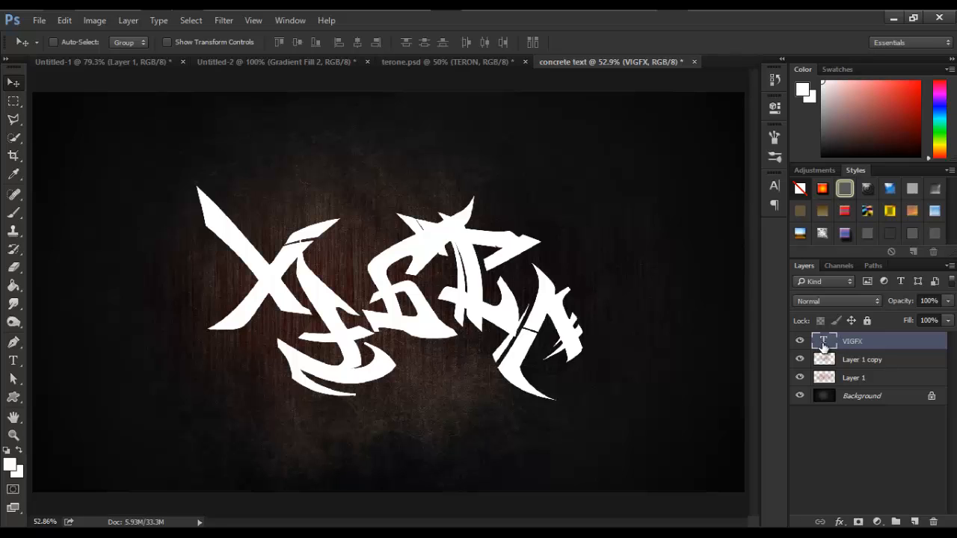
double_click(899, 343)
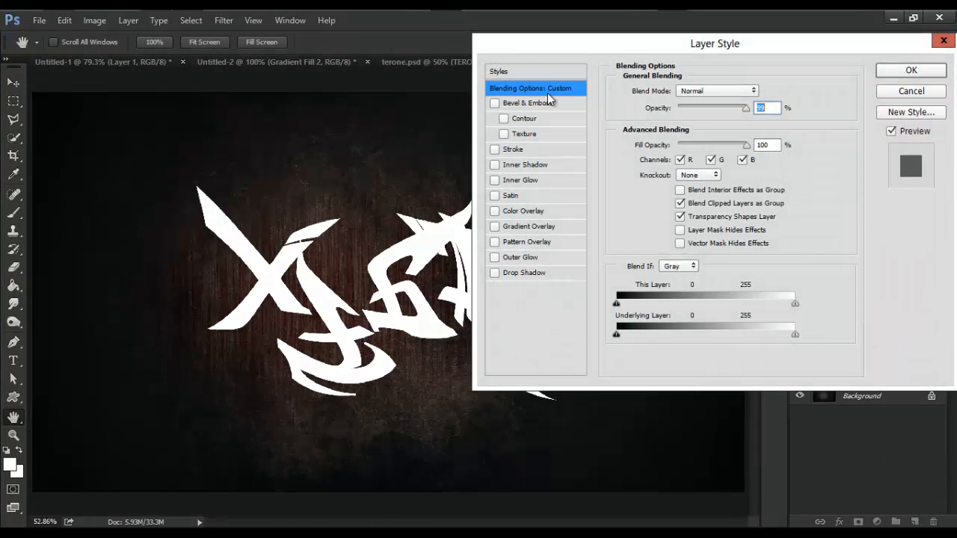
click(527, 104)
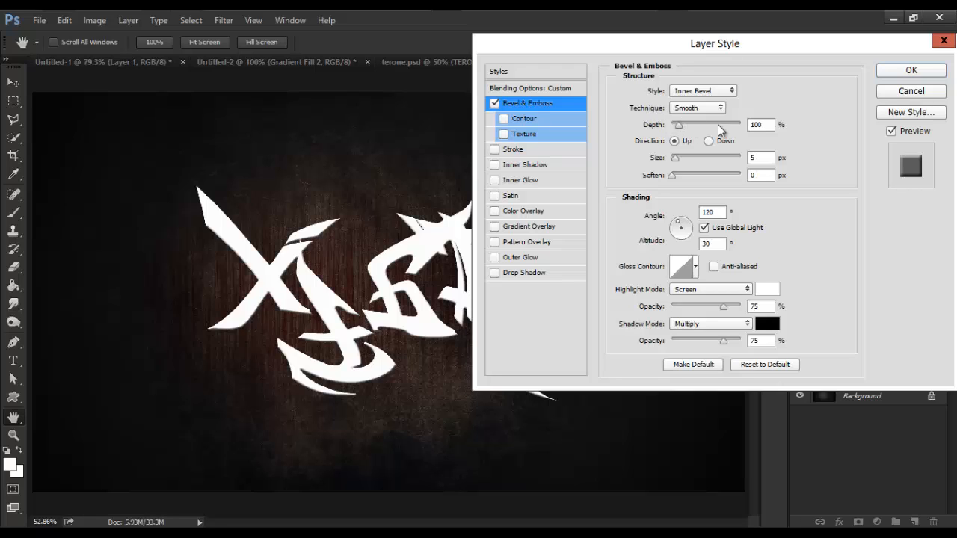
click(748, 125)
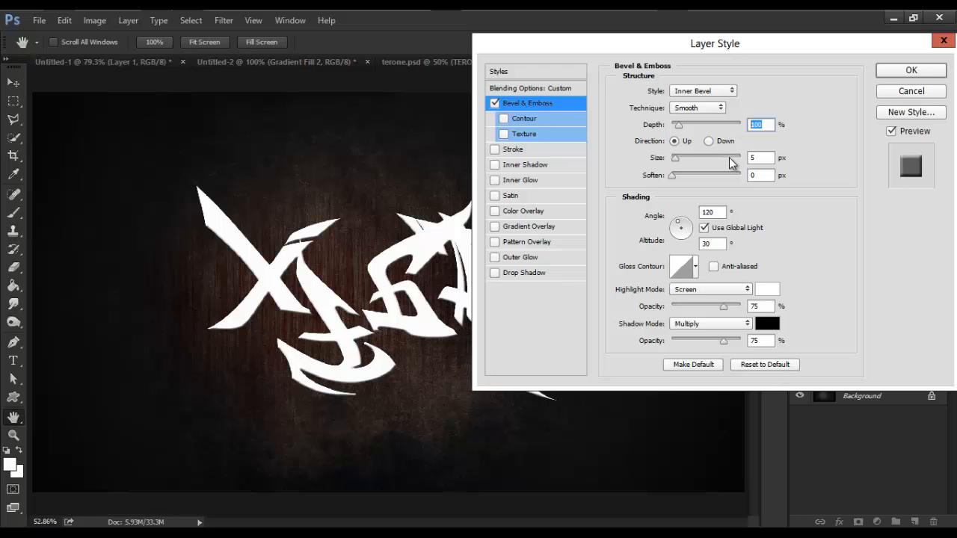
drag(672, 163, 666, 161)
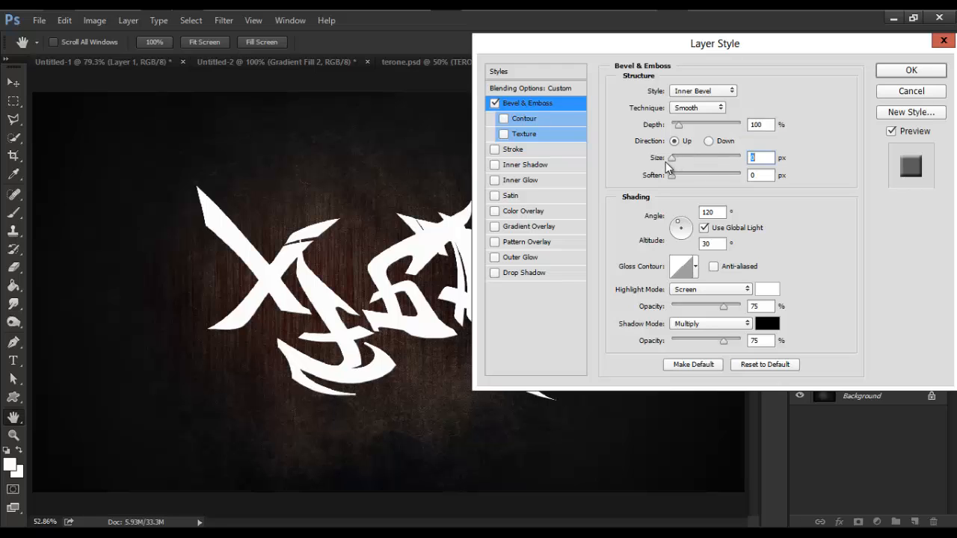
click(711, 213)
text(90)
- Add a linear Gradient Overlay at 90° running from grey #919191 to white on the VIGFX layer and apply the layer style
click(514, 211)
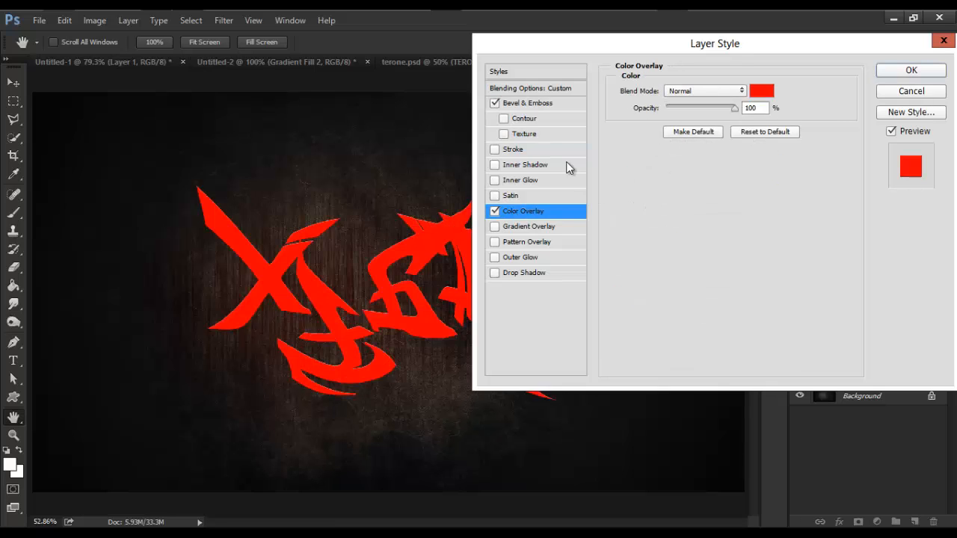
click(495, 211)
click(516, 226)
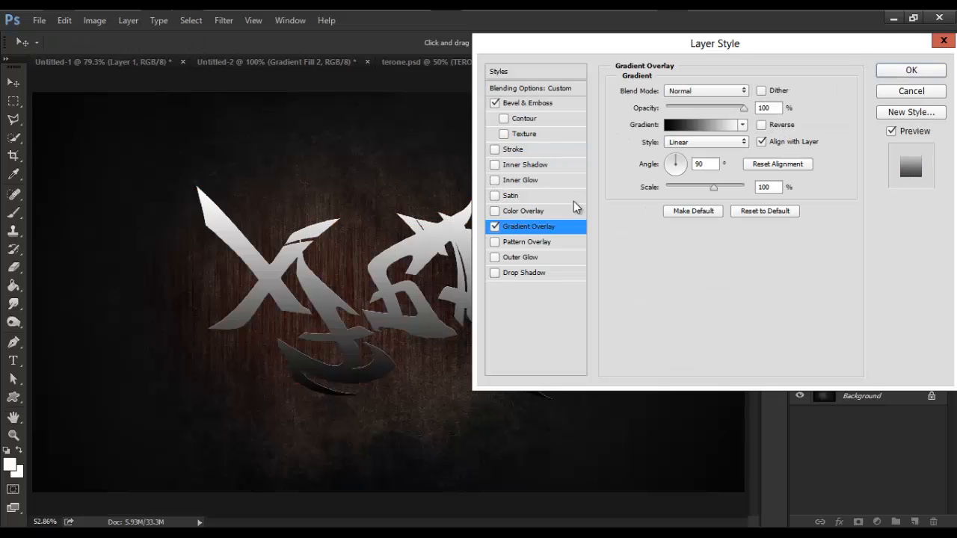
click(703, 125)
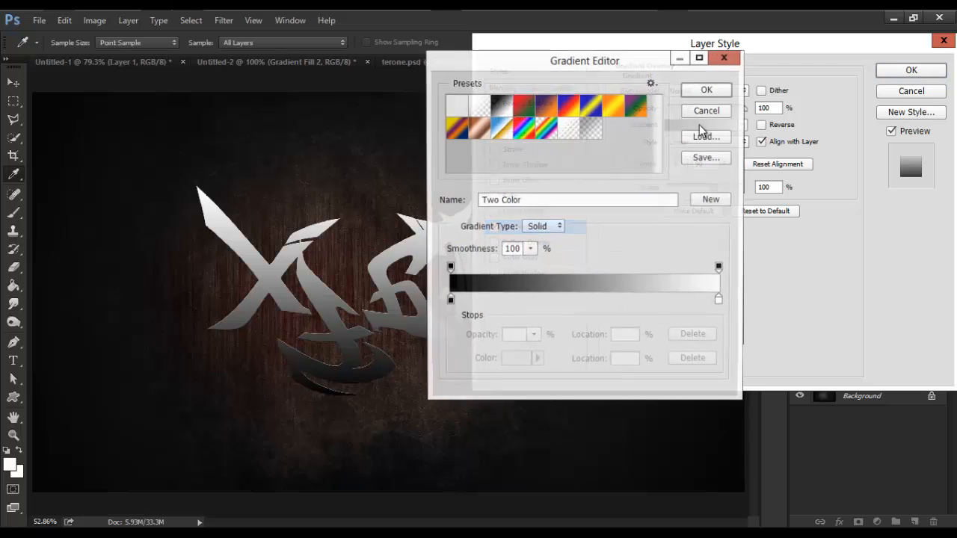
double_click(448, 300)
drag(472, 327, 439, 324)
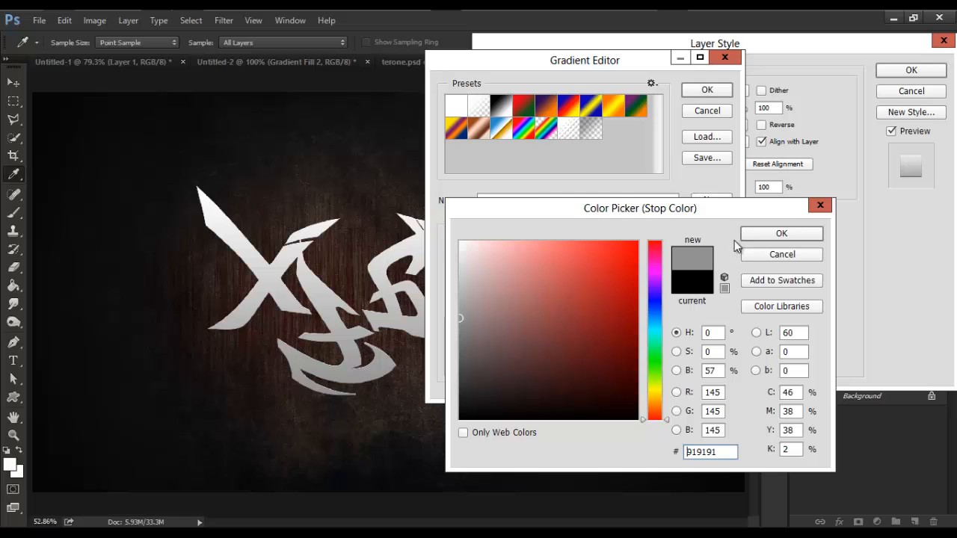
click(755, 233)
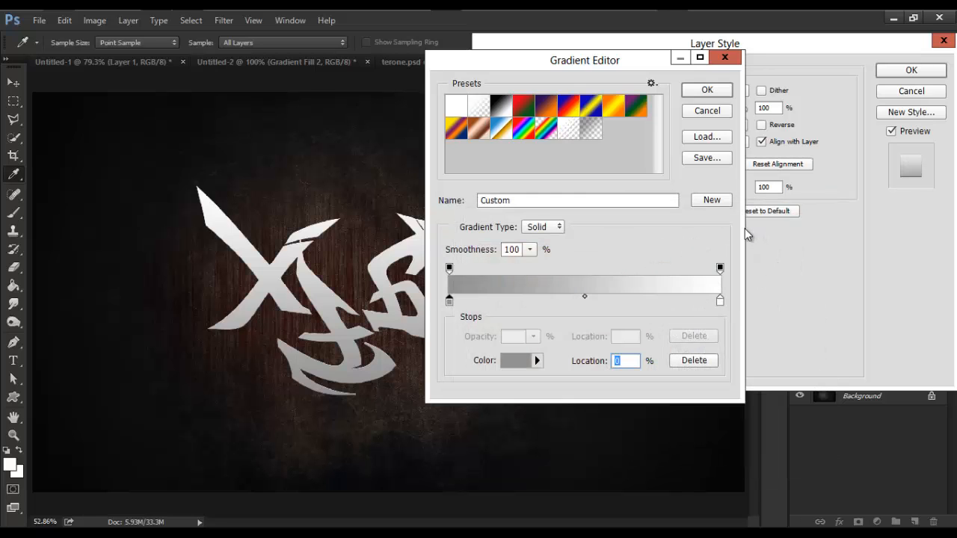
click(707, 90)
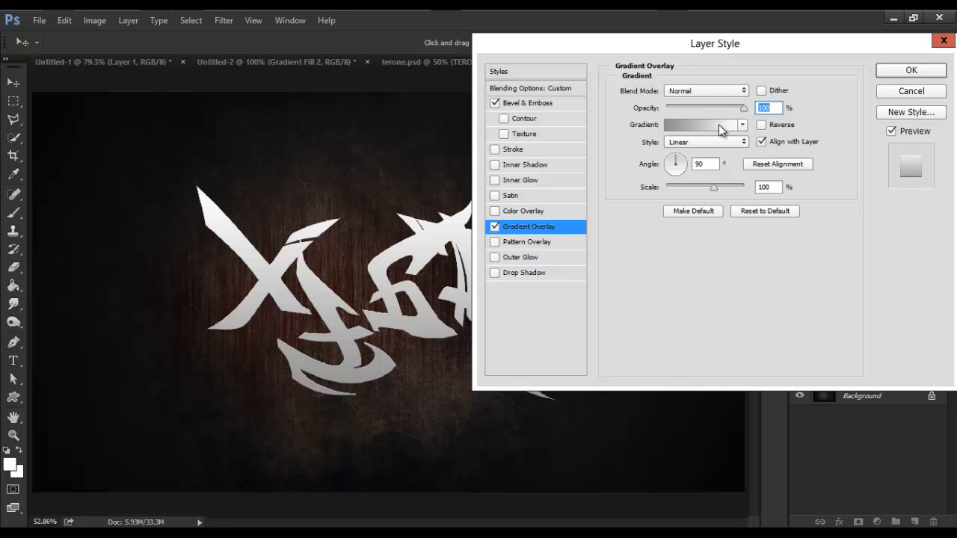
click(718, 124)
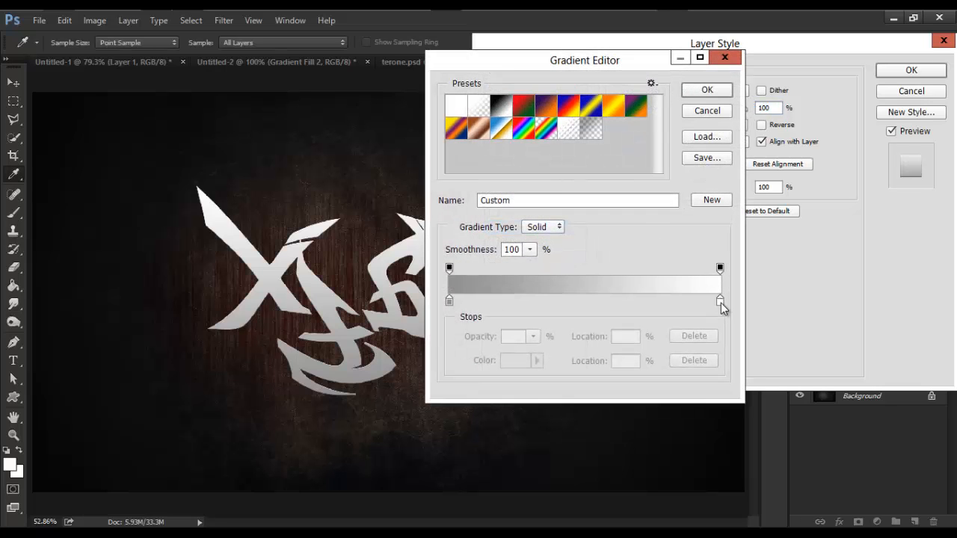
click(717, 90)
click(904, 70)
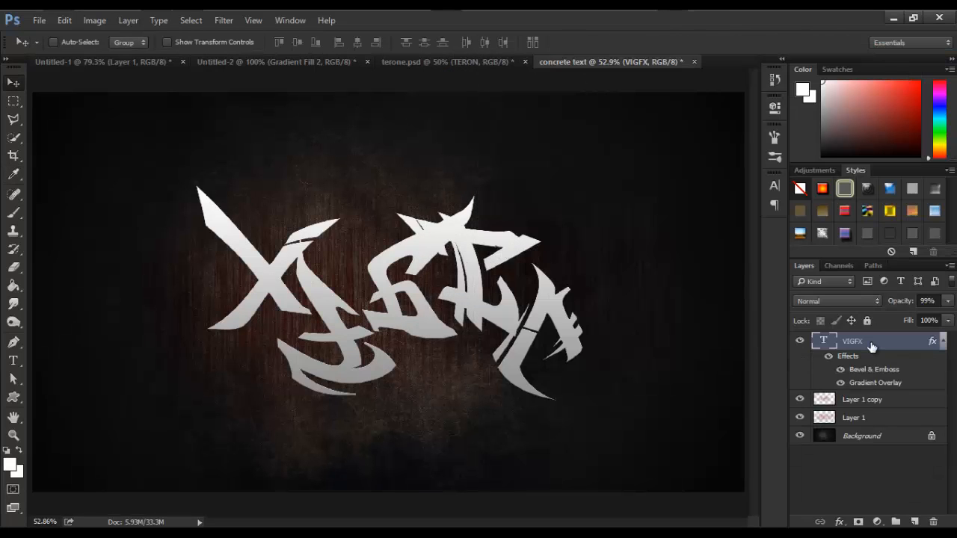
- Group the VIGFX text layer, collapse the group and add a white layer mask to it
key(ctrl+g)
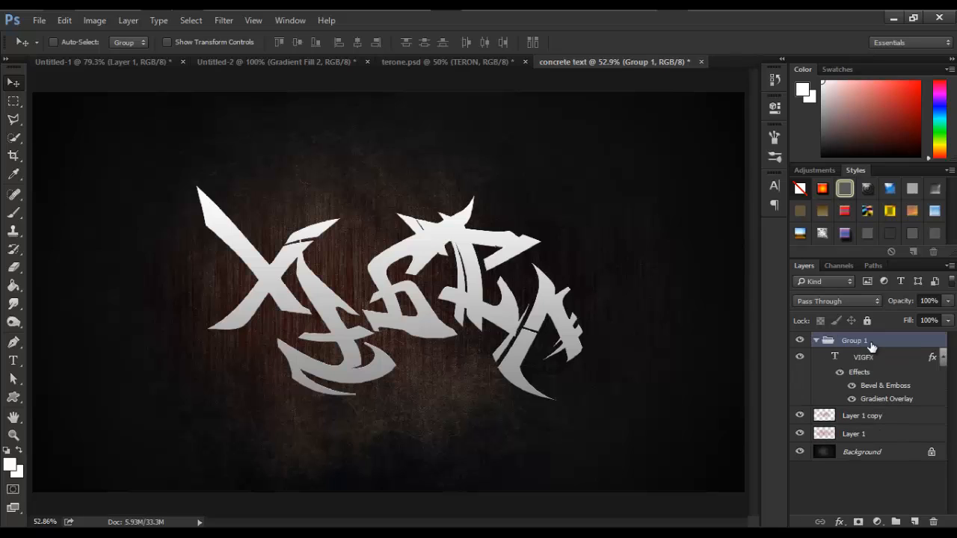
click(817, 342)
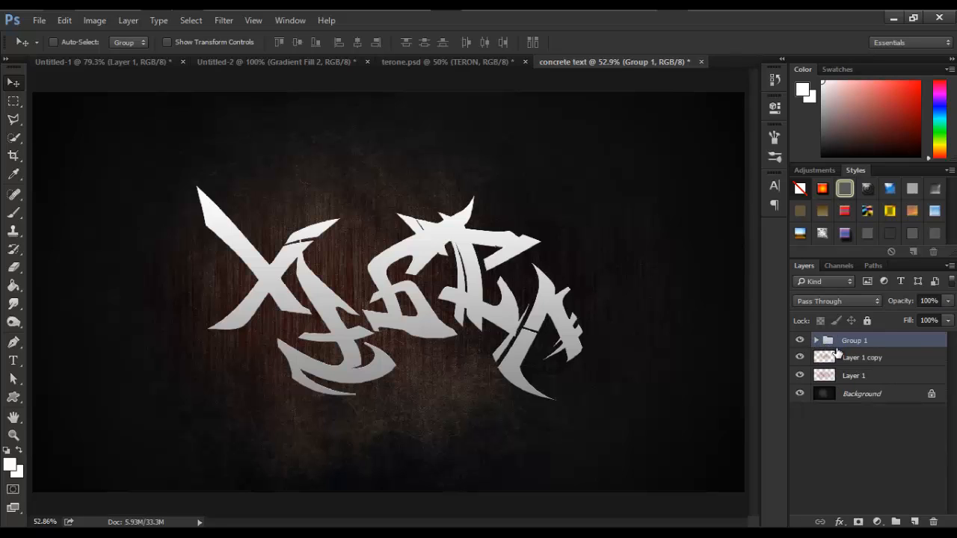
click(856, 521)
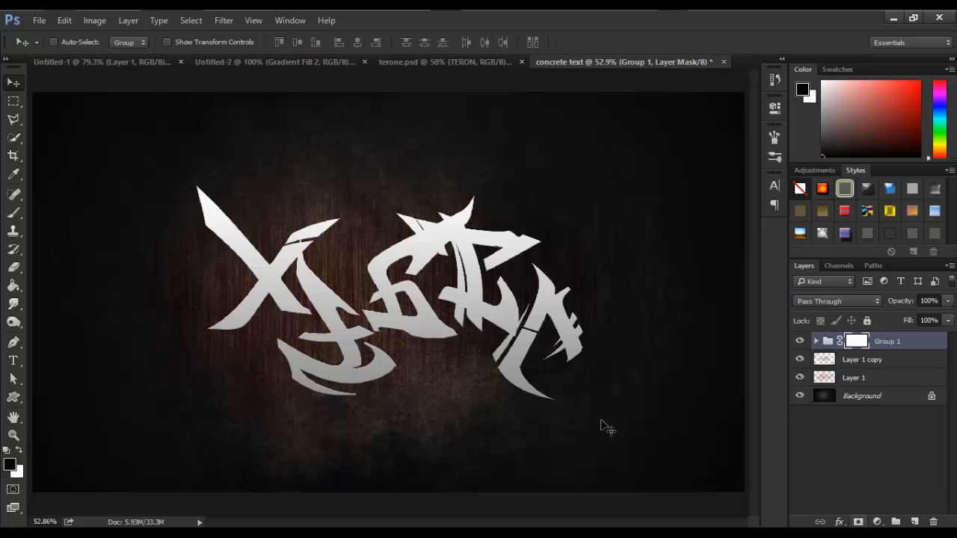
- Activate the Brush tool with default mask colors and check the cracked lettering in terone.psd before returning to the concrete text document
key(b)
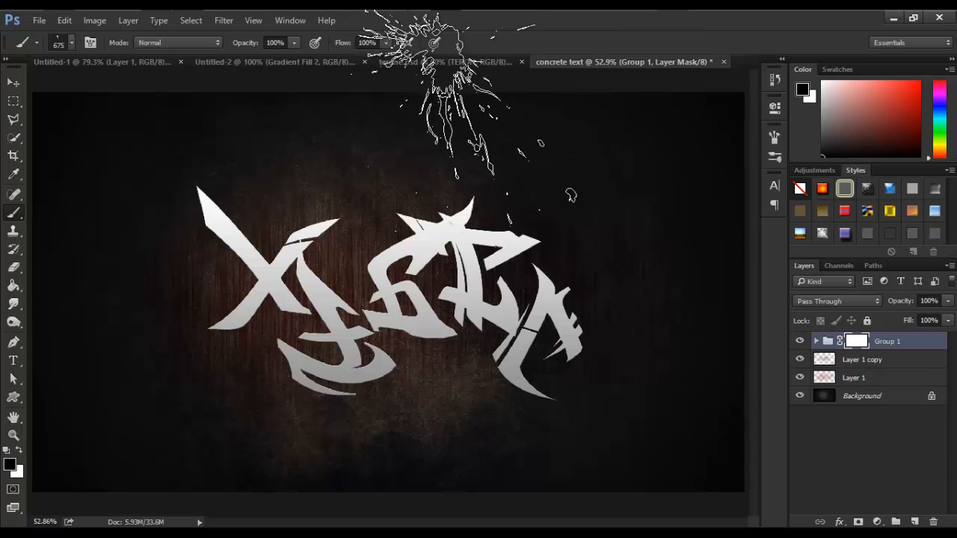
click(461, 62)
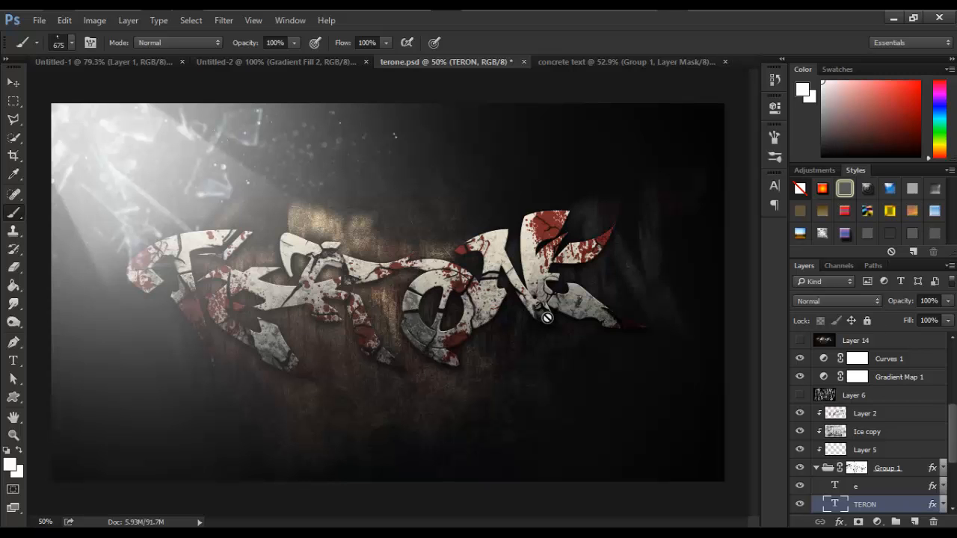
click(626, 61)
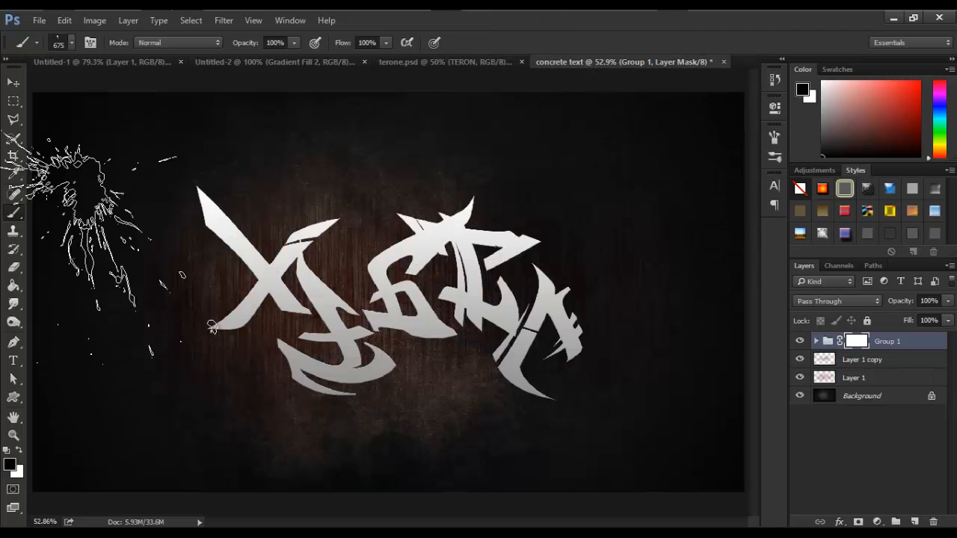
key(d)
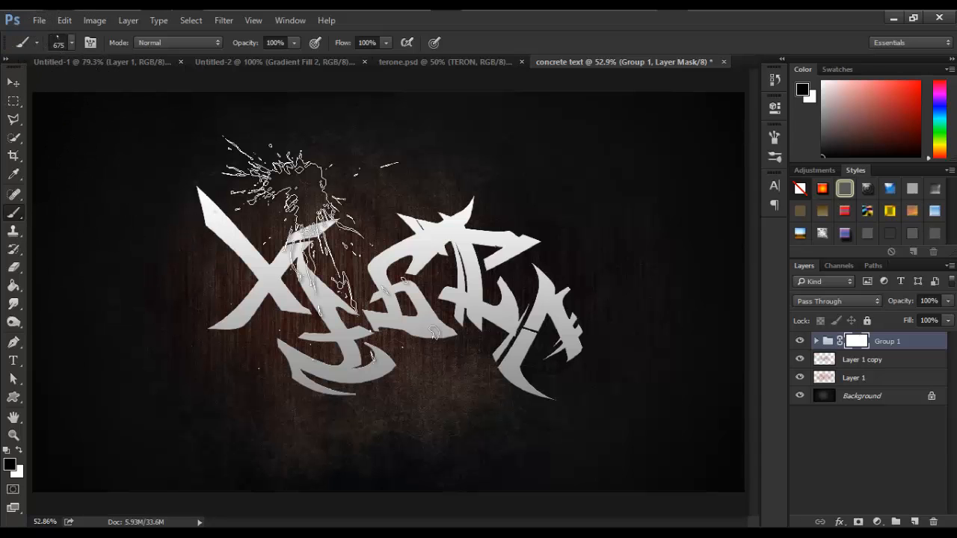
- Load the brush set crack1_brushes_by_hawksmont.abr from the ressources folder
right_click(337, 246)
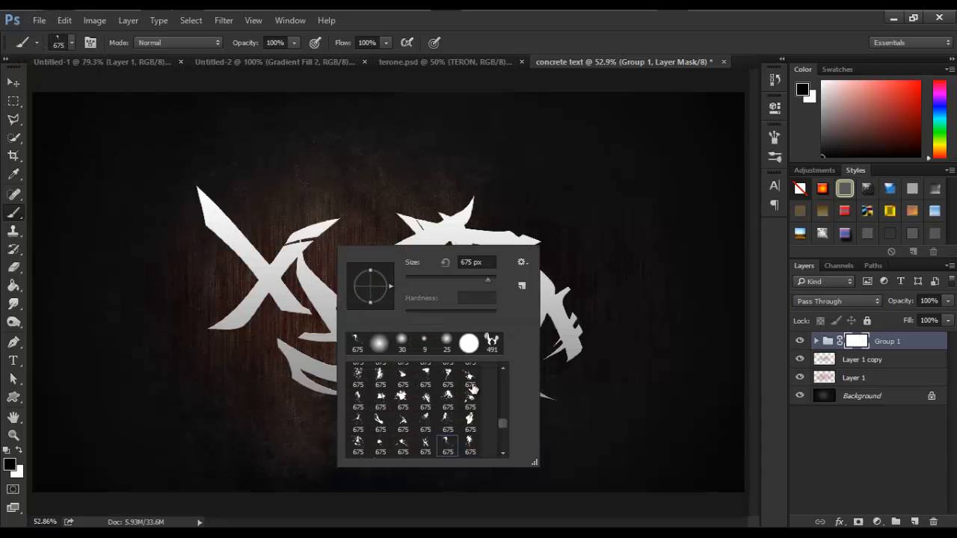
click(521, 261)
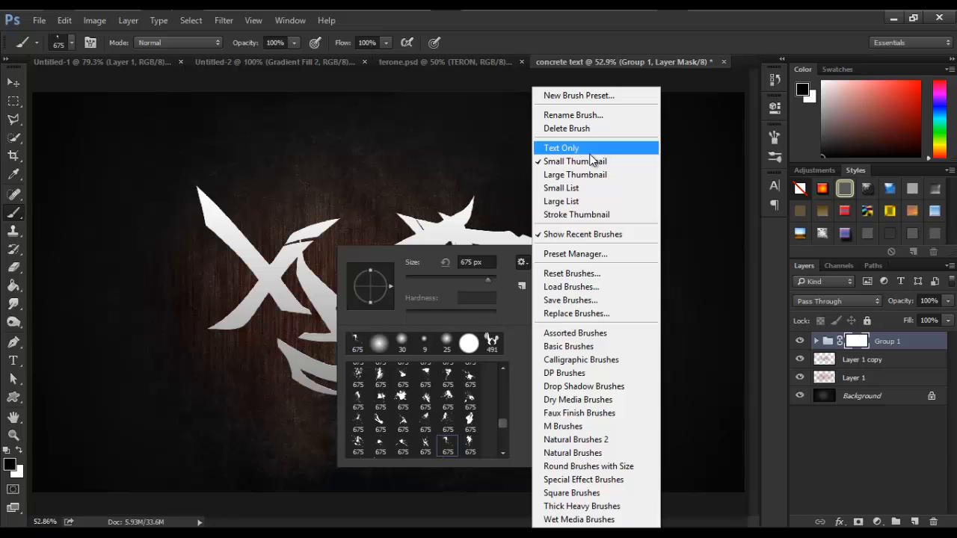
click(457, 237)
right_click(399, 189)
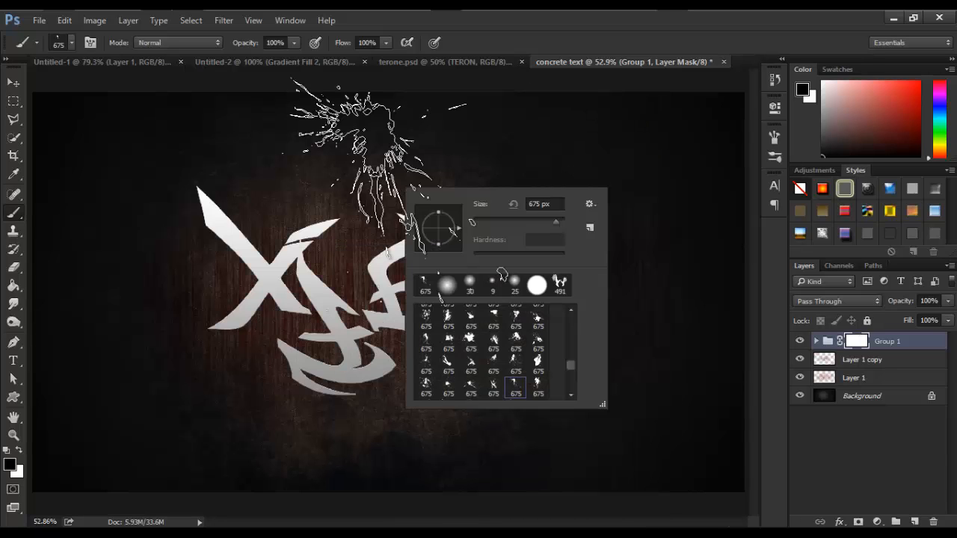
click(589, 207)
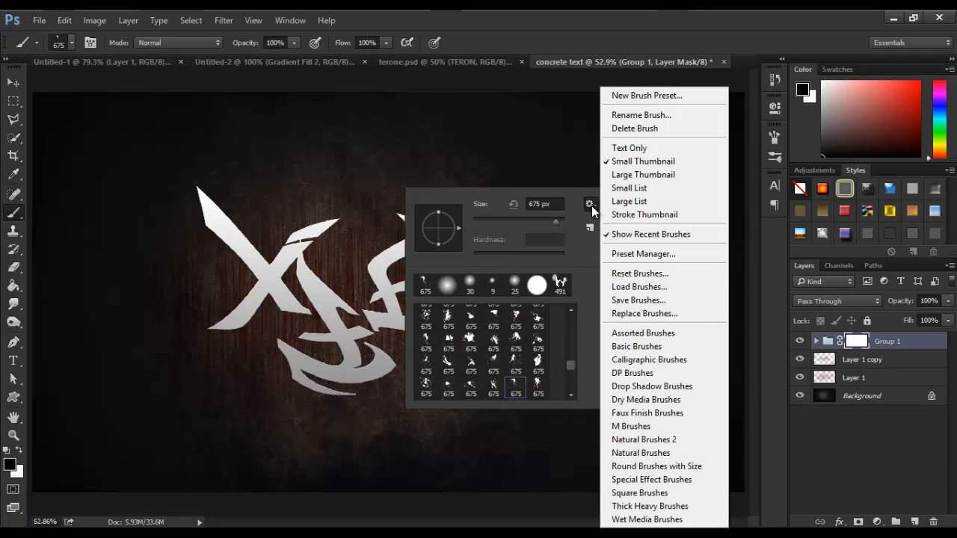
click(627, 287)
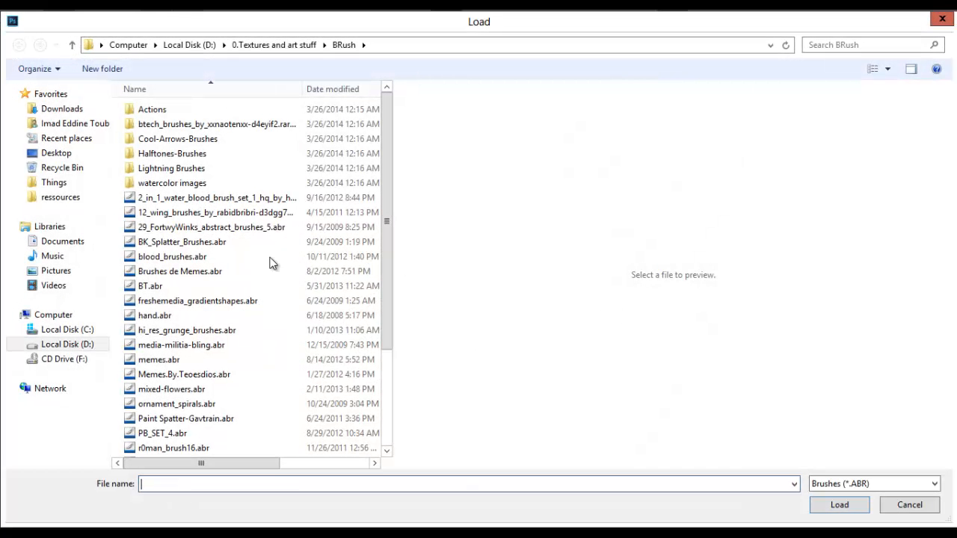
click(61, 197)
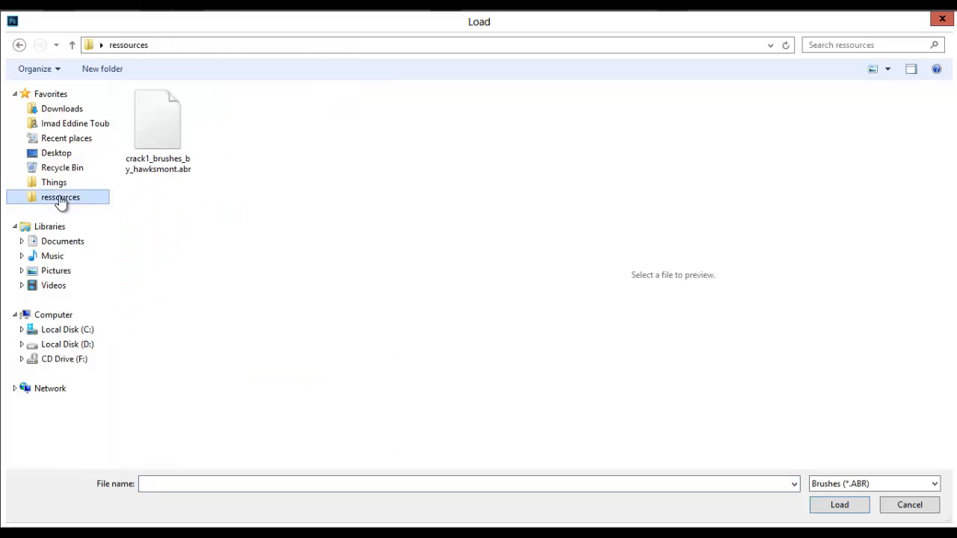
double_click(158, 123)
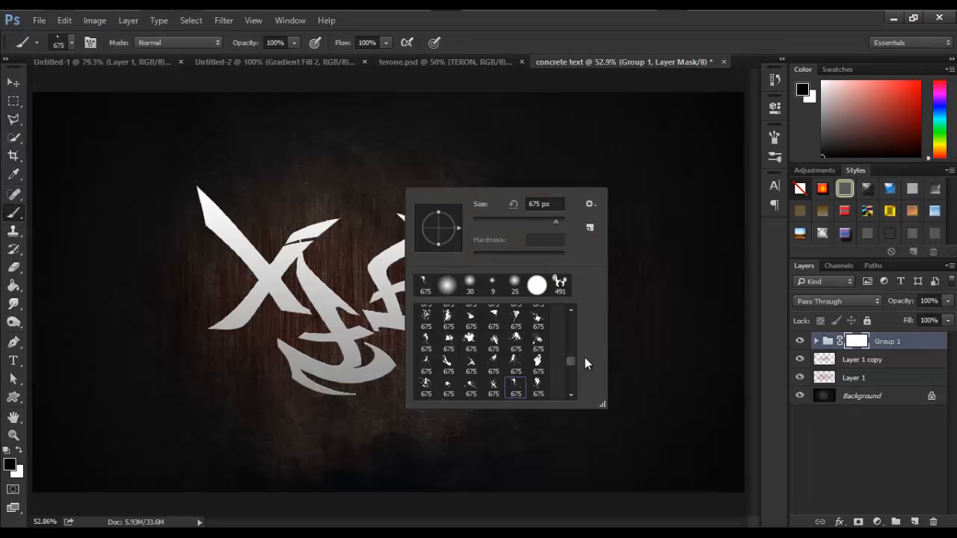
- Stamp the 714 px crack brush, reduced to 400 px, in black on the group's mask over the first three letters
drag(574, 360, 576, 381)
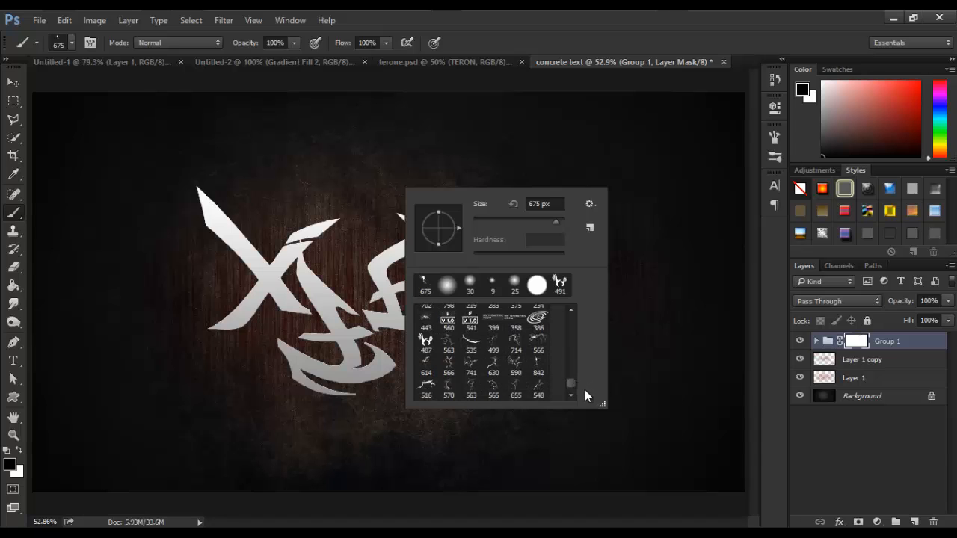
double_click(516, 344)
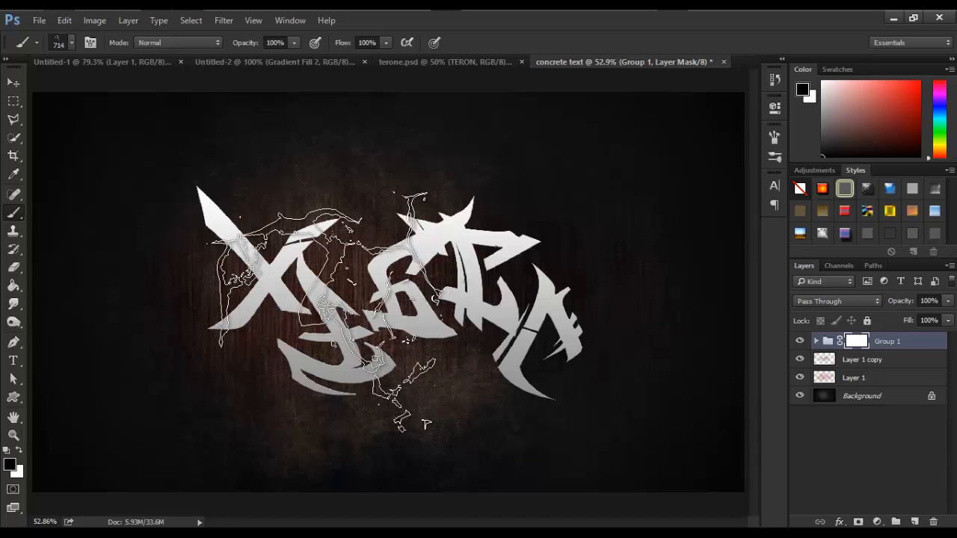
key(bracketleft)
key(bracketleft)
key(bracketleft)
key(bracketleft)
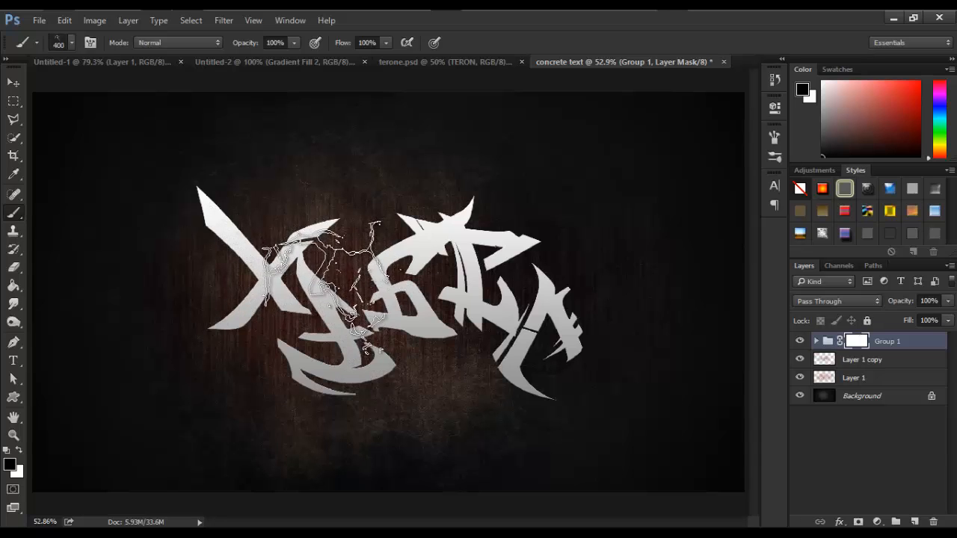
click(325, 291)
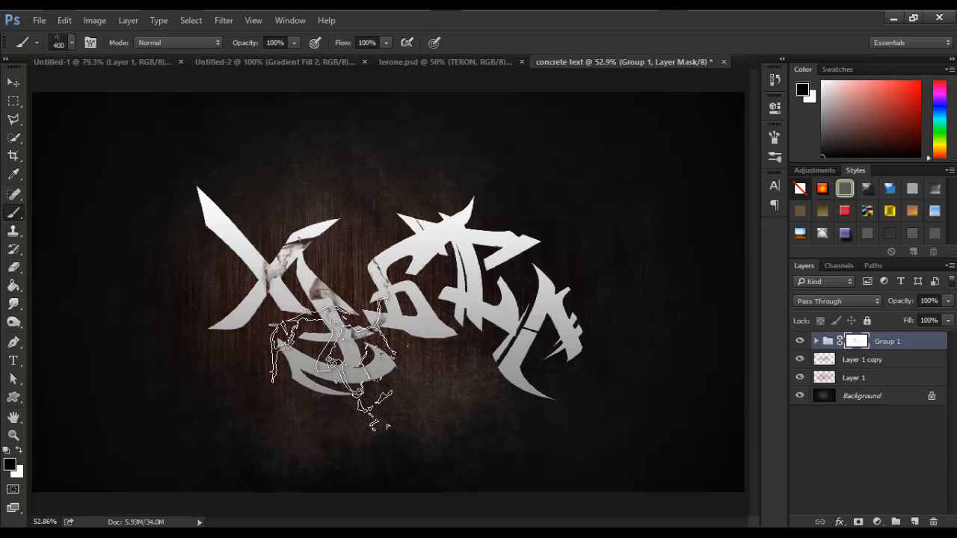
- Add a Drop Shadow to the lettering group with a spread of 10% and a size of 10 px
click(839, 522)
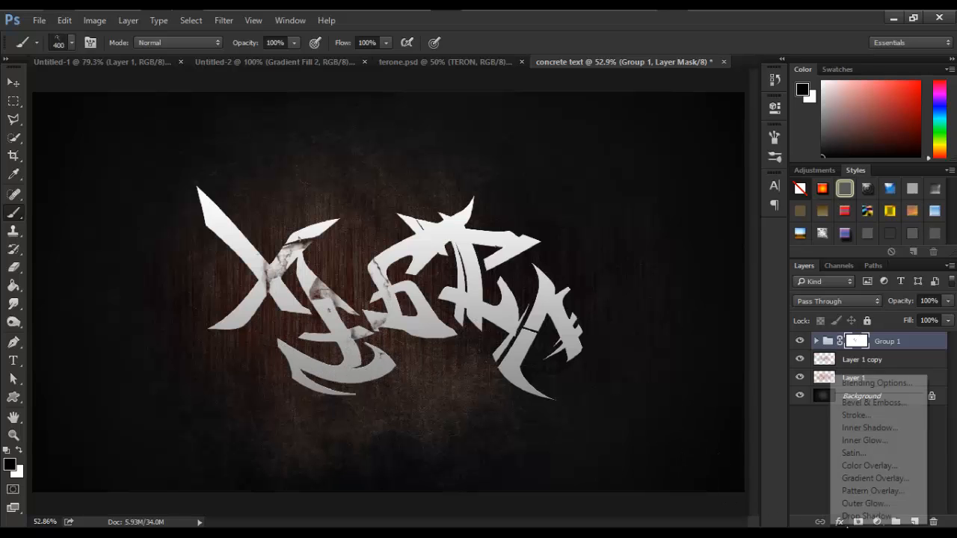
click(846, 516)
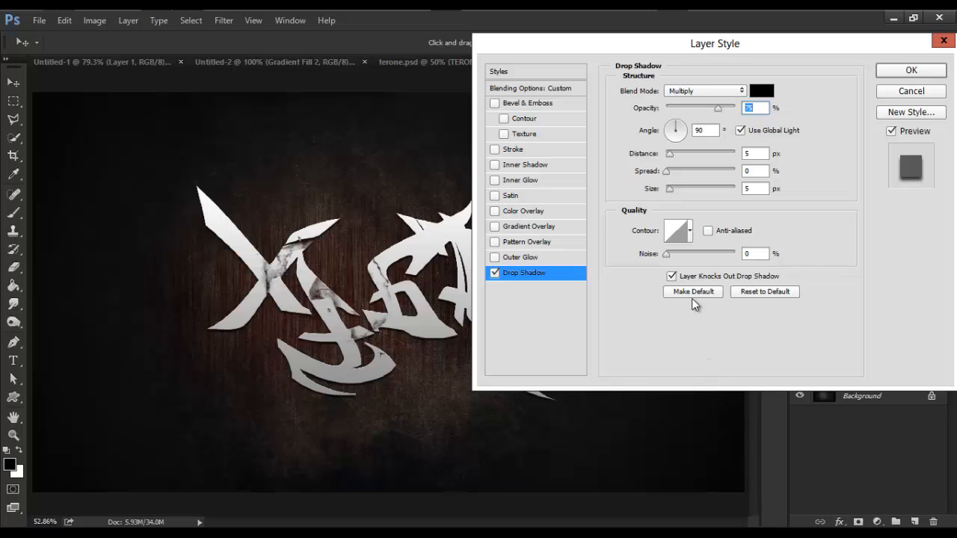
click(755, 171)
text(10)
key(Tab)
text(10)
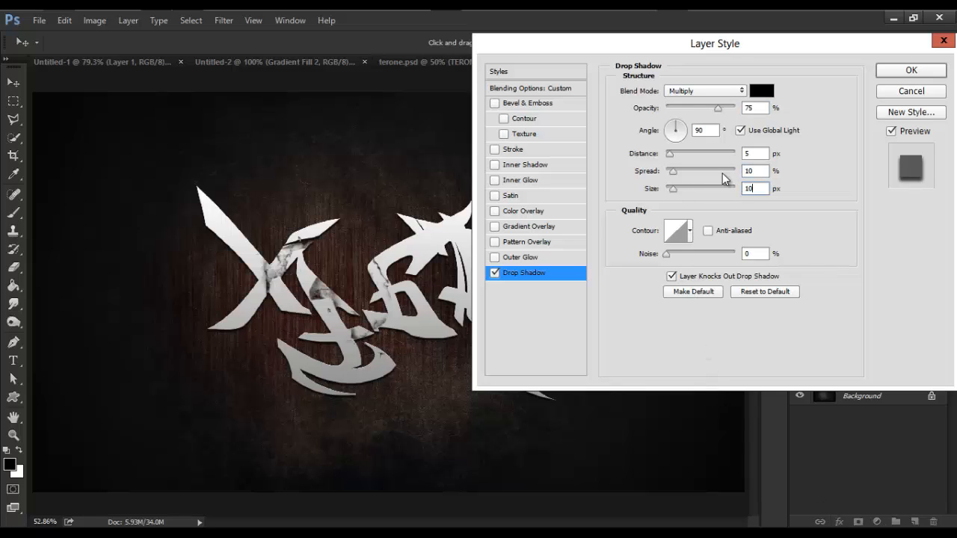
click(759, 169)
click(893, 72)
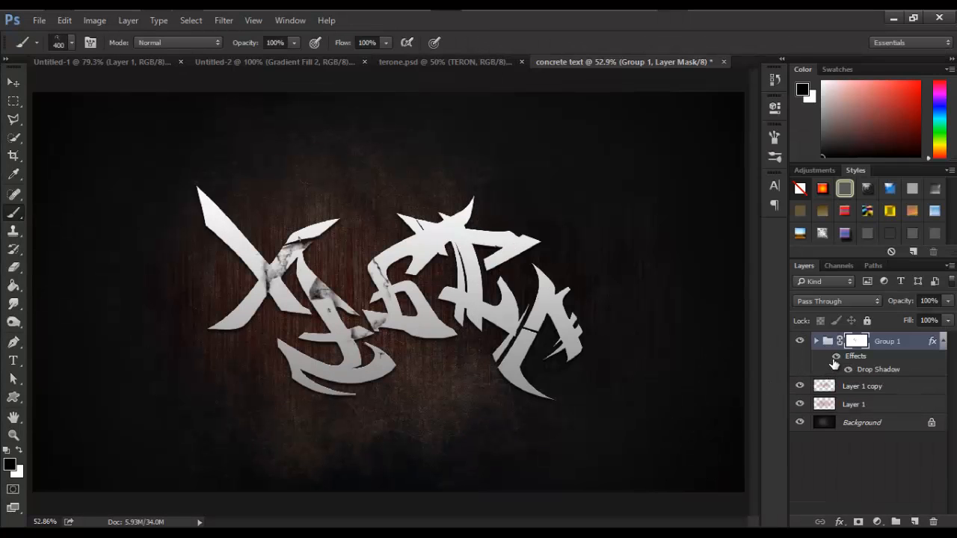
- Stamp cracks on the group's mask with the 499 px crack brush over the middle letters and the 655 px one over the last letters
right_click(326, 260)
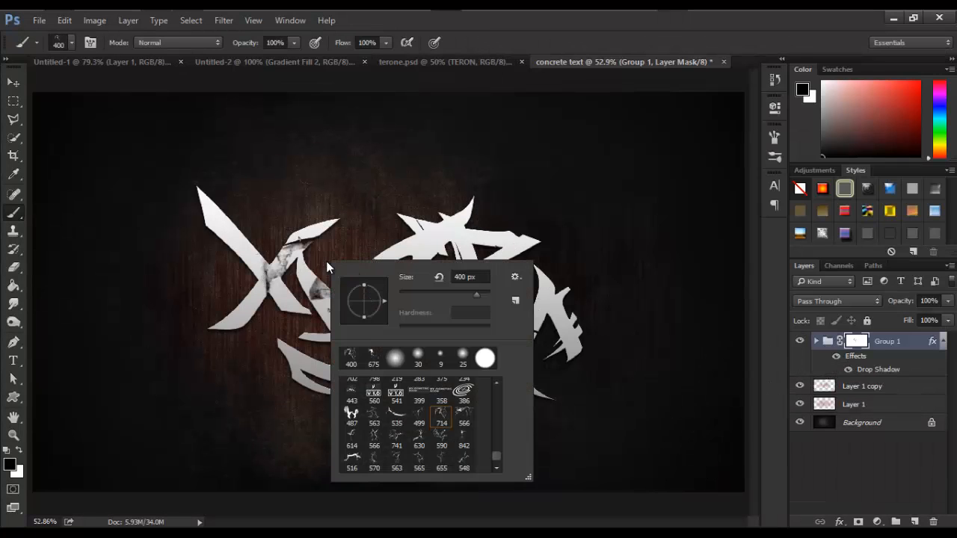
double_click(416, 420)
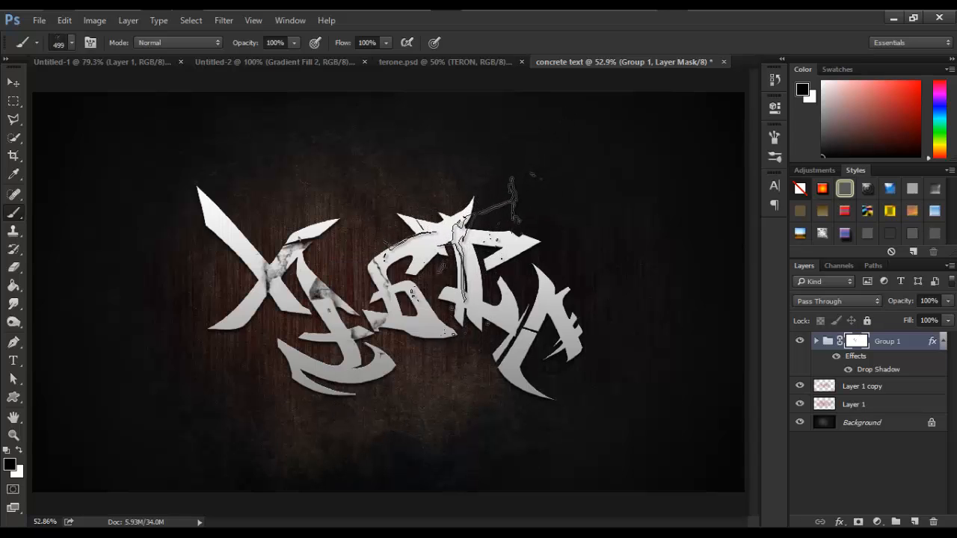
click(460, 256)
right_click(482, 305)
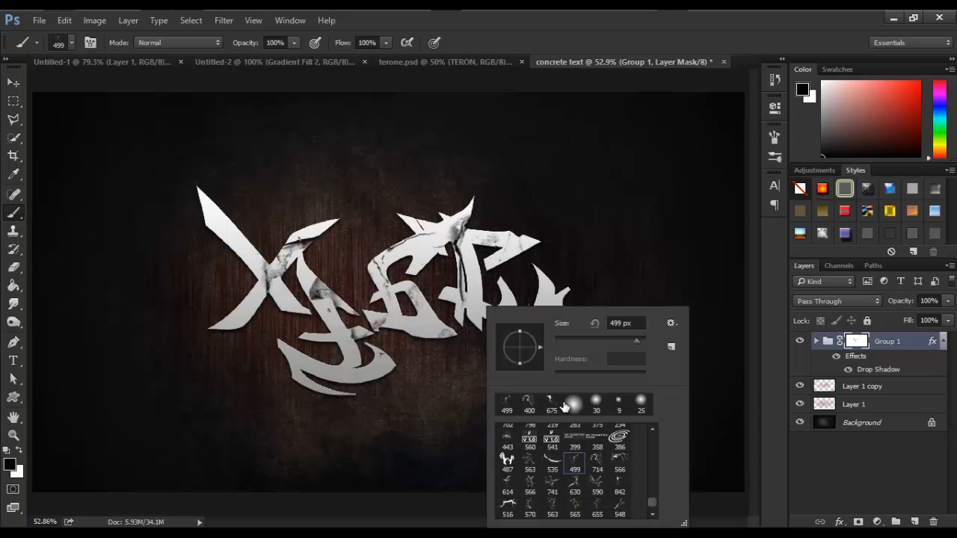
double_click(601, 511)
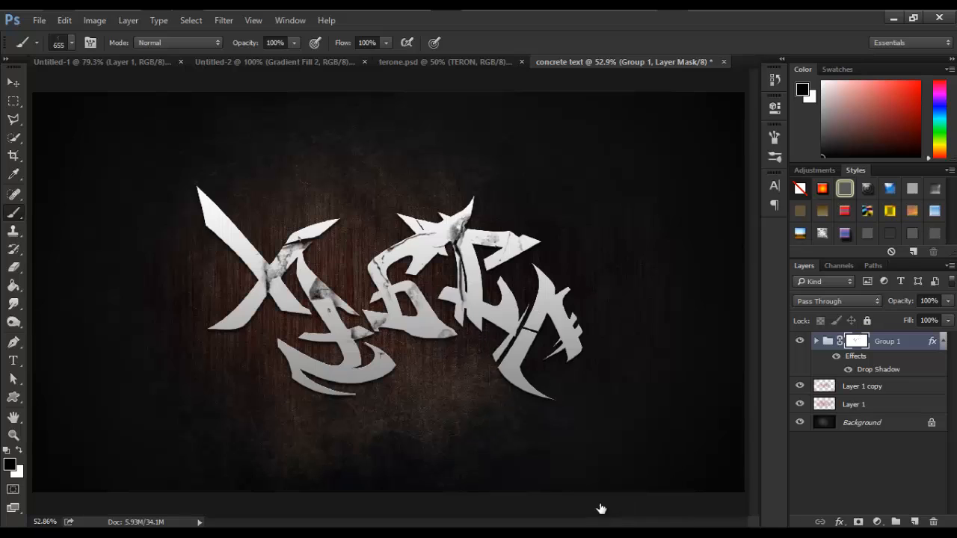
click(532, 338)
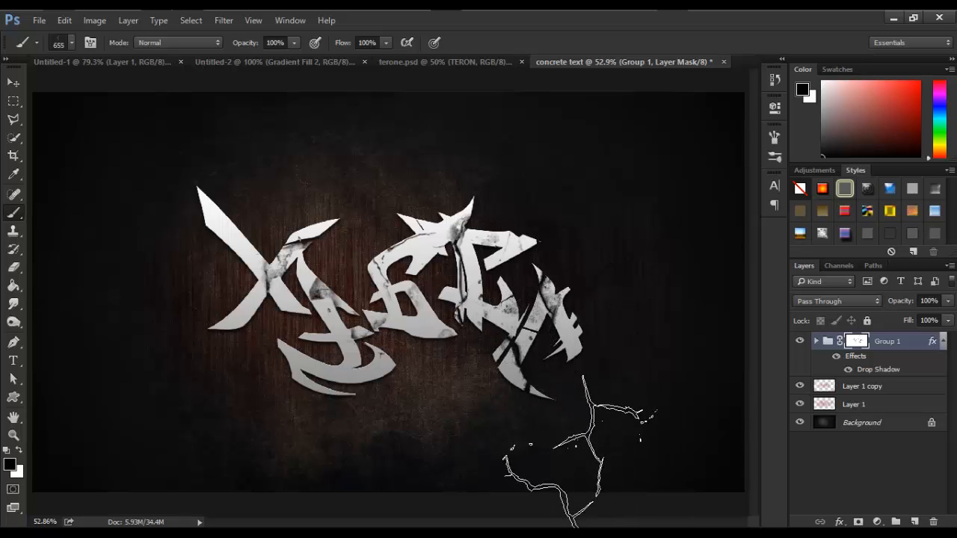
- Stamp the 614 px crack brush on the group's mask over the upper stroke of the first letter
click(355, 342)
right_click(384, 368)
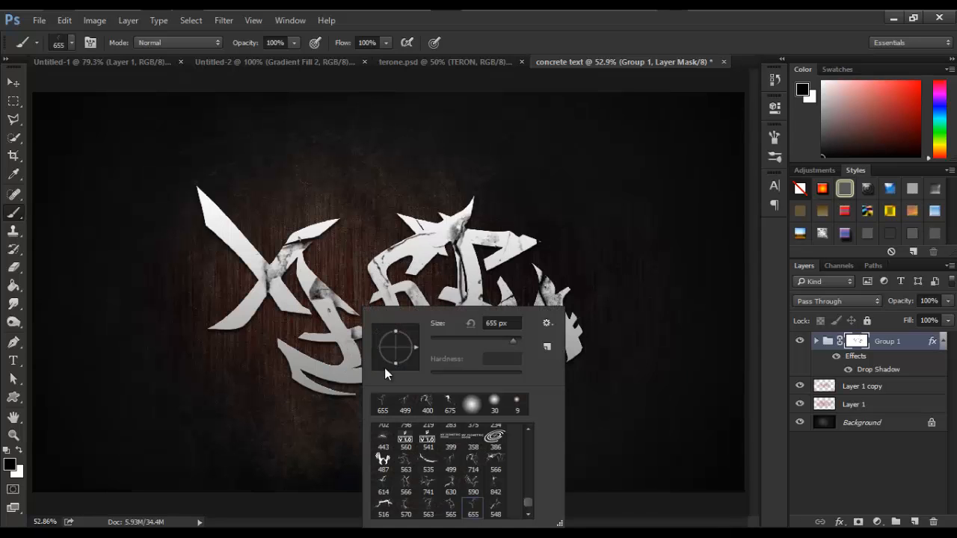
double_click(384, 483)
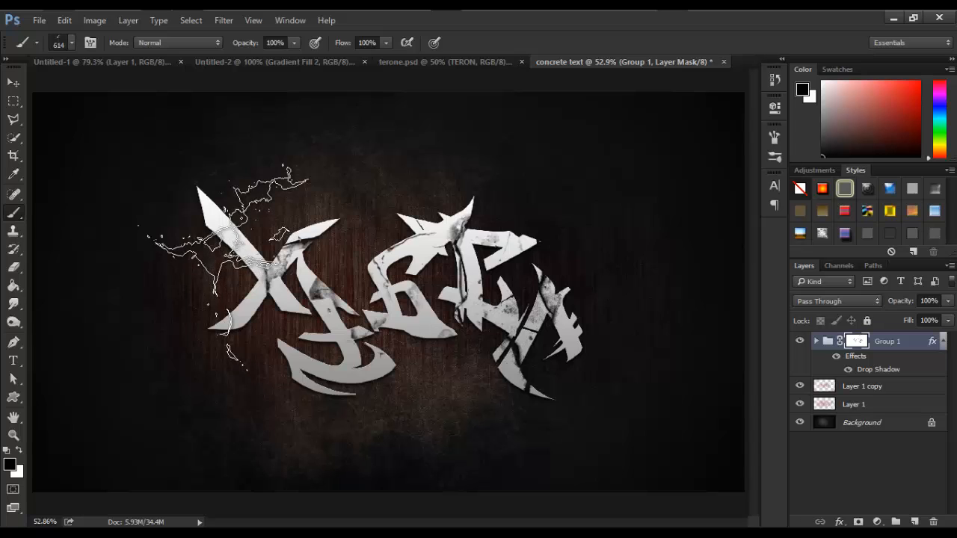
click(250, 219)
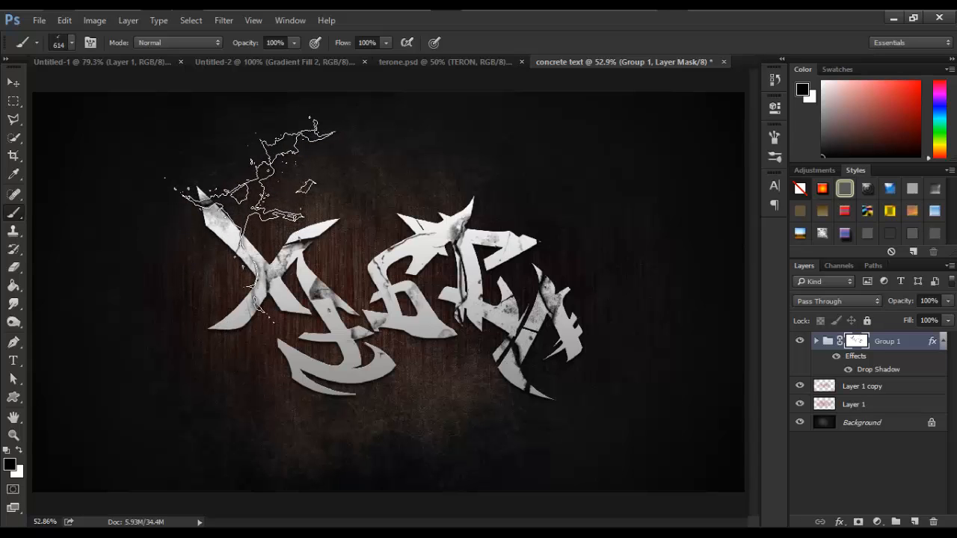
- Stamp the 741 px crack brush on the group's mask over the first two letters and the 655 px one over the middle letter
right_click(332, 403)
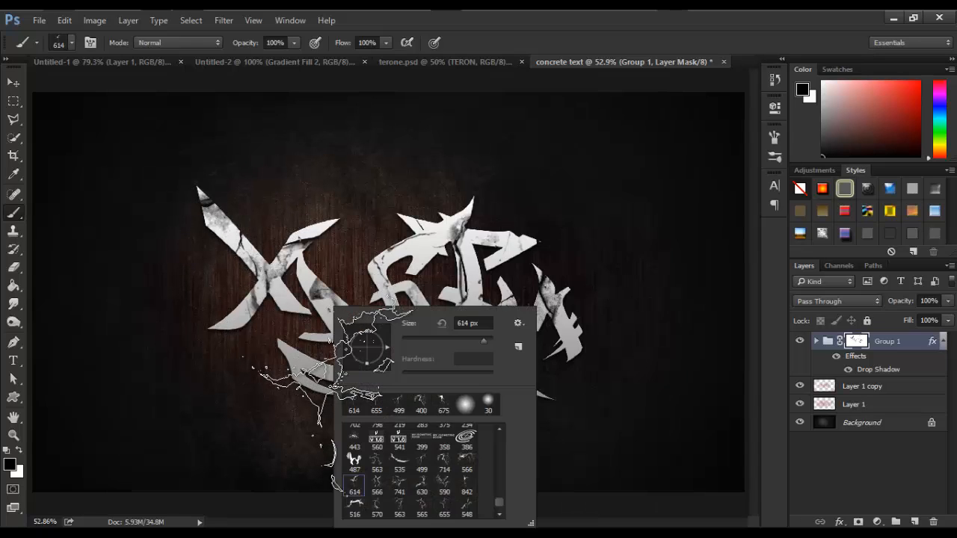
double_click(397, 486)
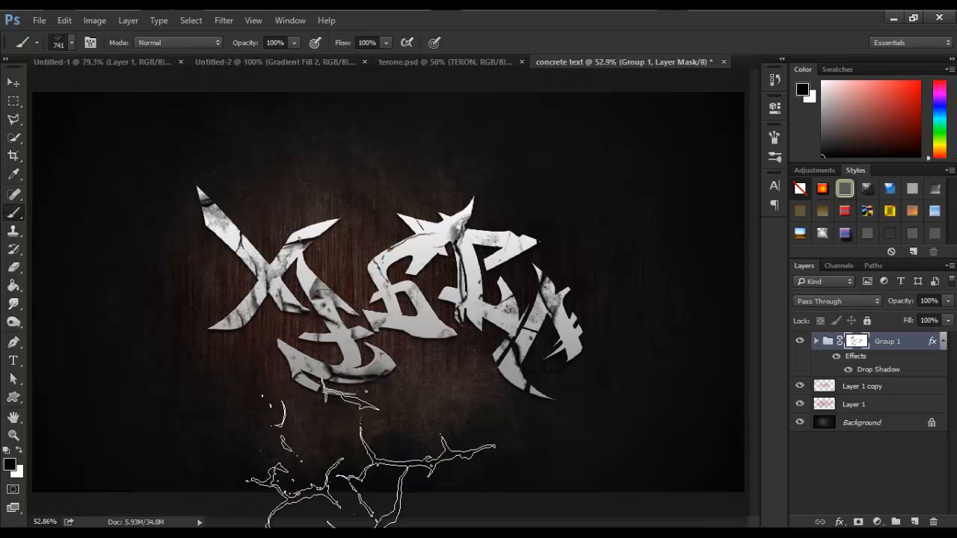
right_click(498, 424)
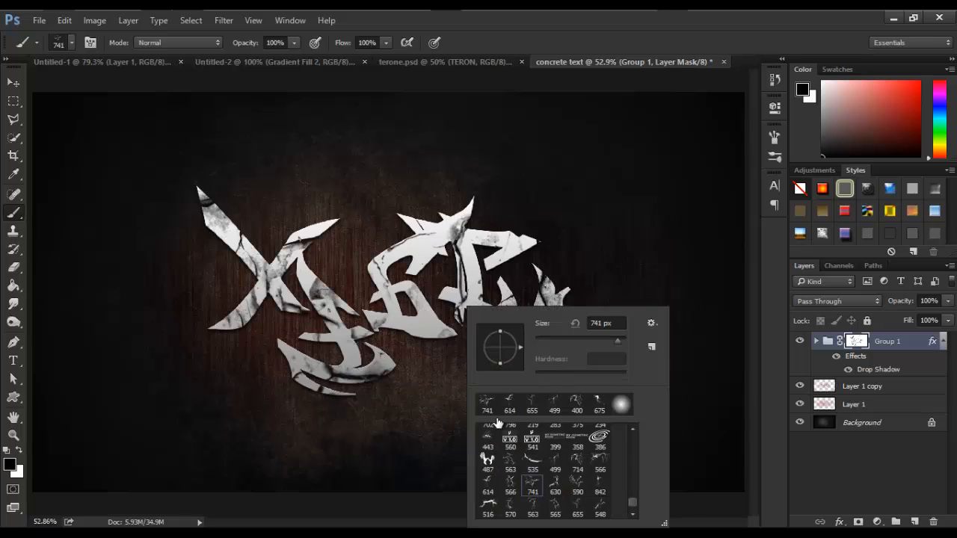
double_click(579, 506)
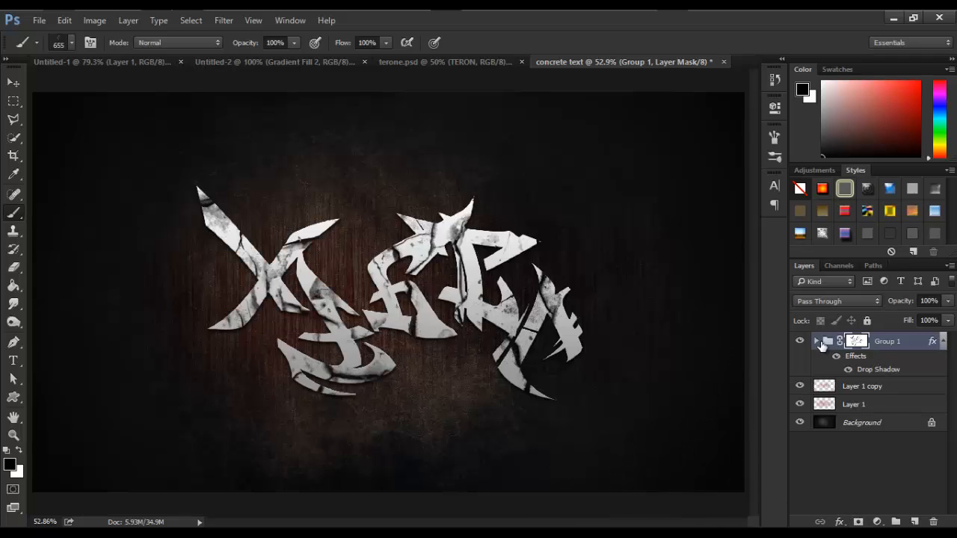
- Check the cracks in terone.psd, then stamp the 565 px crack brush on the concrete text group's mask over the lower middle letter
click(454, 61)
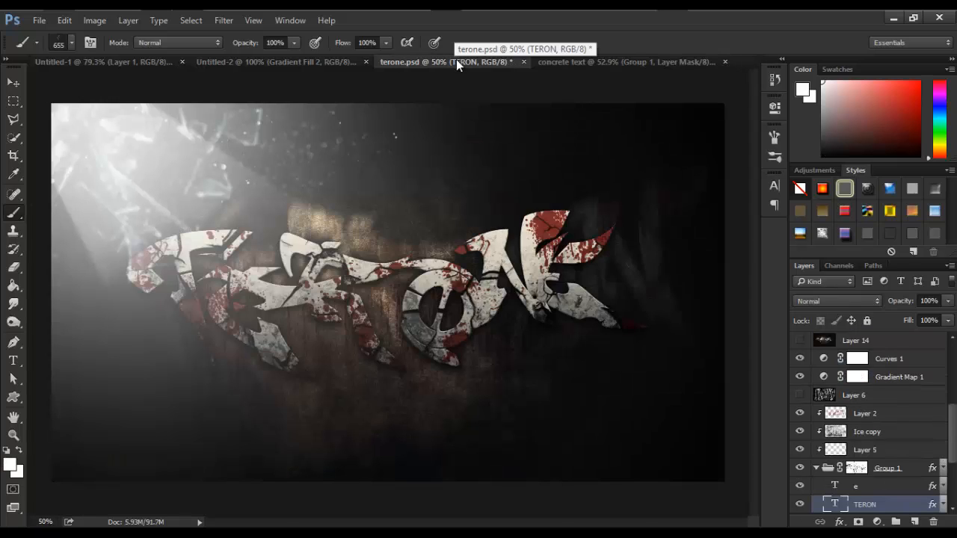
click(571, 60)
right_click(396, 282)
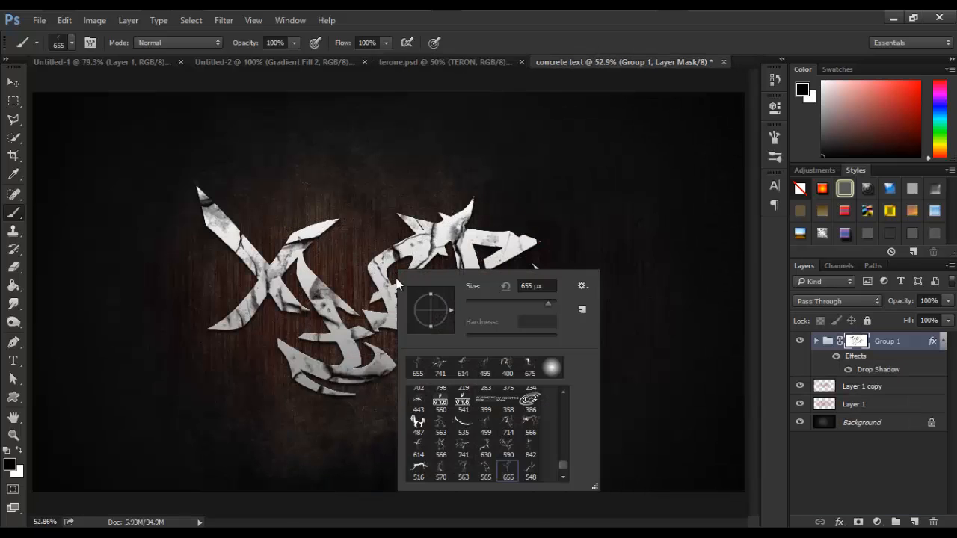
click(441, 471)
double_click(486, 471)
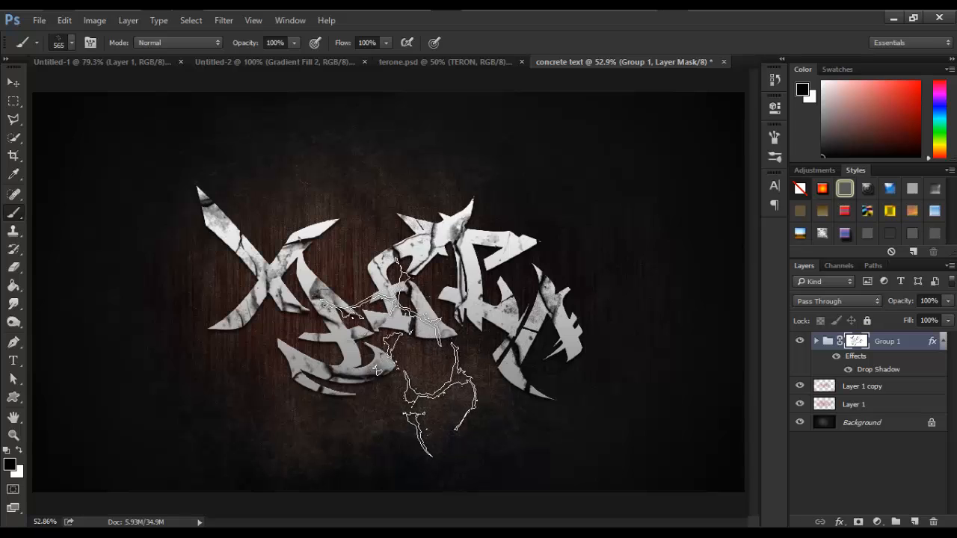
click(411, 357)
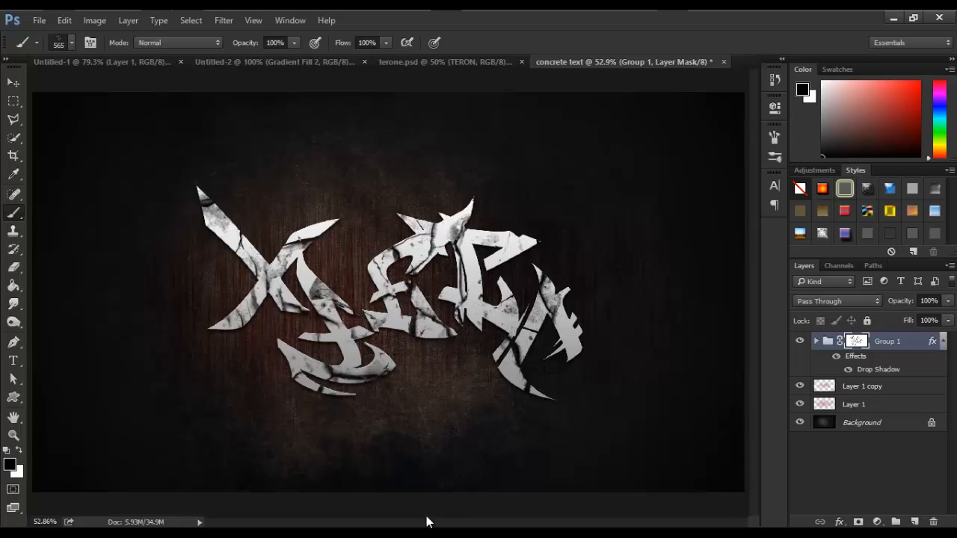
- Reduce the crack brush to 200 px and stamp small cracks on the first letter's lower stroke and the second letter's lower curve
key(bracketleft)
key(bracketleft)
key(bracketleft)
key(bracketleft)
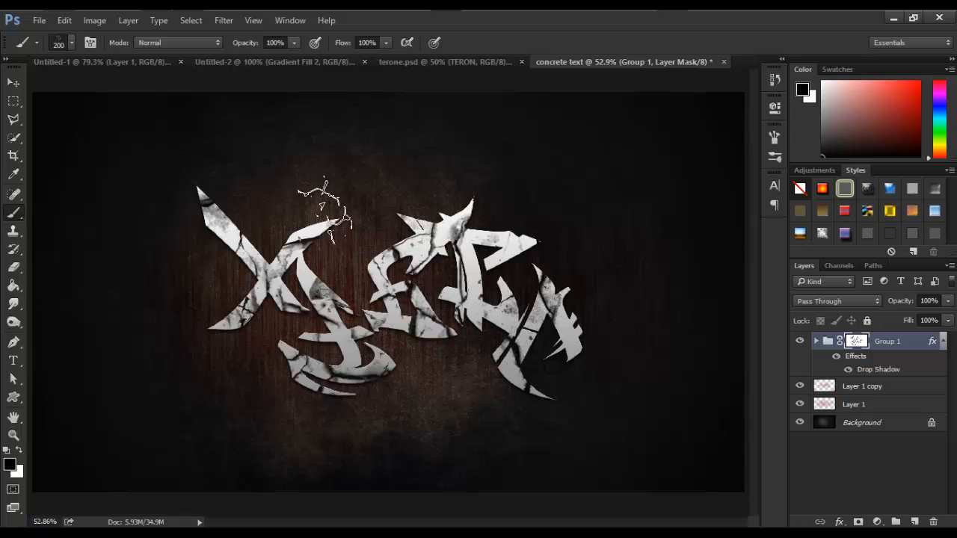
- Stamp the 630 px crack brush, reduced to 175 px, over the first letter's upper tip and the upper end of the fourth letter
right_click(329, 218)
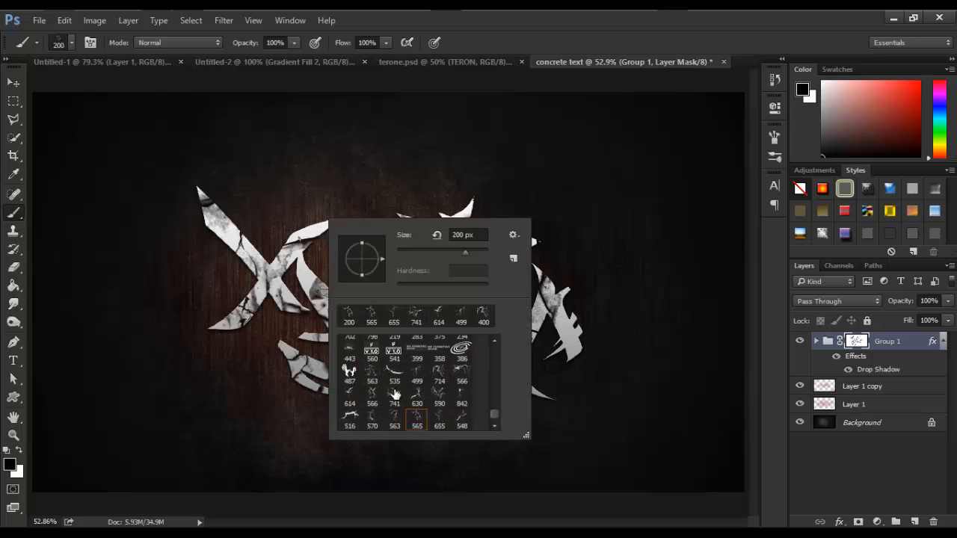
double_click(416, 394)
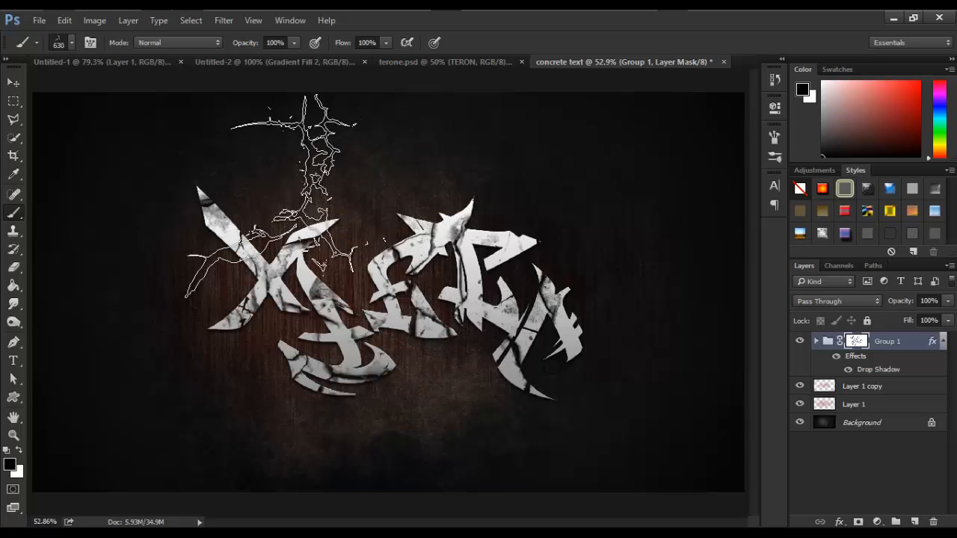
key(bracketleft)
key(bracketleft)
key(bracketleft)
key(bracketleft)
key(bracketleft)
key(bracketleft)
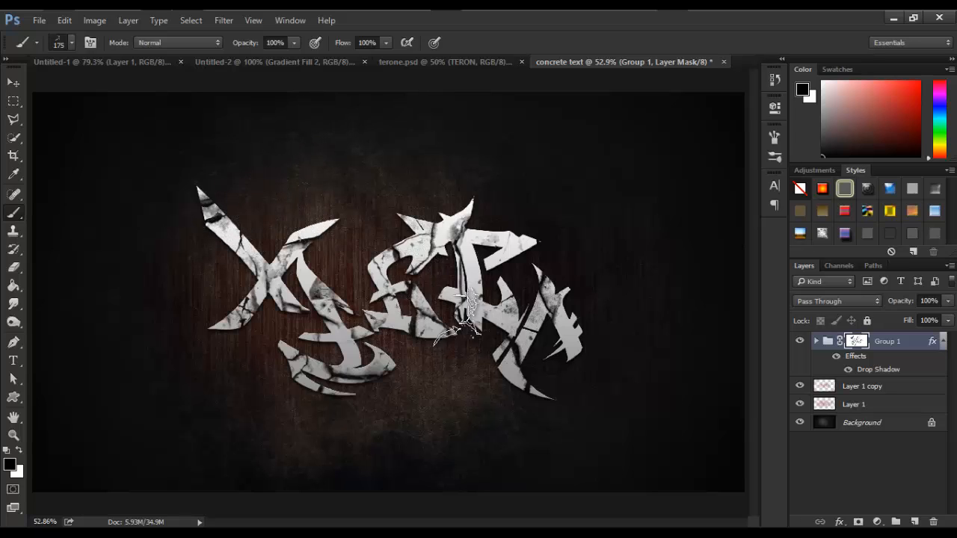
click(527, 224)
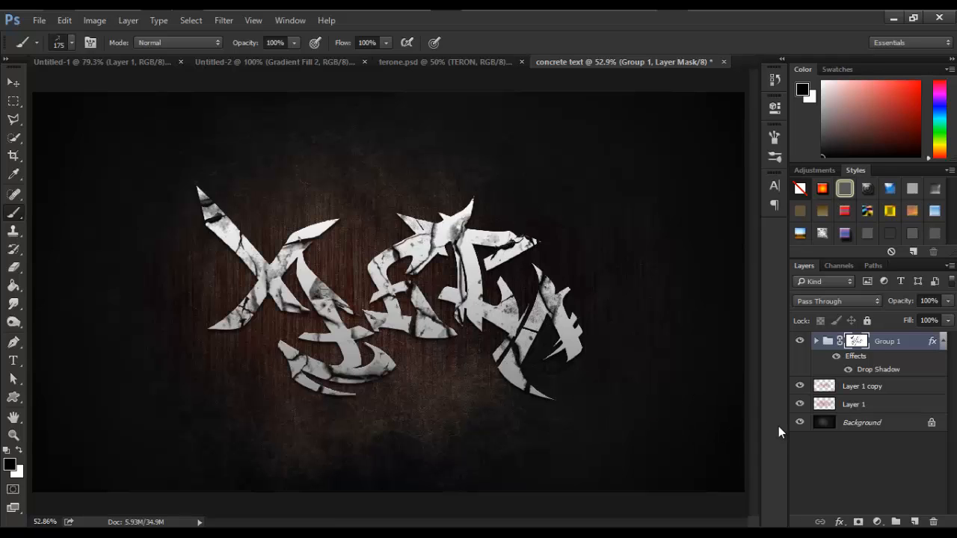
- Compare with the terone.psd artwork, then add a new layer above the lettering group in the concrete text document
click(486, 60)
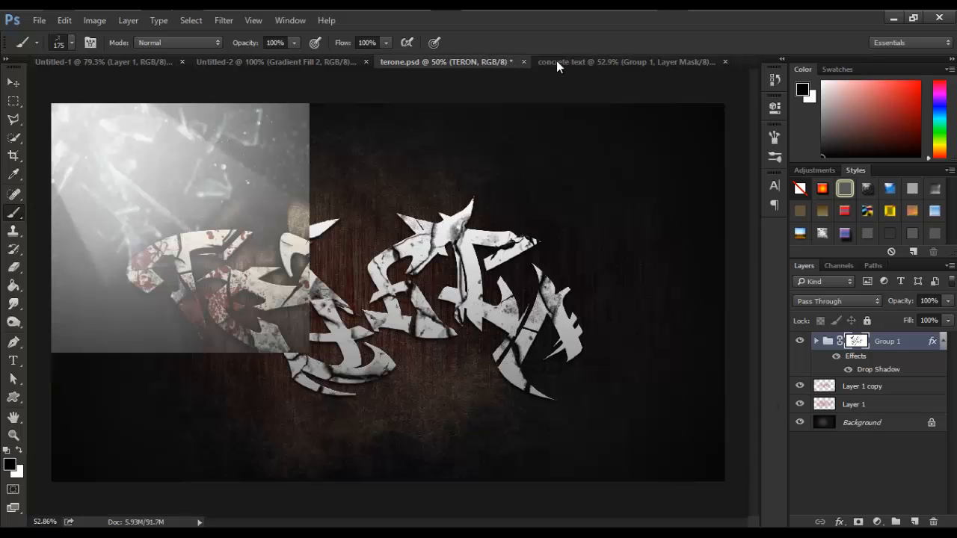
click(568, 60)
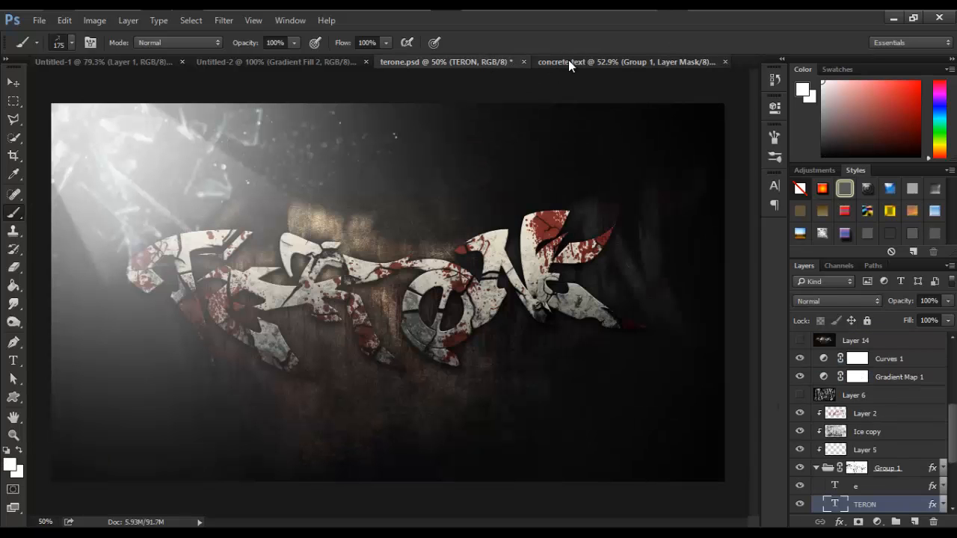
click(914, 521)
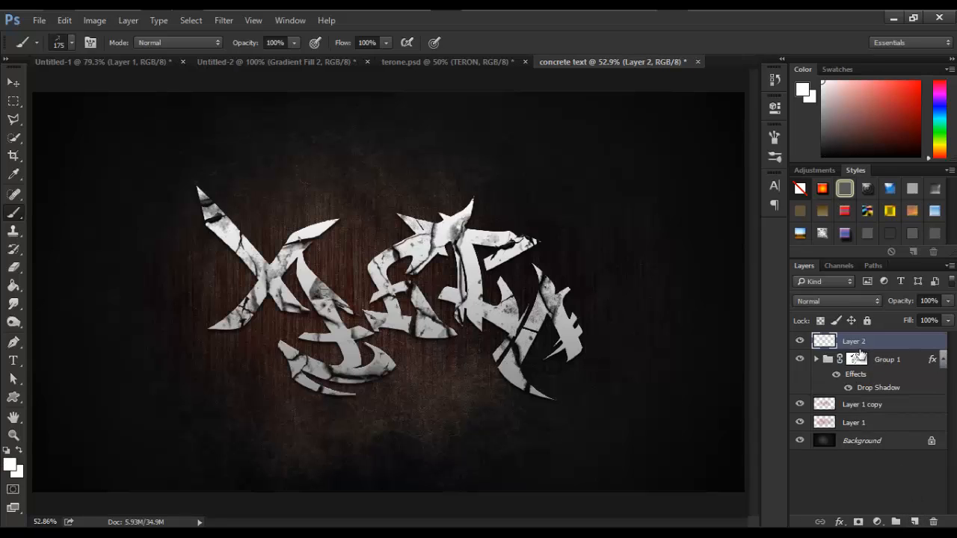
drag(861, 353, 840, 350)
right_click(841, 349)
right_click(876, 336)
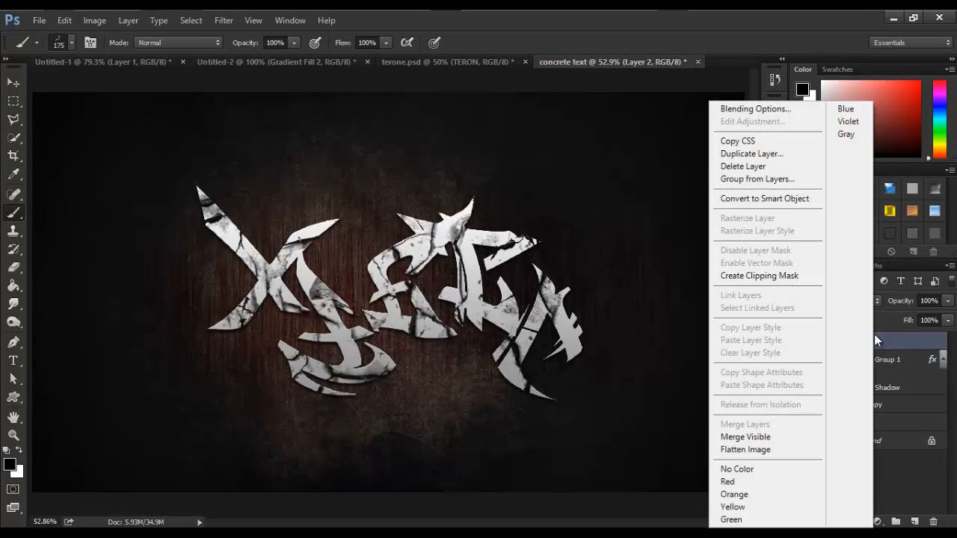
key(Escape)
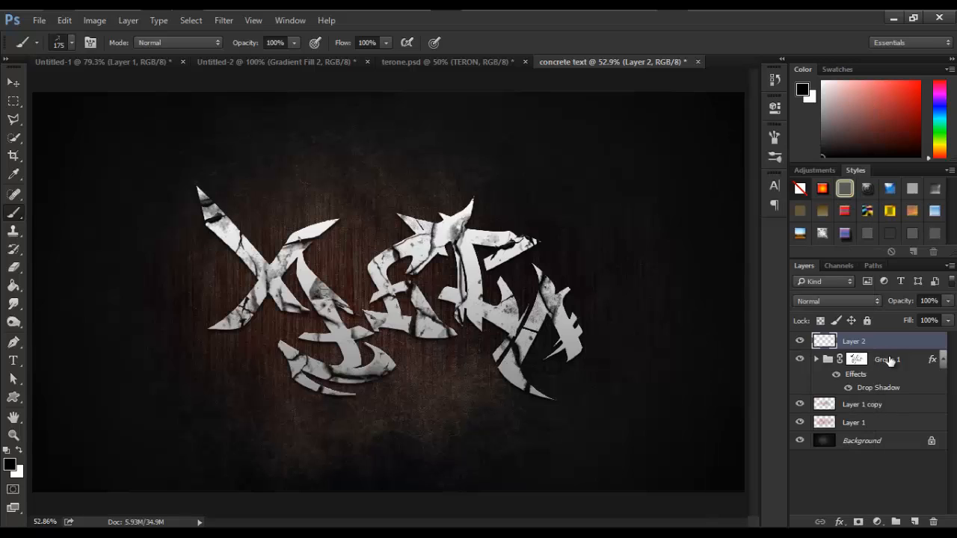
key(x)
right_click(889, 358)
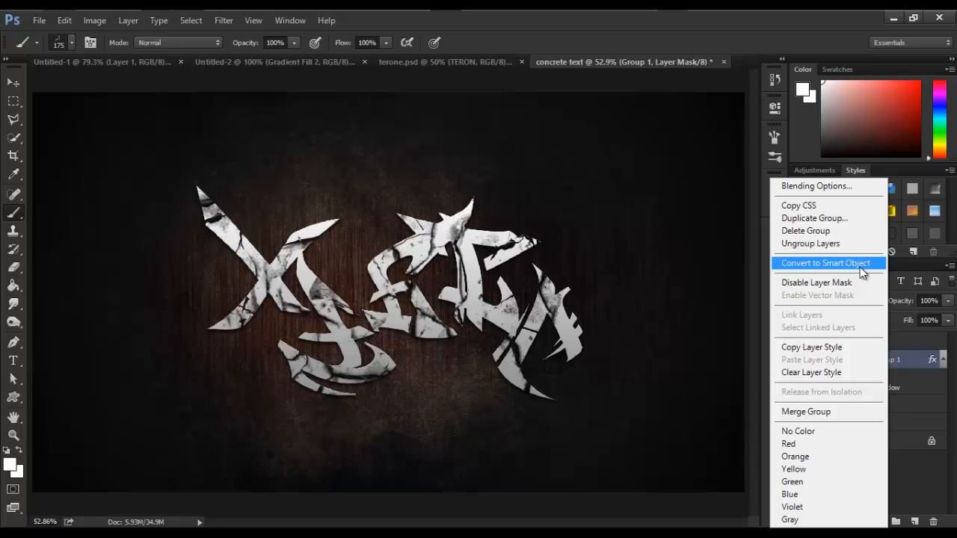
click(925, 365)
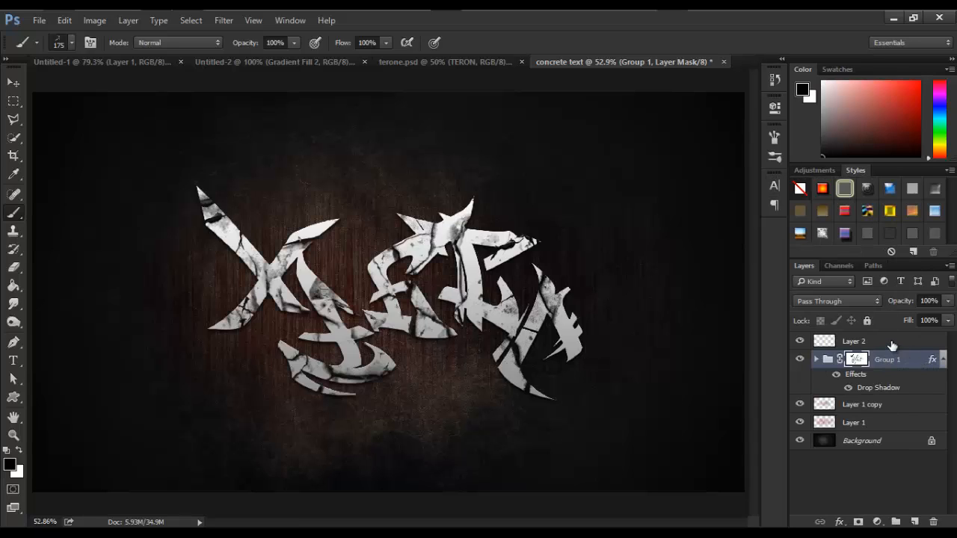
- Clip the new empty layer to the lettering group with a clipping mask
click(891, 342)
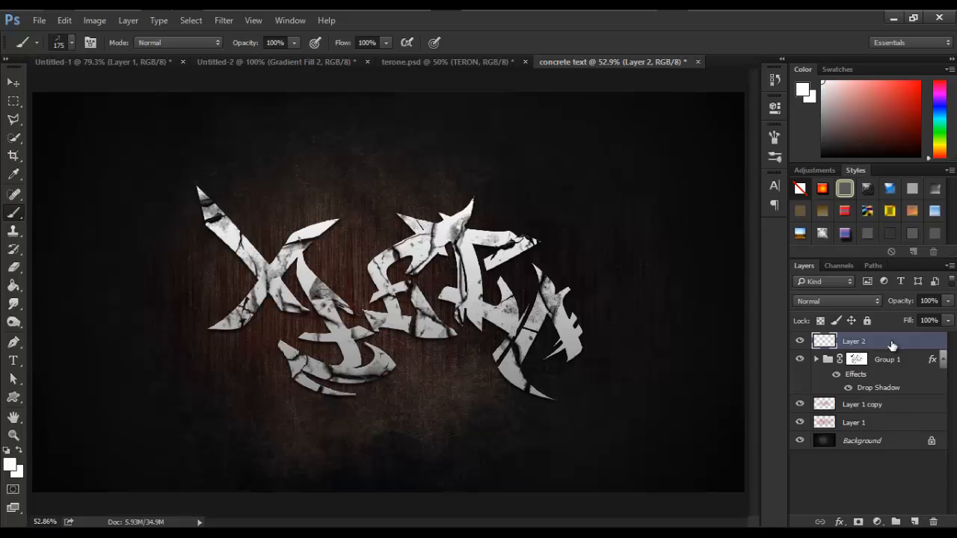
right_click(840, 351)
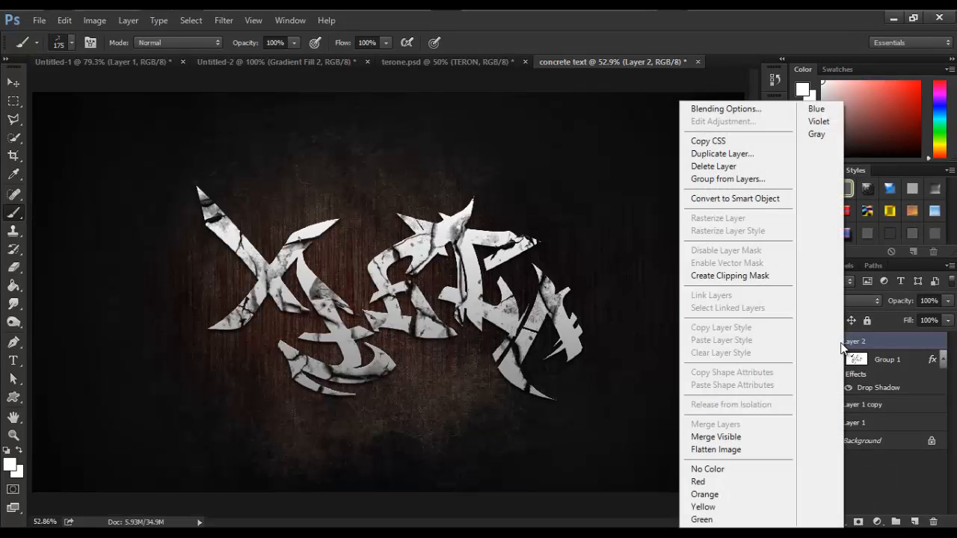
click(751, 276)
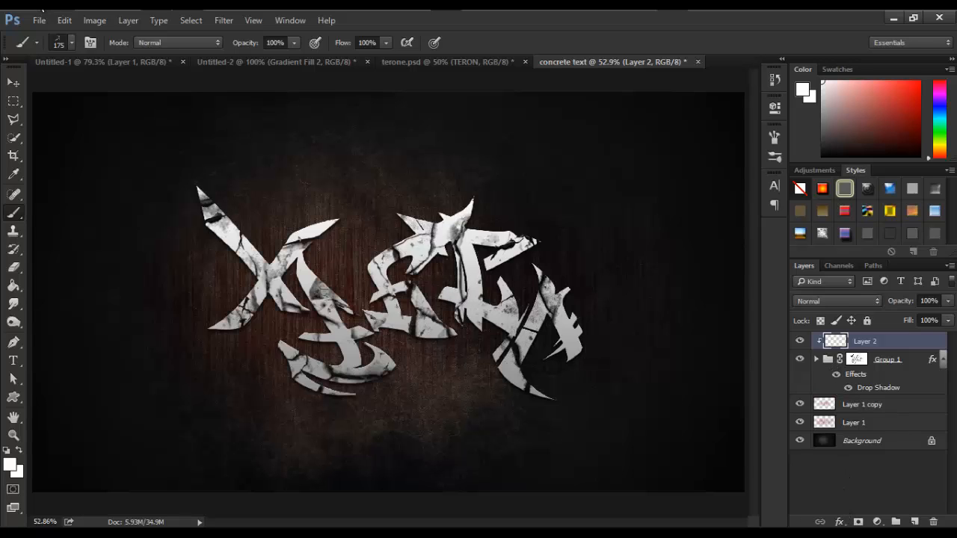
- Place Ice.jpg from the ressources folder, clipped to the lettering group, and scale it to 123.02% to cover all letters
click(27, 6)
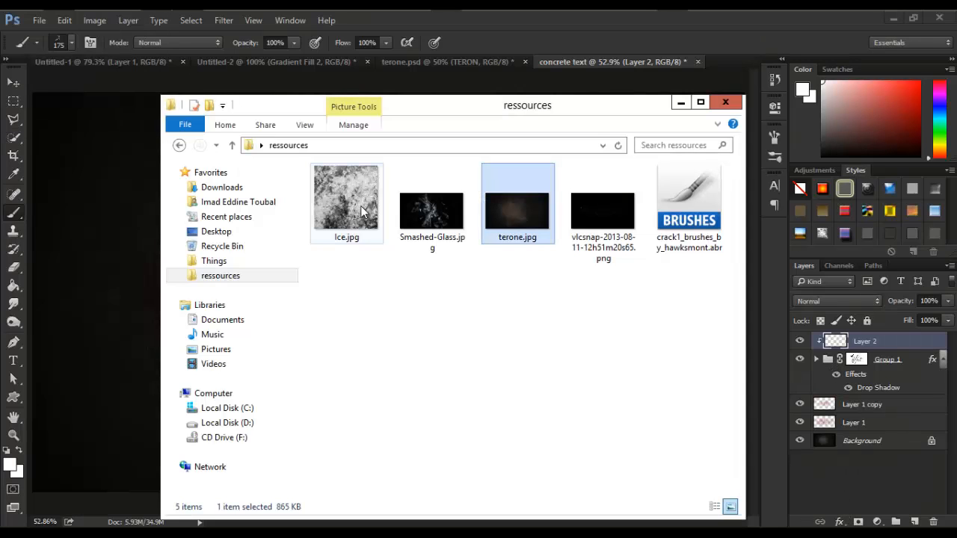
drag(352, 206, 85, 226)
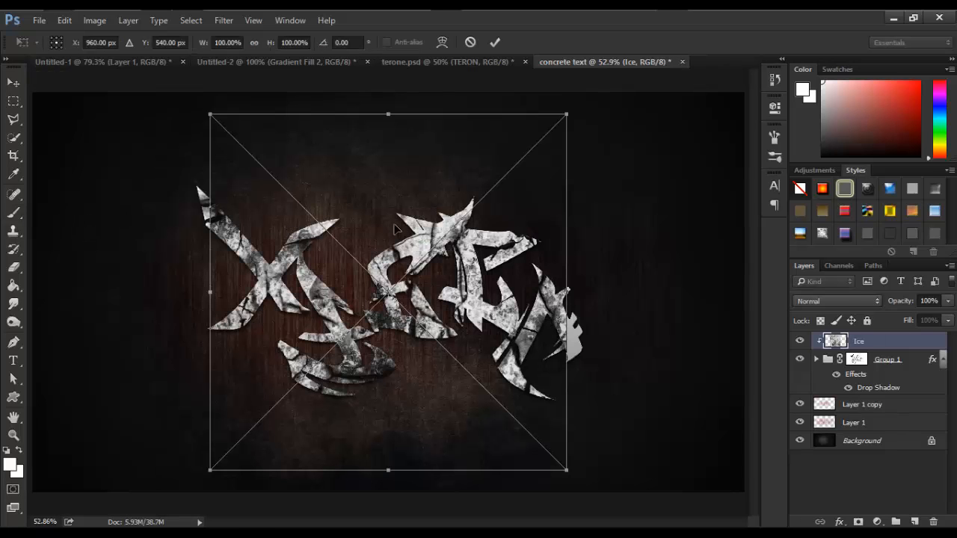
drag(566, 115, 621, 92)
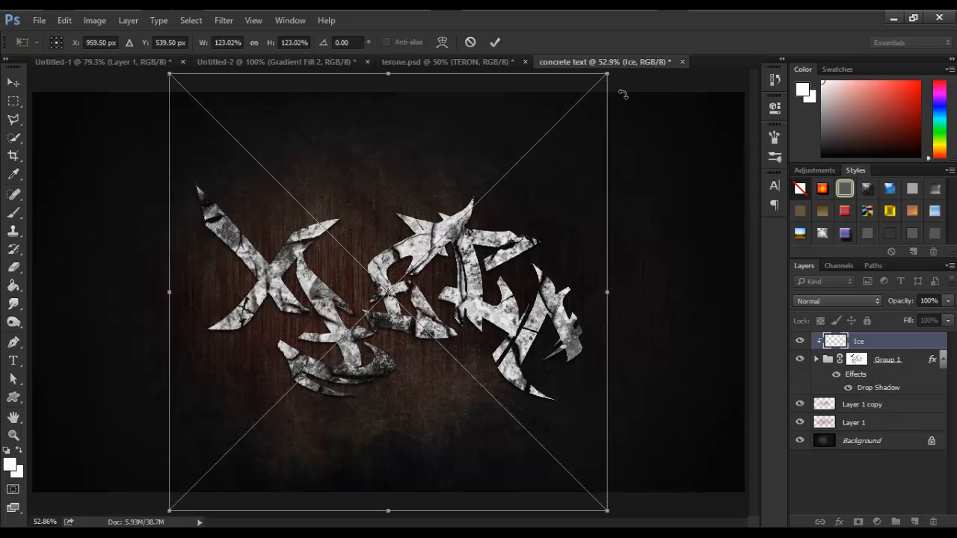
key(Return)
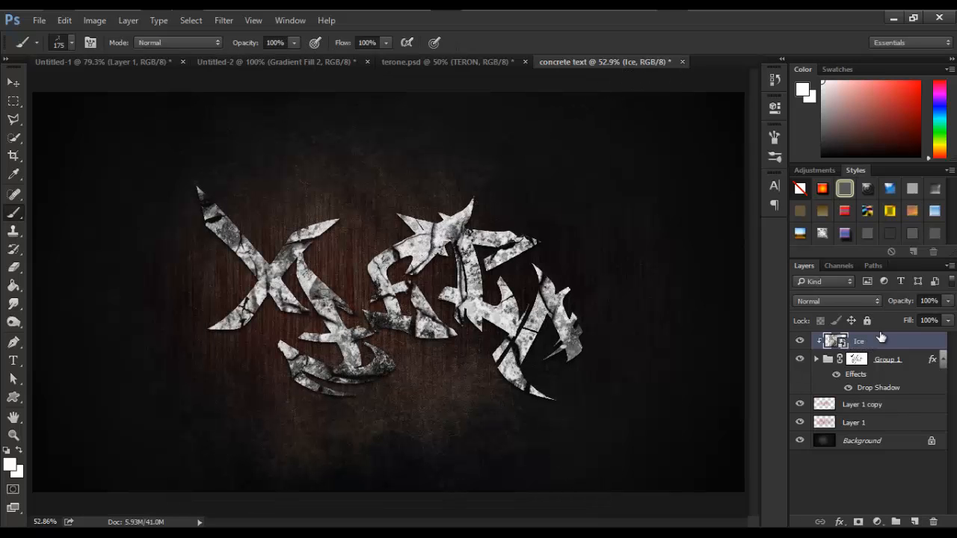
- Set the Ice texture layer's fill to 30%
drag(906, 323, 866, 322)
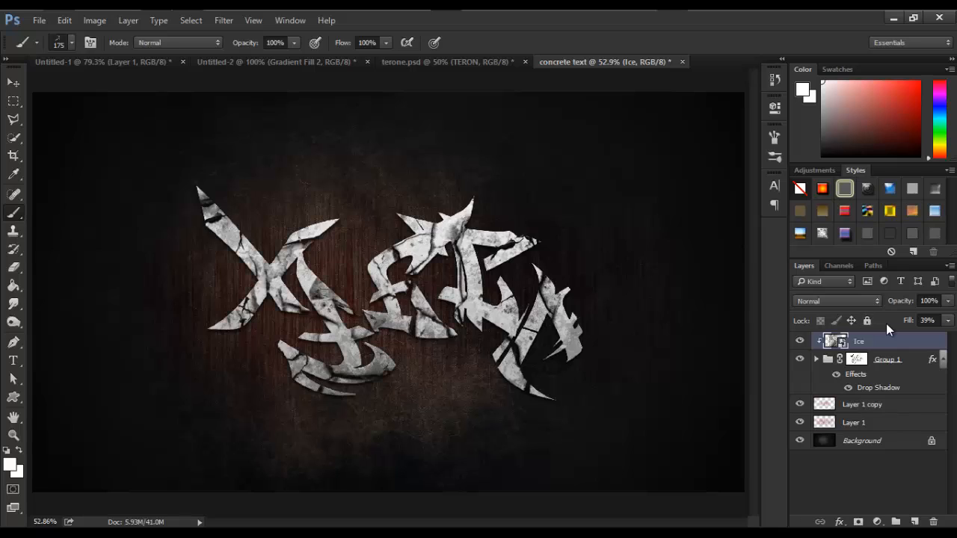
click(936, 320)
text(30)
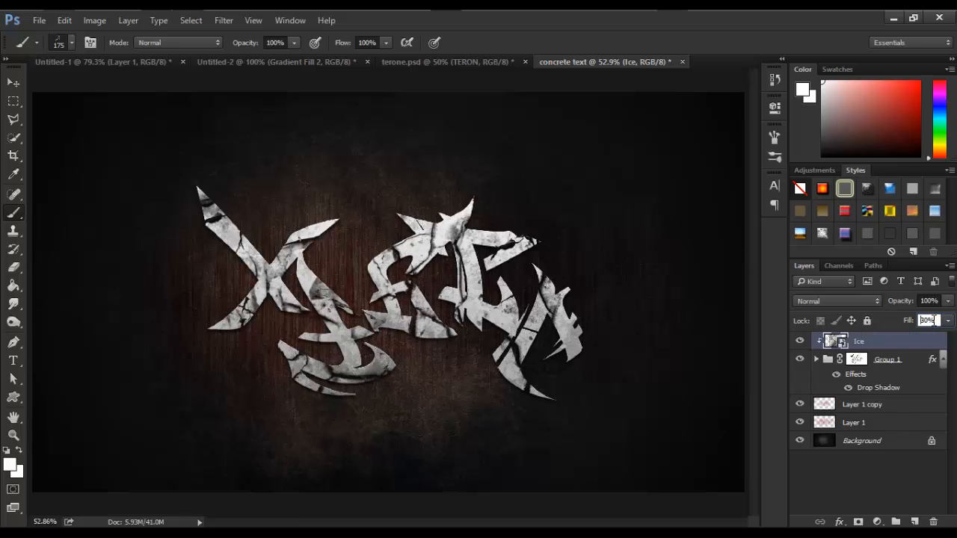
key(Return)
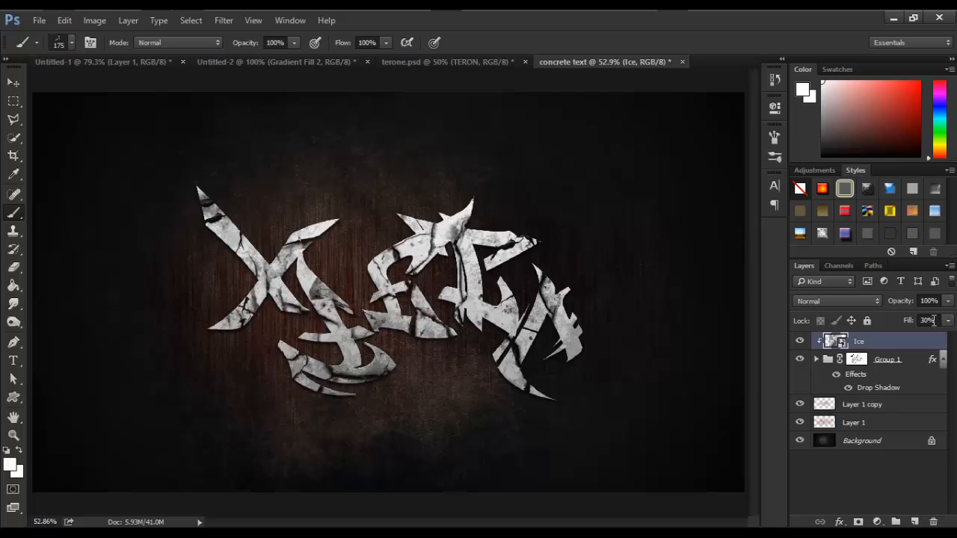
- Add a new layer above the Ice texture and clip it to the lettering group
click(915, 522)
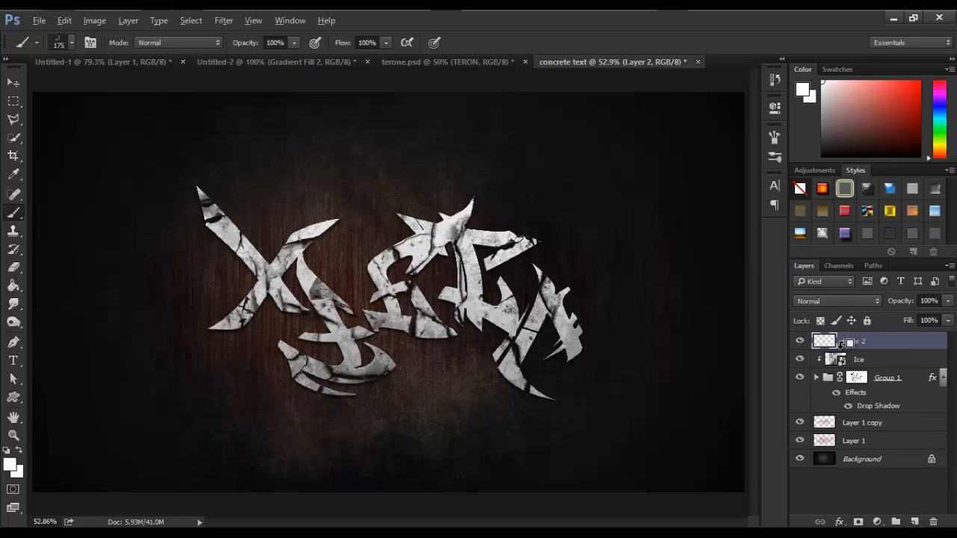
alt+click(840, 349)
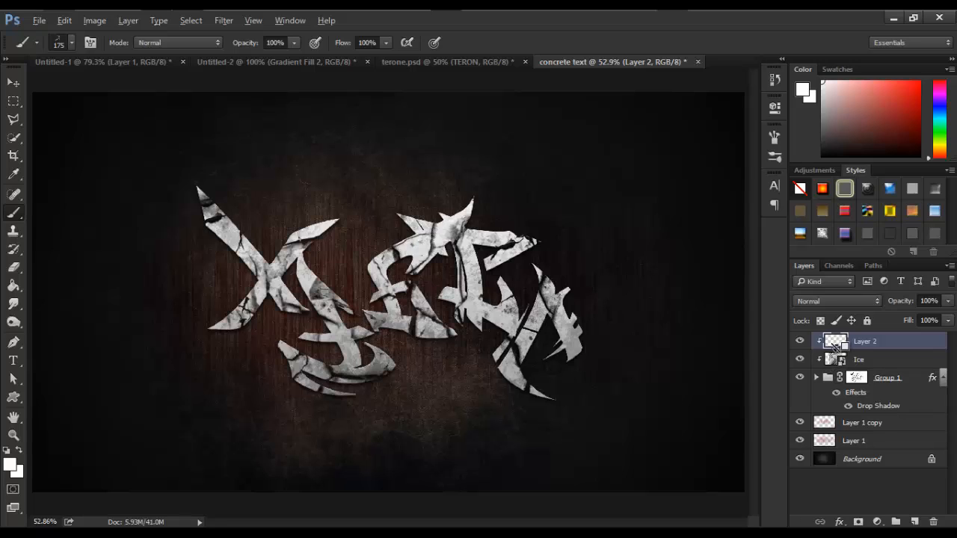
- Set the foreground colour to bright red and choose a 675 px splatter brush for the new clipped layer
key(alt)
drag(891, 107, 907, 93)
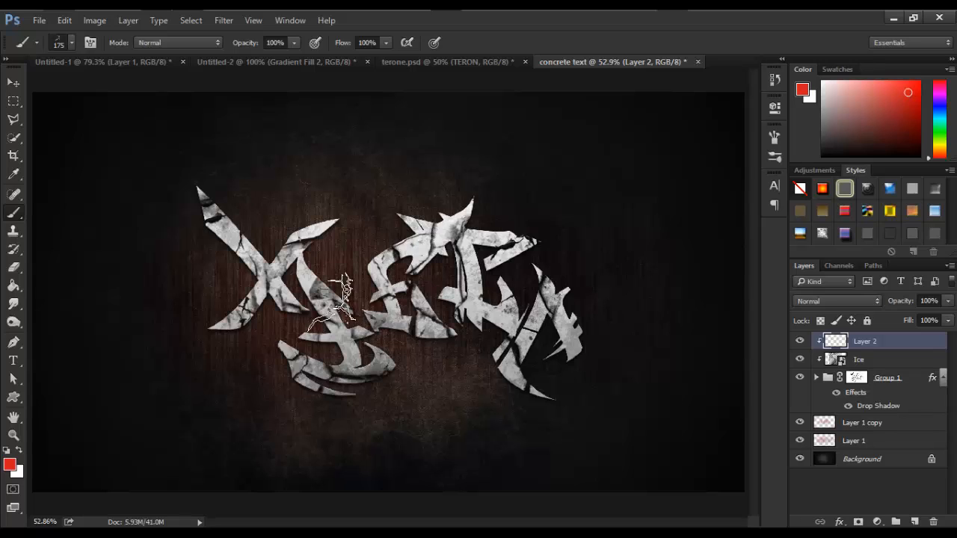
right_click(340, 299)
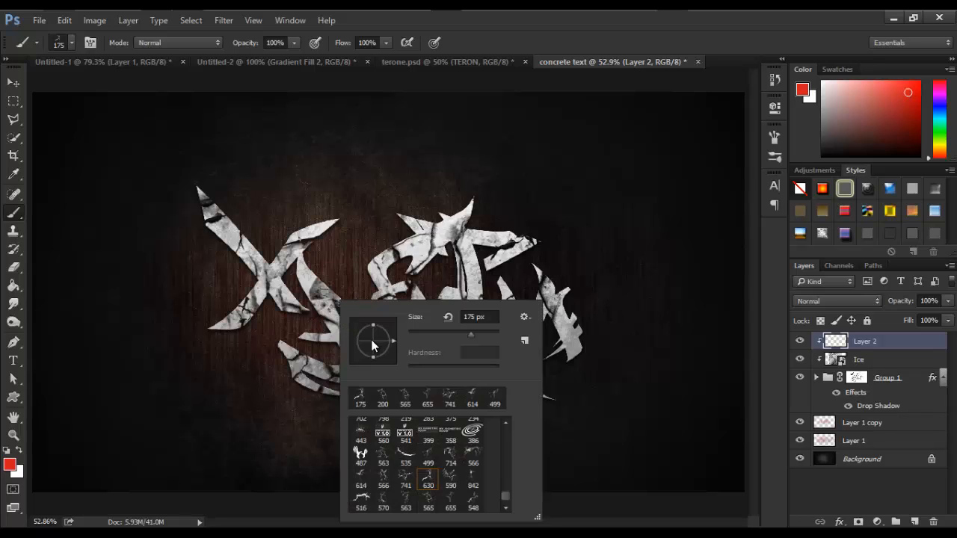
scroll(401, 438, down, 5)
scroll(403, 437, up, 3)
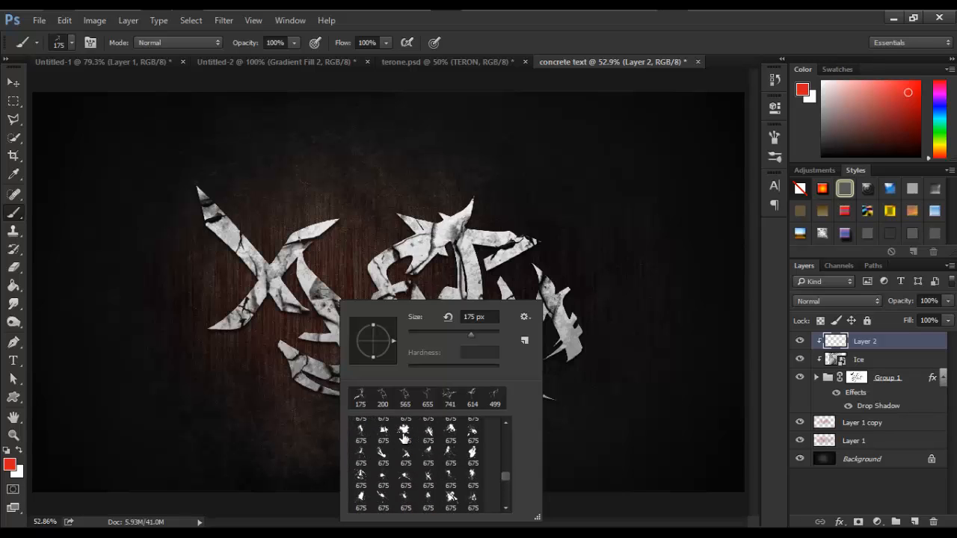
double_click(427, 434)
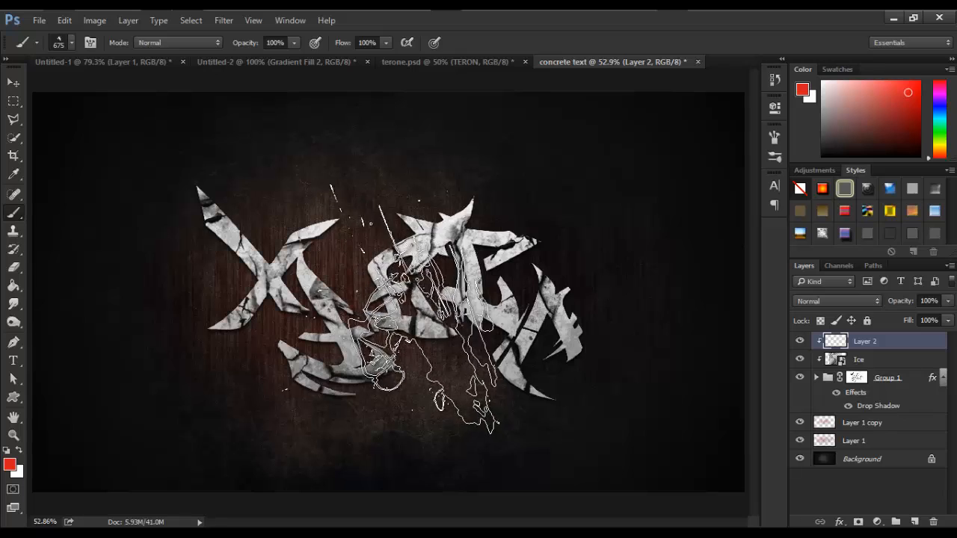
- Stamp red splatters on the lettering: one at 300 px on the lower tail at the end, one at 500 px over the star-shaped peak
key(bracketleft)
key(bracketleft)
key(bracketleft)
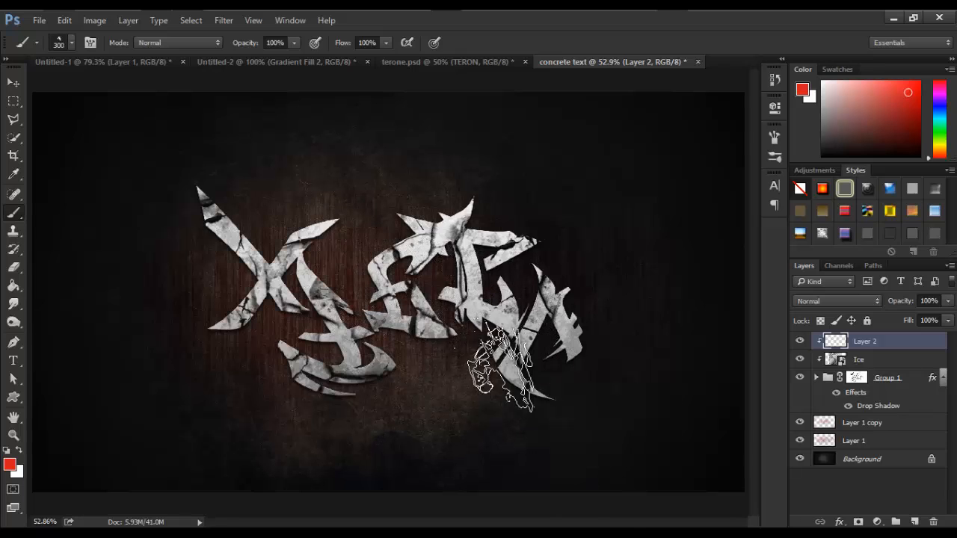
click(501, 366)
key(bracketright)
key(bracketright)
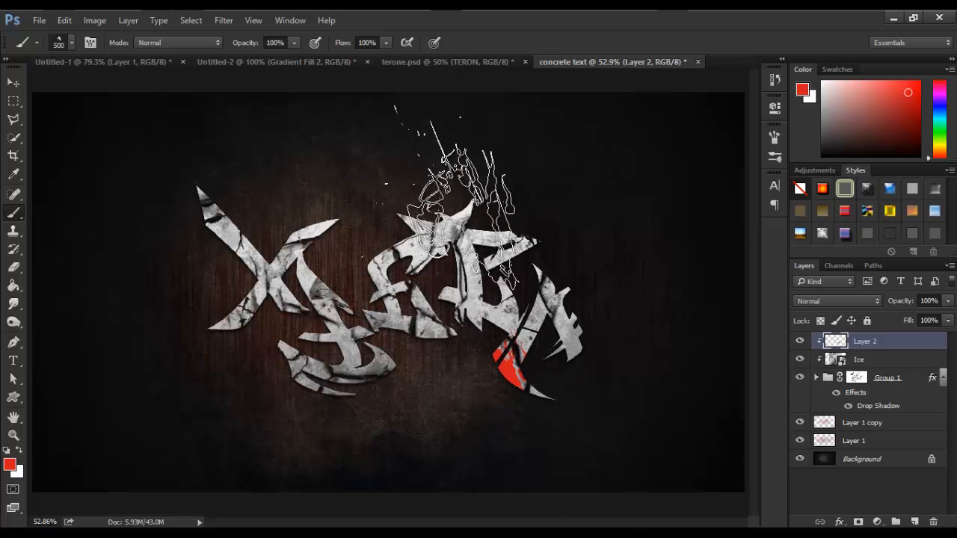
click(458, 201)
- Choose a different 675 px splatter brush and stamp red over the centre of the first letter
right_click(449, 204)
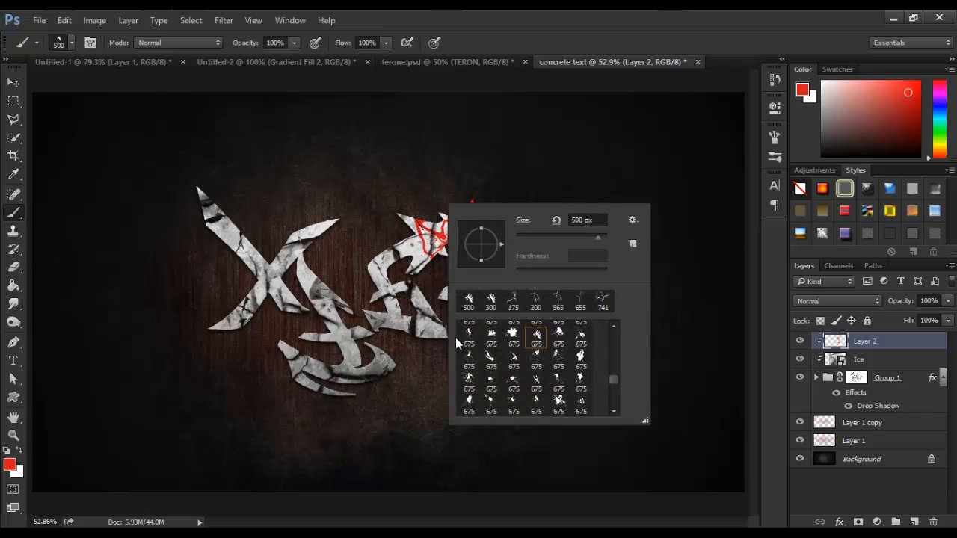
double_click(469, 361)
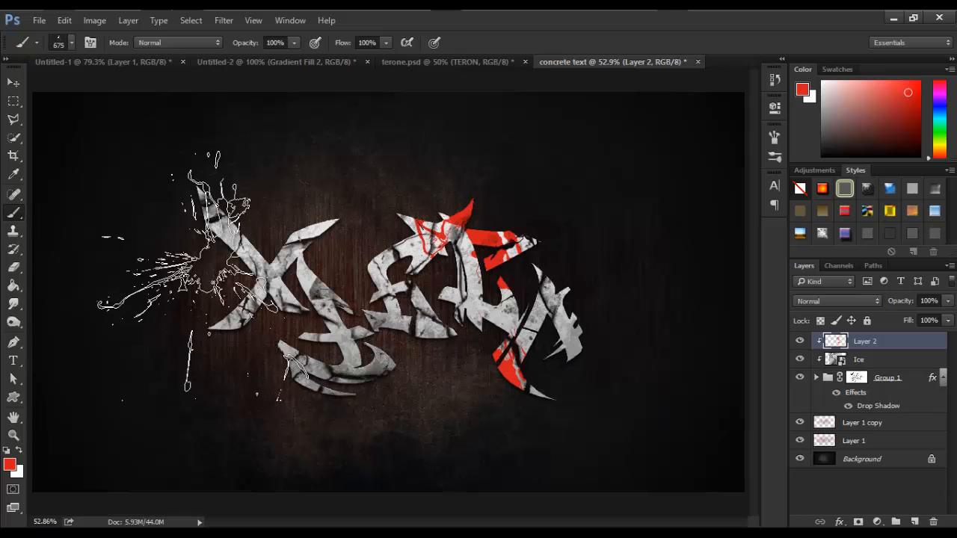
click(204, 278)
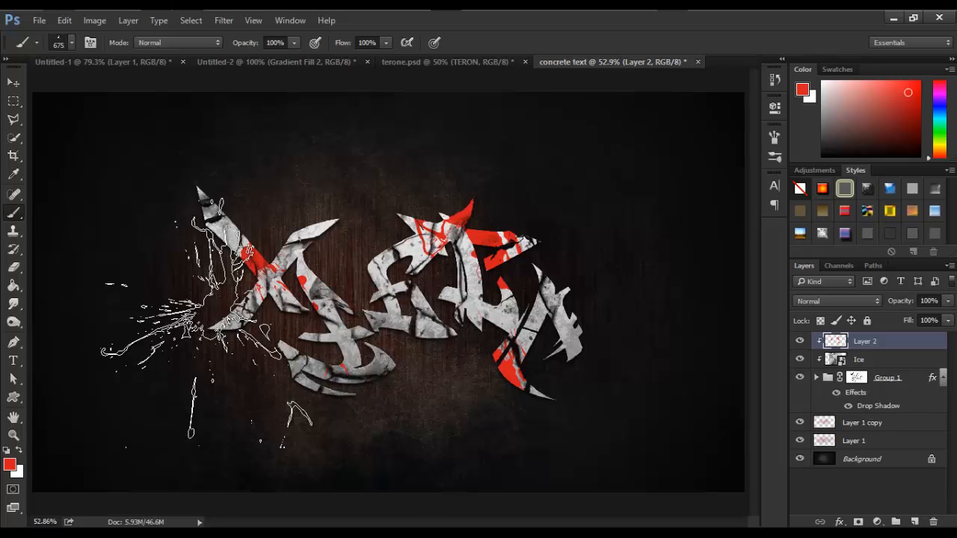
- Stamp more red splatters at 675 px with varied brushes on the first letter's upper tip, the lower curved strokes and the middle letters
right_click(206, 318)
double_click(323, 486)
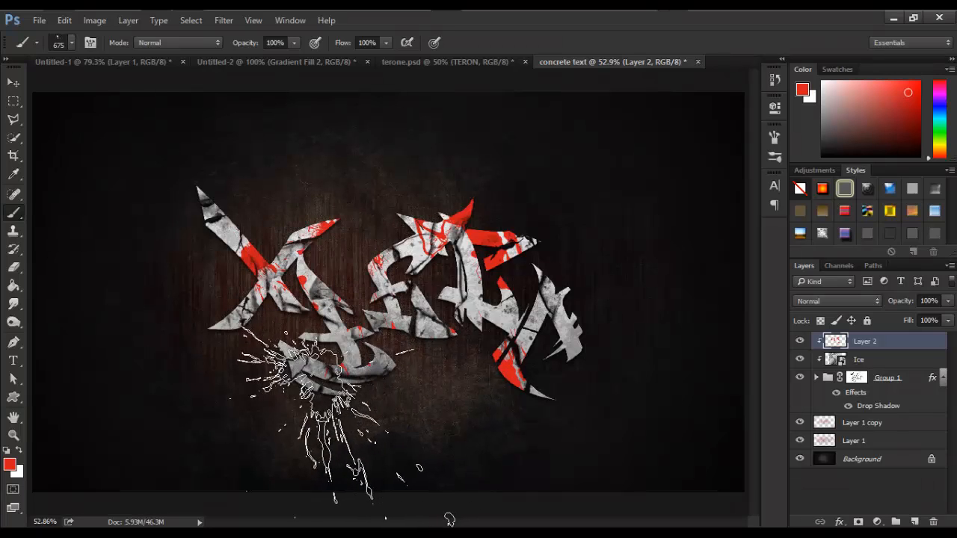
click(327, 413)
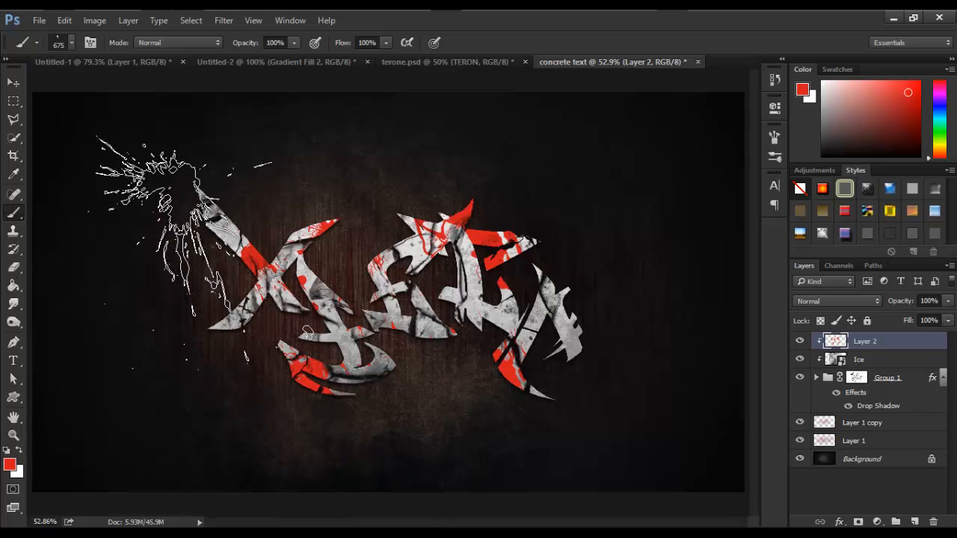
right_click(209, 244)
double_click(243, 402)
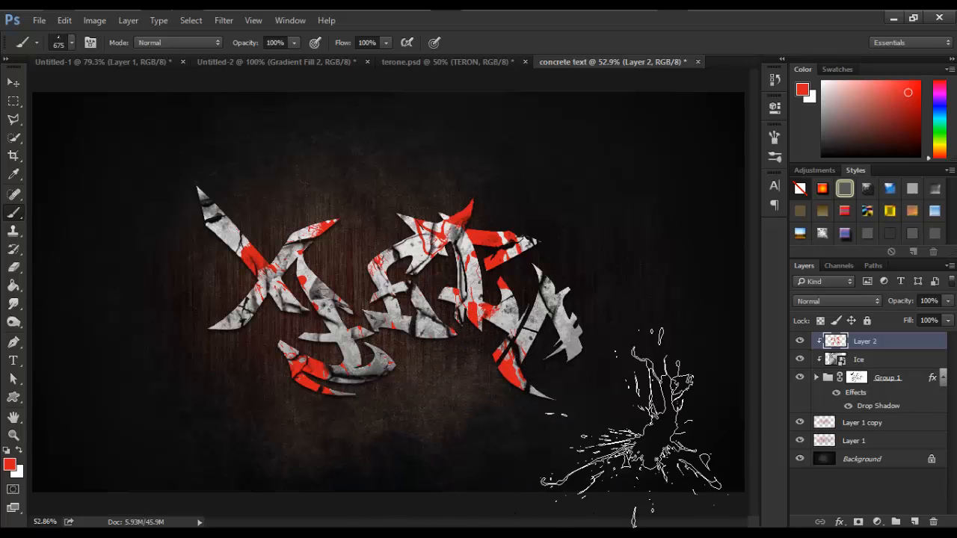
- Set the splatter layer's blend mode to Multiply and its fill to 54%
click(838, 298)
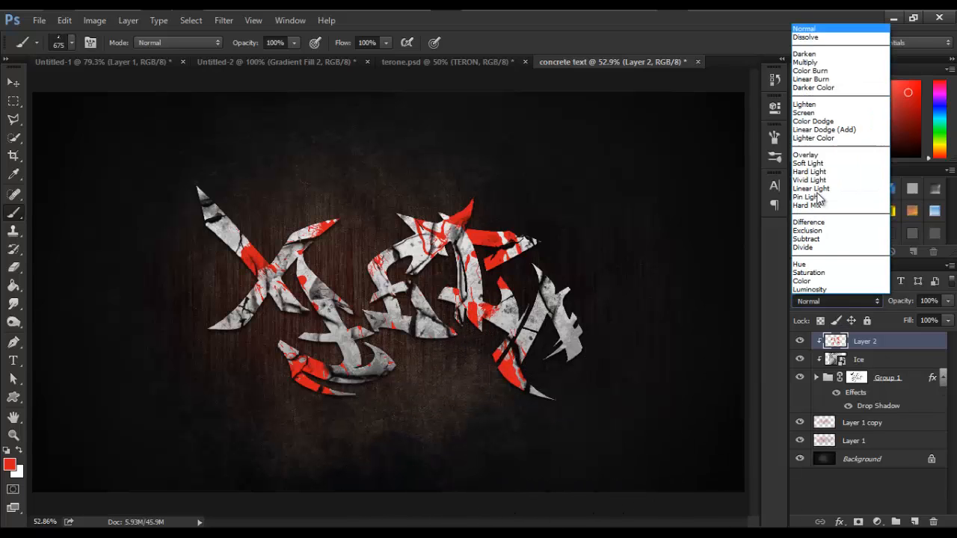
click(807, 62)
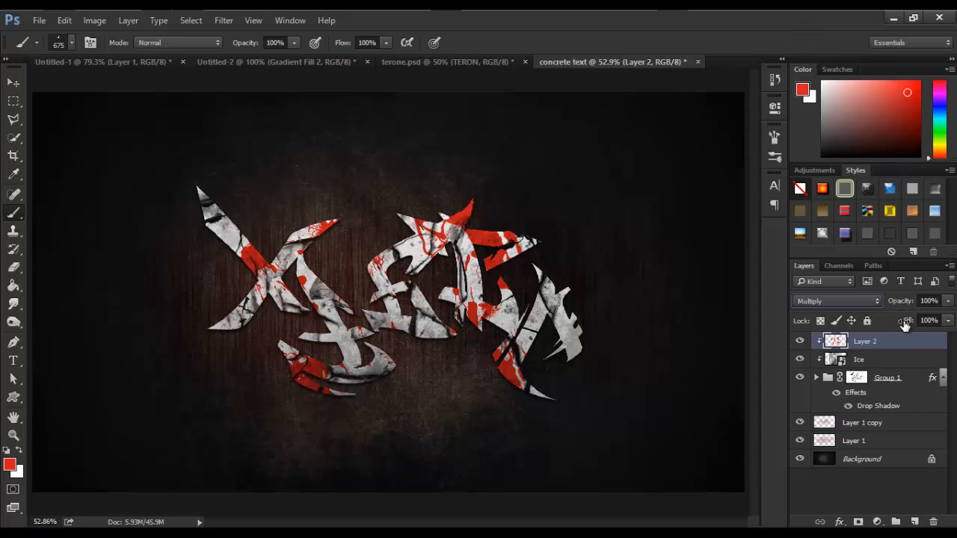
drag(906, 321, 880, 321)
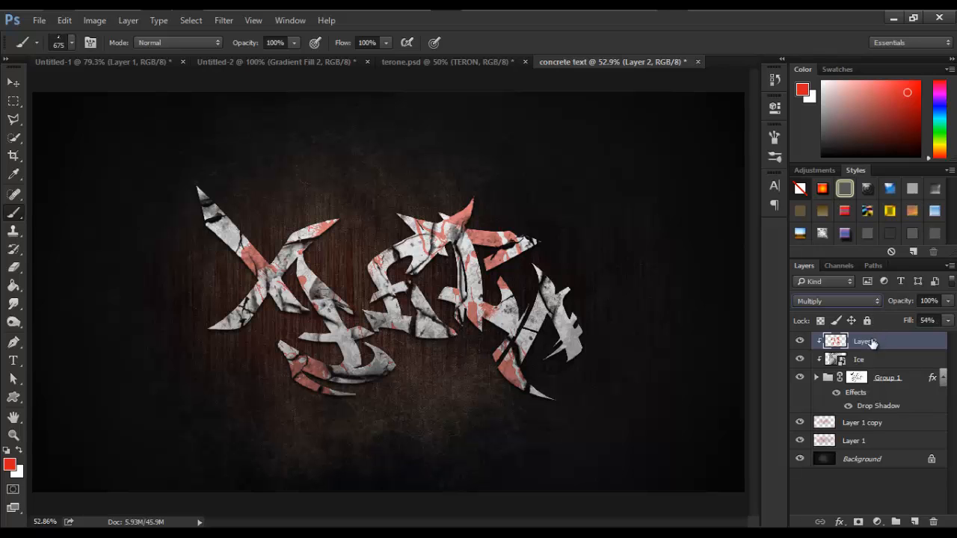
- Darken the splatter layer with a Brightness/Contrast adjustment of brightness -97
click(95, 18)
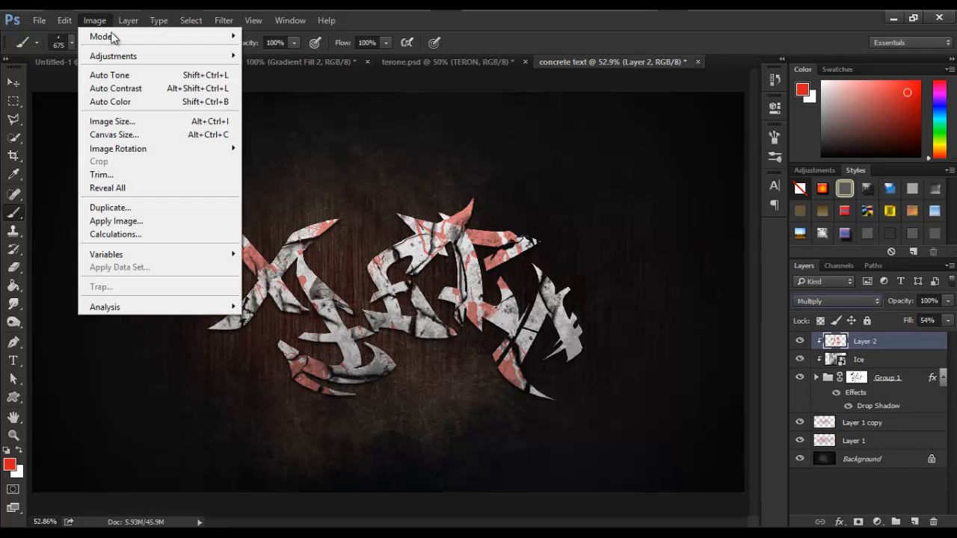
mouse_move(171, 56)
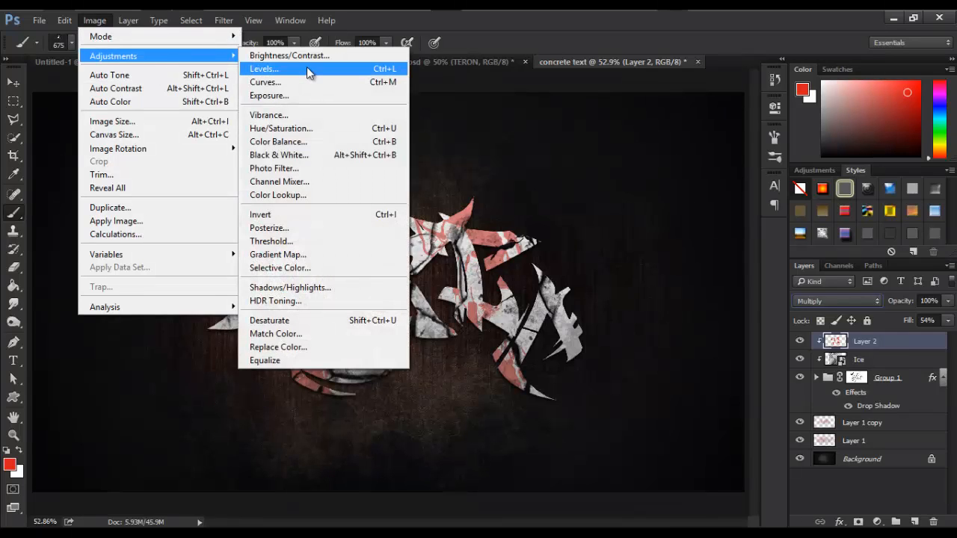
click(308, 54)
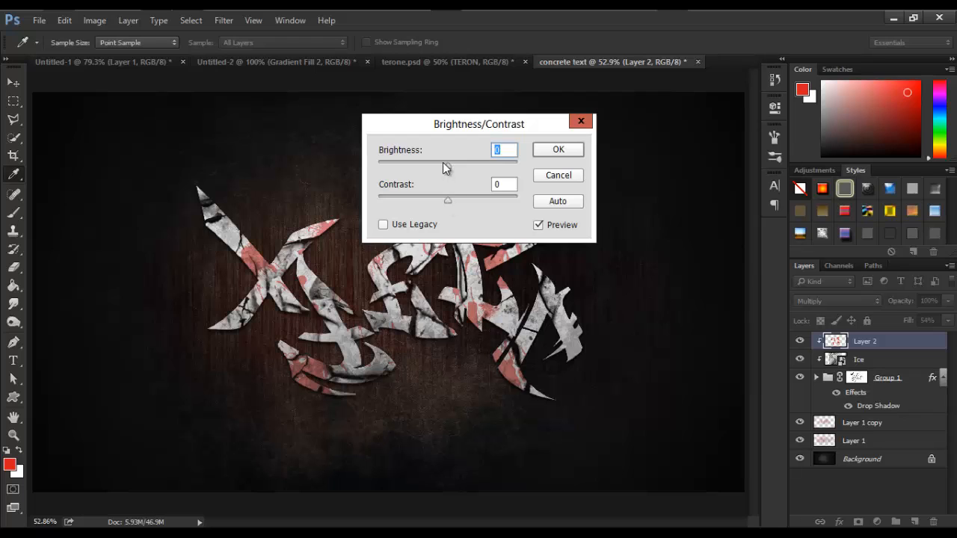
drag(416, 166, 403, 165)
click(558, 149)
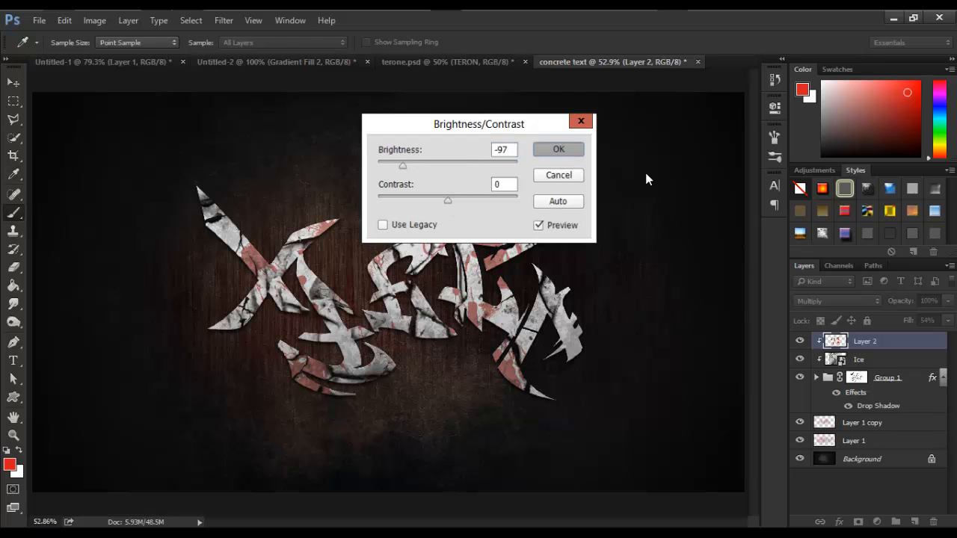
- Raise the splatter layer's fill to 79%, comparing the blood colour with the terone.psd document
drag(914, 326, 944, 327)
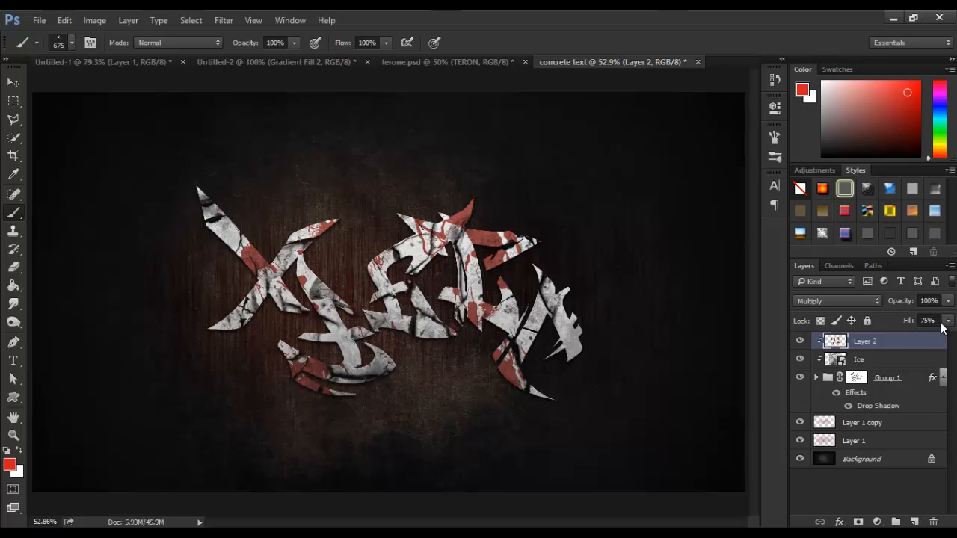
click(498, 61)
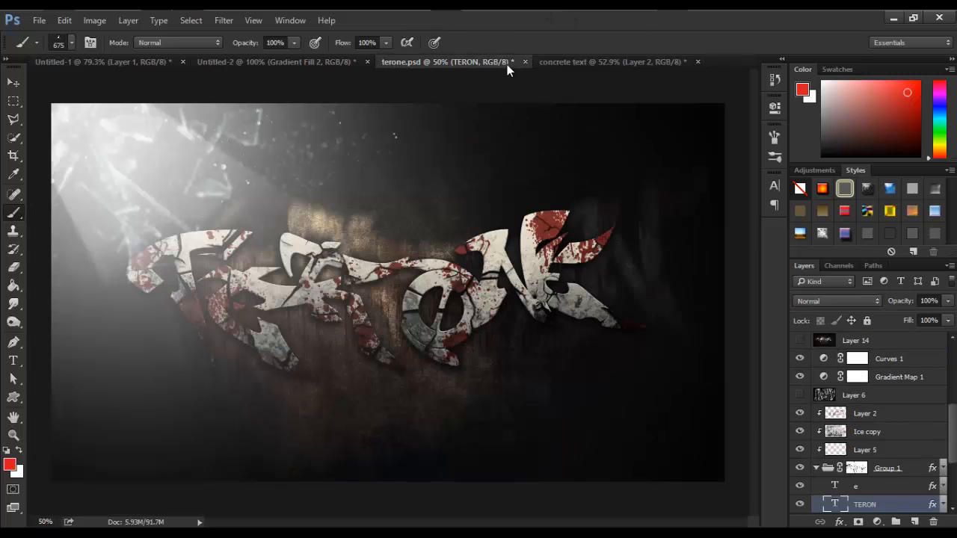
click(559, 64)
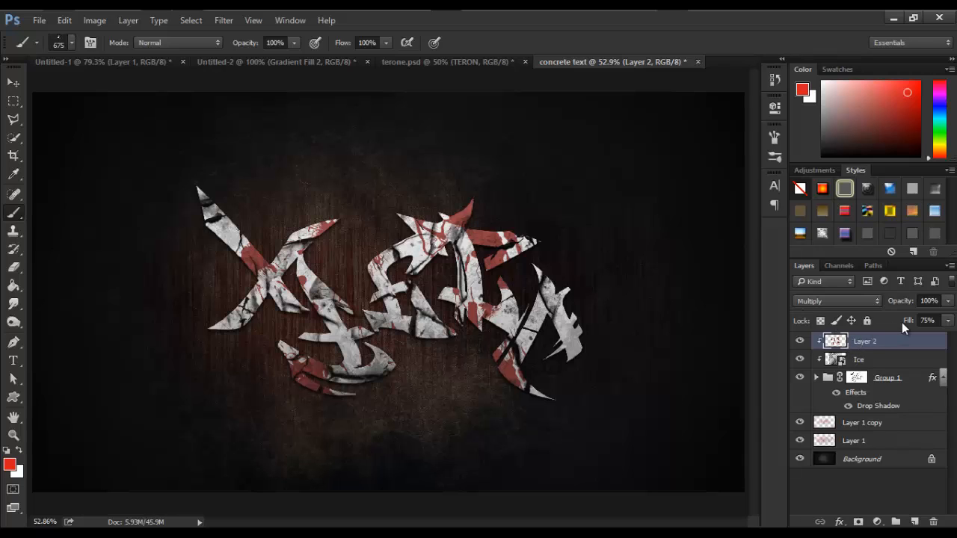
drag(903, 322, 911, 323)
- Choose another splatter brush, reduce it to 250 px and add small red stains to the second and last letters
right_click(543, 348)
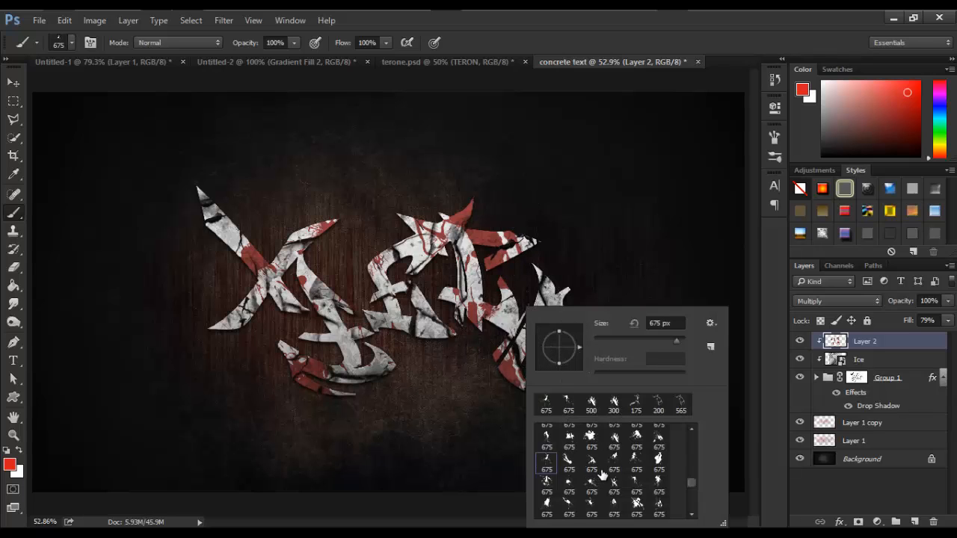
double_click(635, 463)
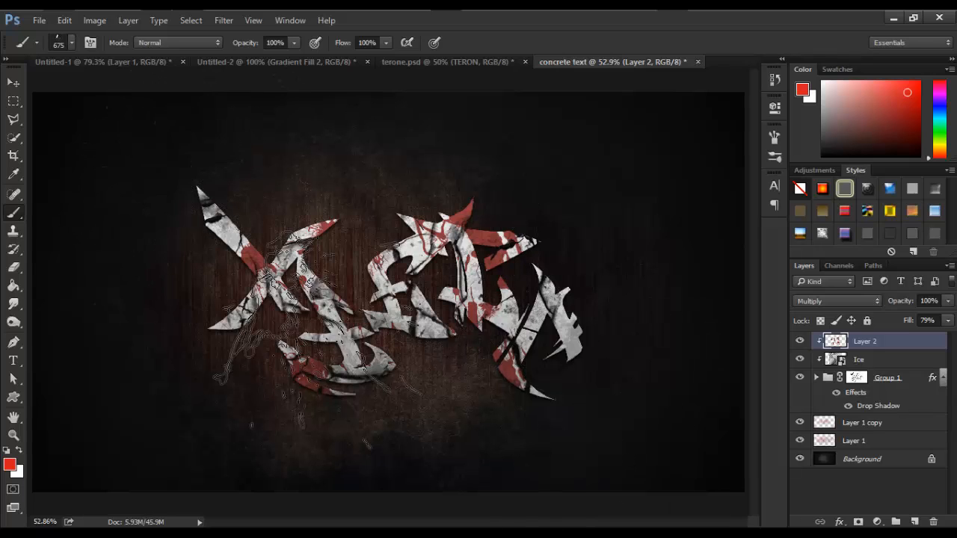
key(bracketleft)
key(bracketleft)
key(bracketleft)
key(bracketleft)
key(bracketleft)
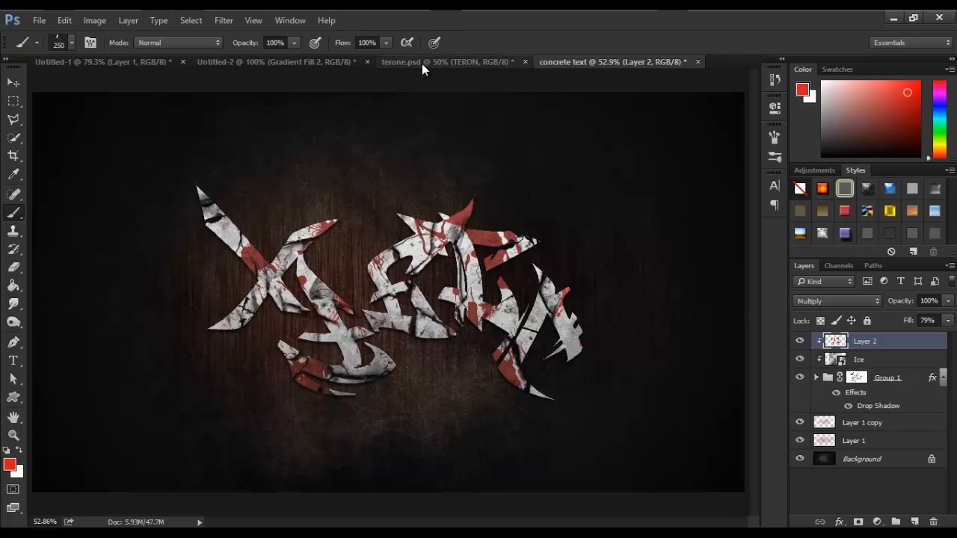
- Duplicate Layer 1 copy and move the duplicate into the clipped stack between Layer 2 and the Ice texture
click(859, 441)
click(860, 425)
key(ctrl+j)
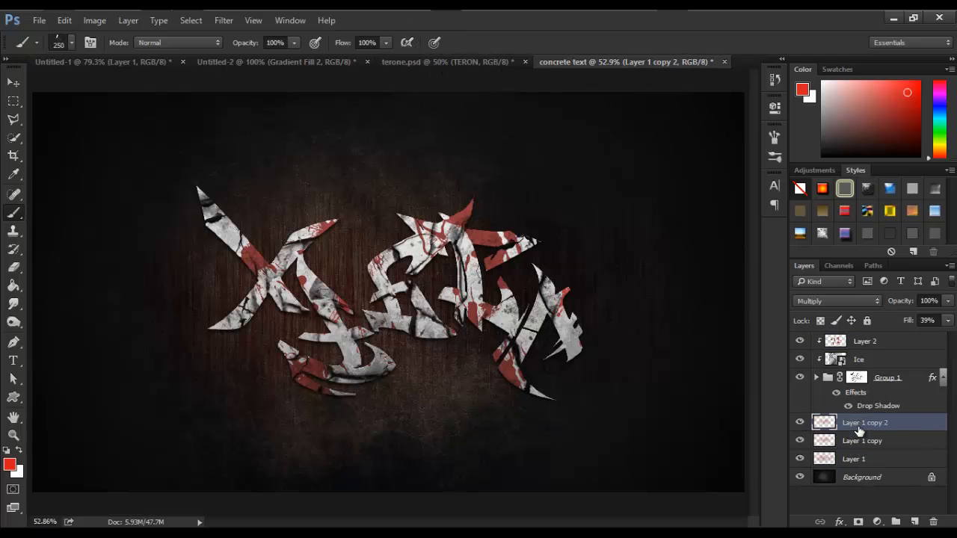
drag(861, 422, 864, 352)
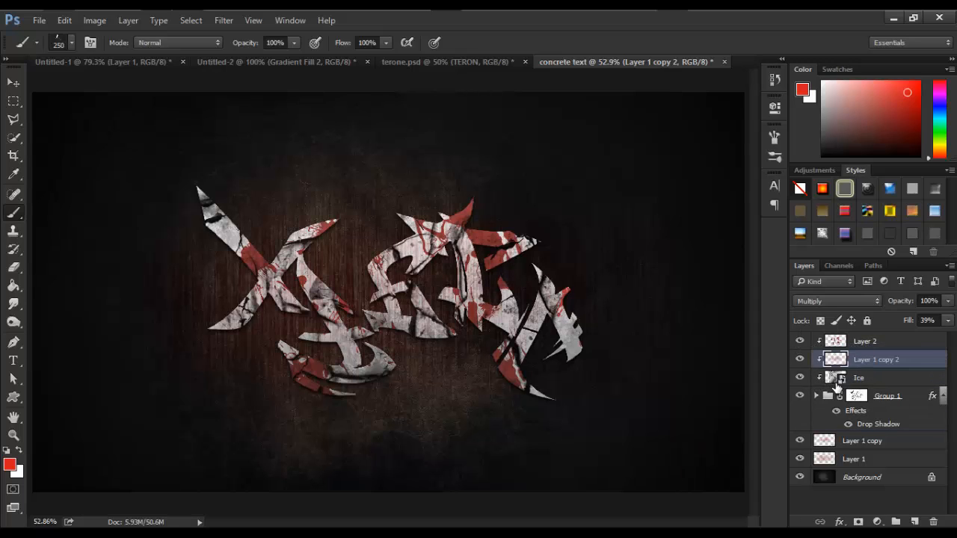
- Set the duplicated stain layer's fill to 10% and toggle its visibility to compare the effect
drag(907, 322, 888, 321)
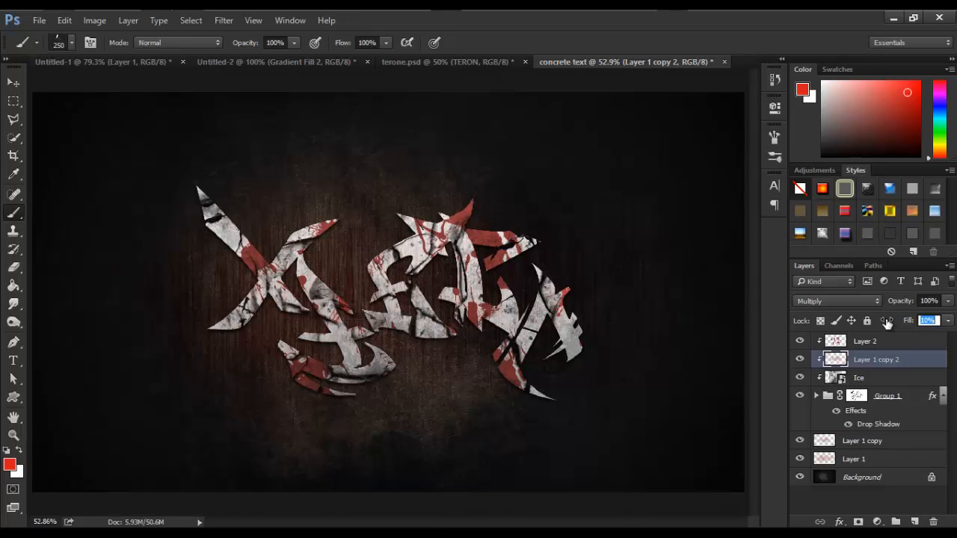
click(801, 360)
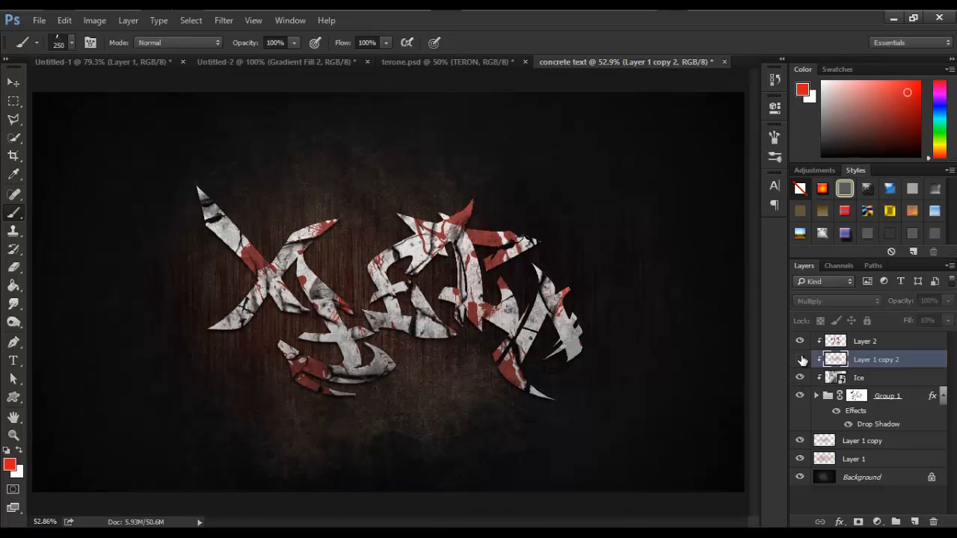
click(800, 359)
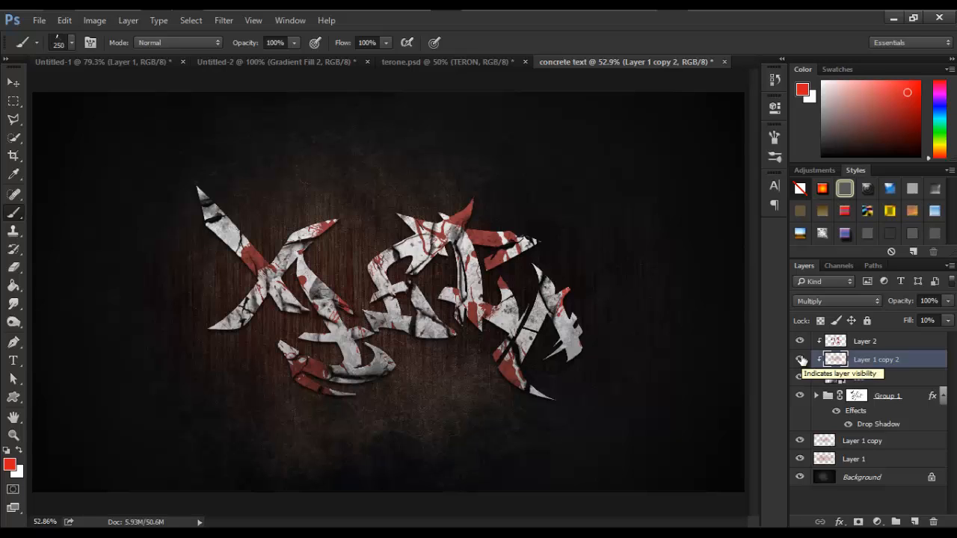
- Add a gradient fill layer above Layer 2 with the radial style and reversed direction
click(851, 343)
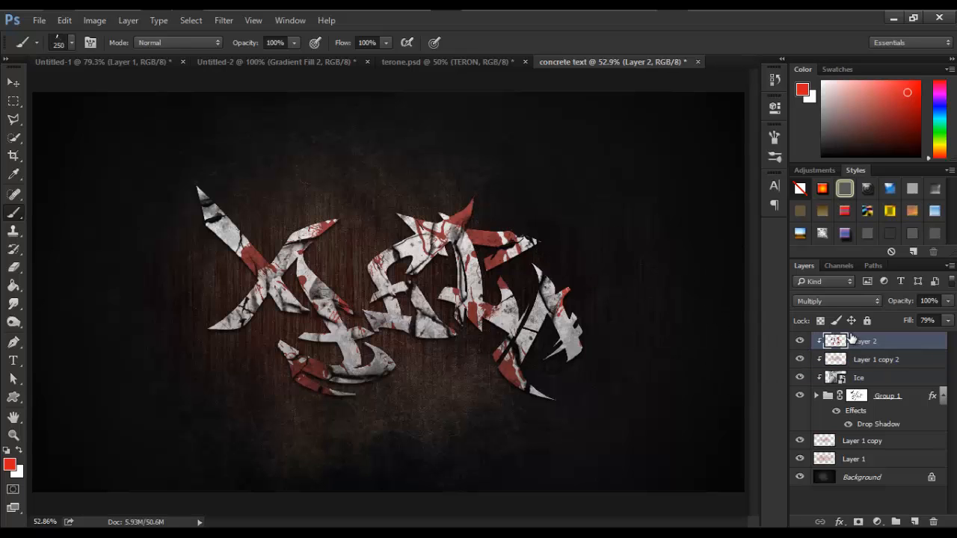
click(830, 170)
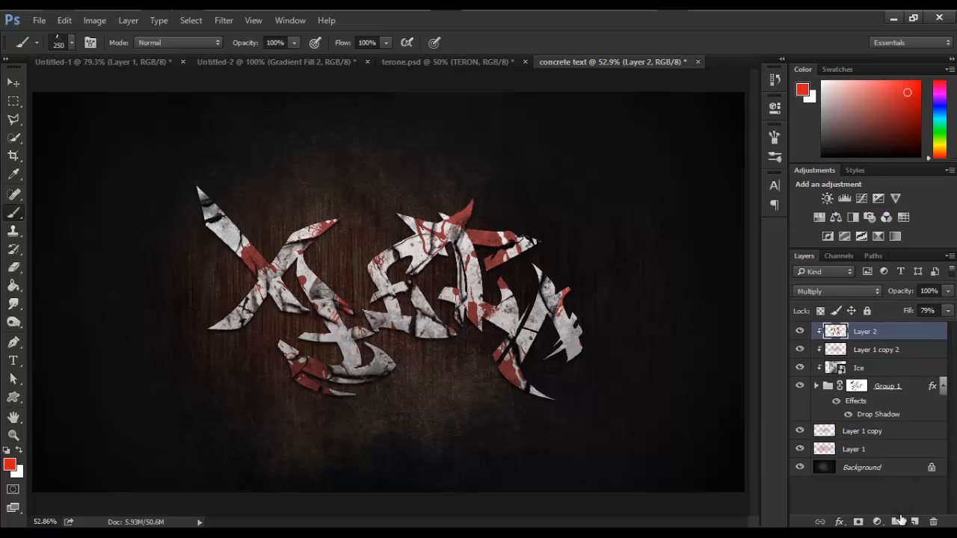
click(877, 521)
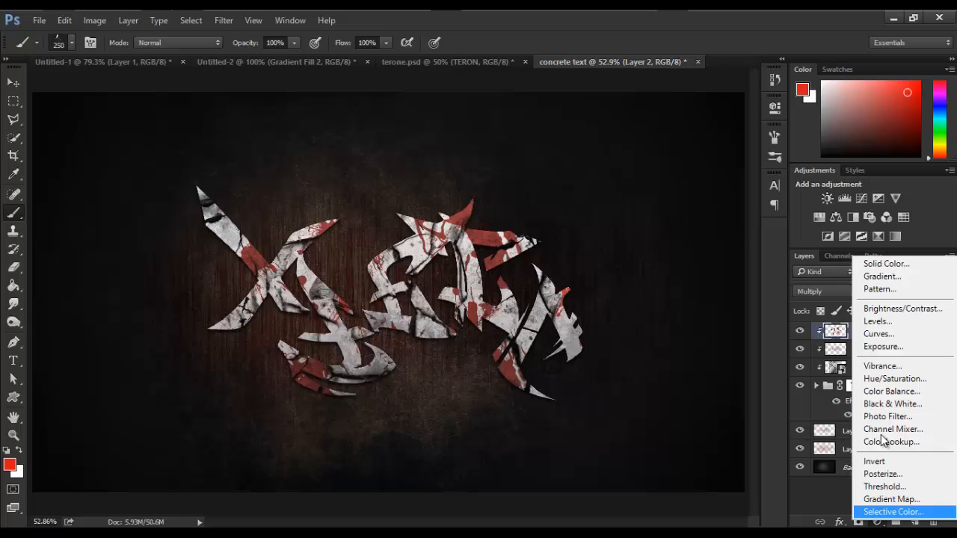
click(880, 276)
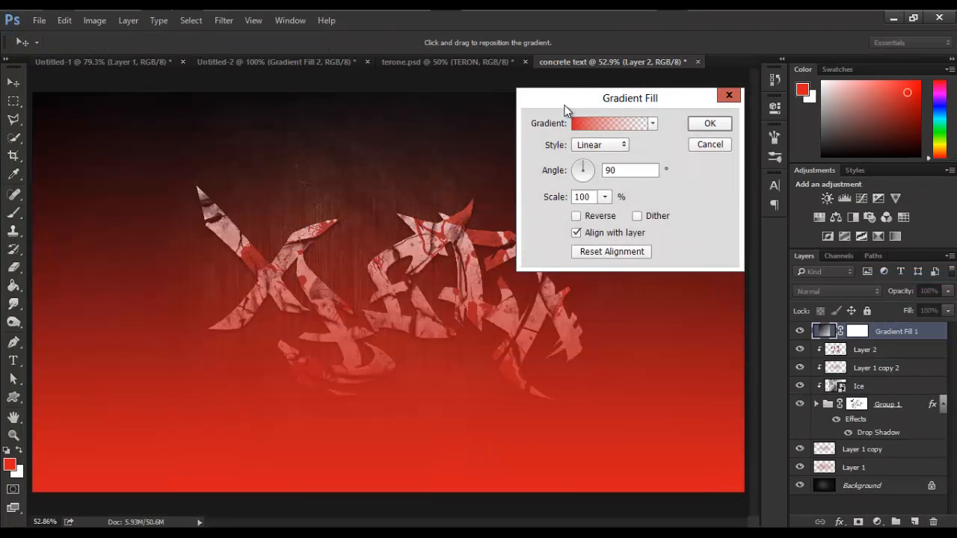
click(584, 145)
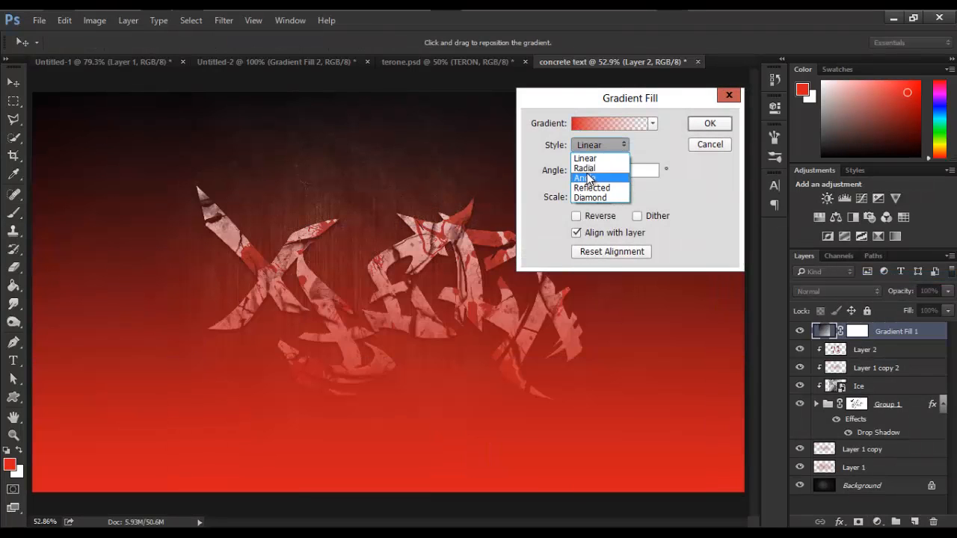
click(584, 169)
click(576, 218)
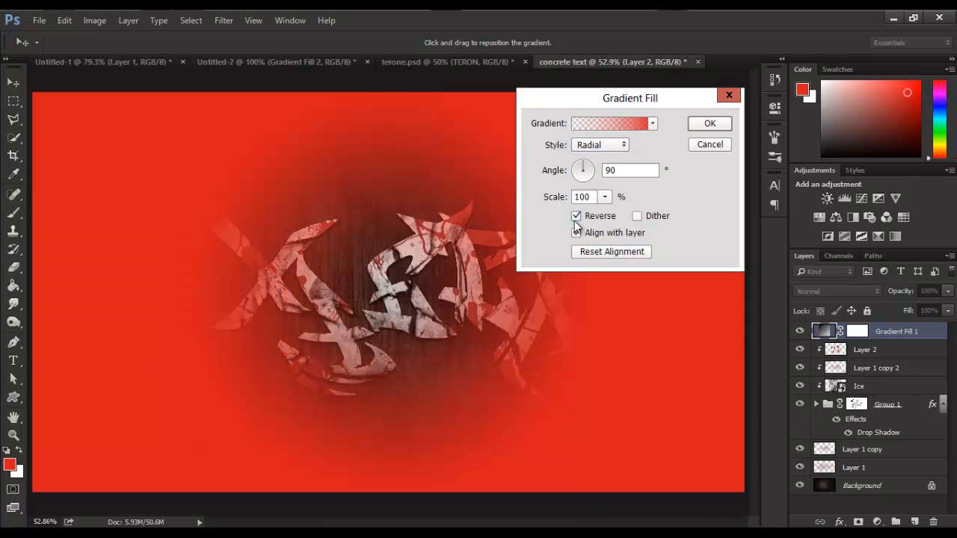
- Set the gradient fill's angle to 37.41° and its scale to 357%
drag(590, 175, 596, 157)
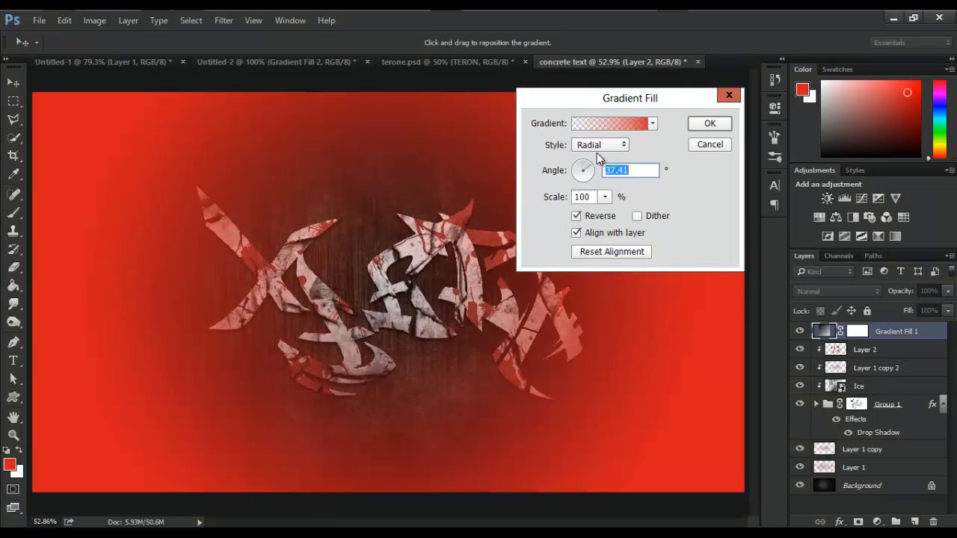
click(597, 152)
click(596, 146)
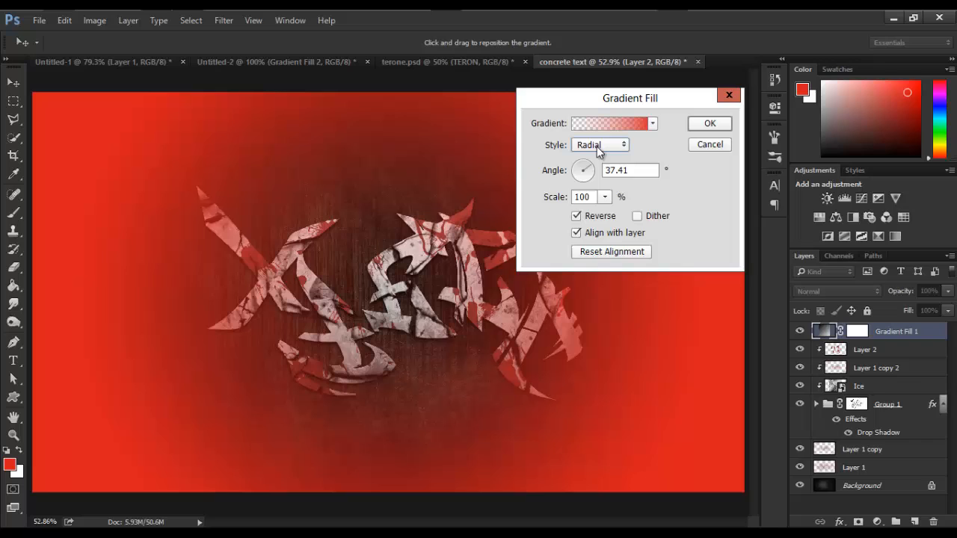
click(604, 196)
click(605, 197)
click(606, 199)
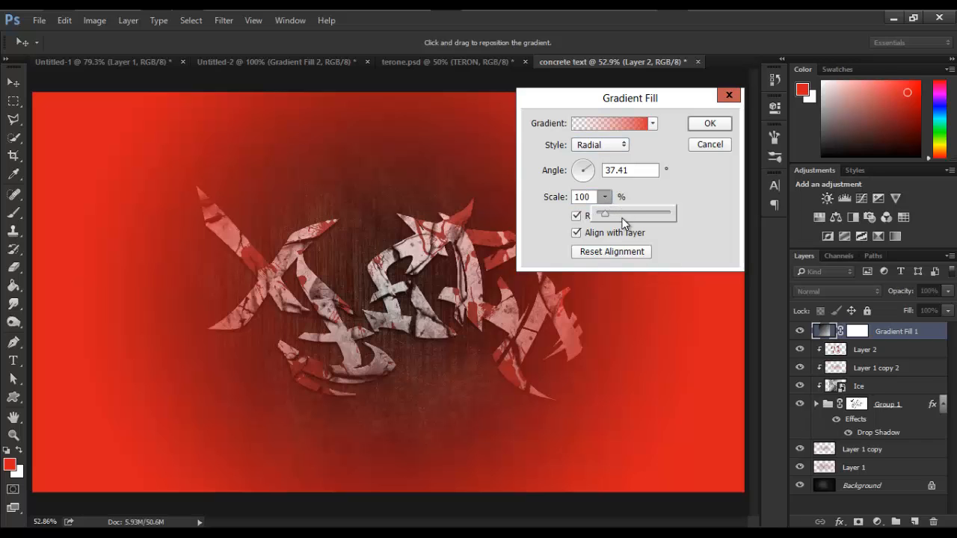
drag(622, 221, 624, 222)
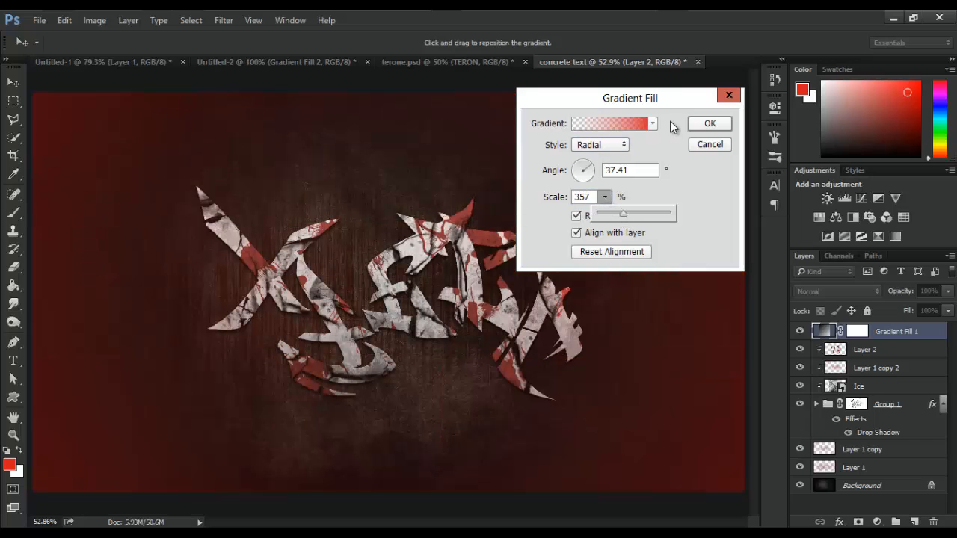
- Recolour the fill's gradient with a #151515 start stop and a #ffffff end stop, and apply the gradient fill
click(619, 123)
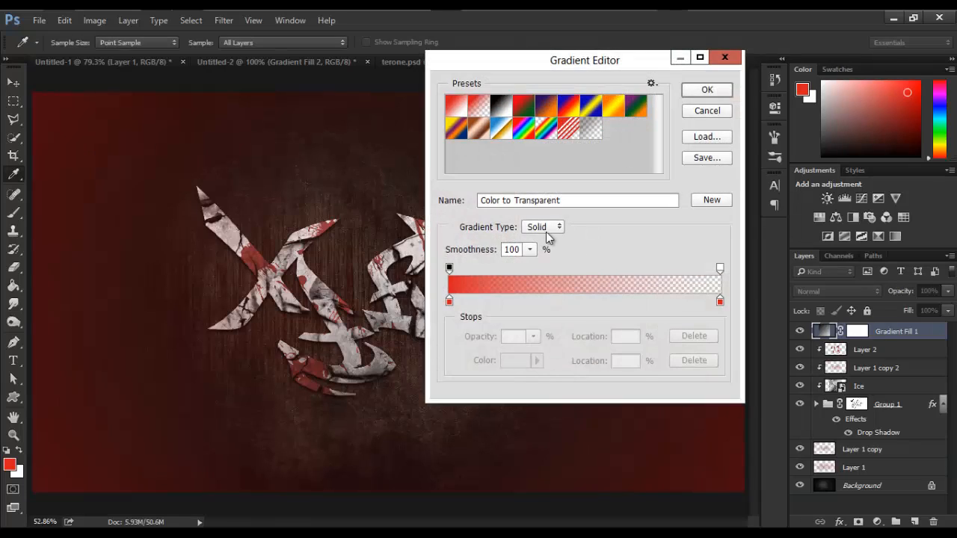
click(448, 302)
double_click(448, 302)
click(459, 404)
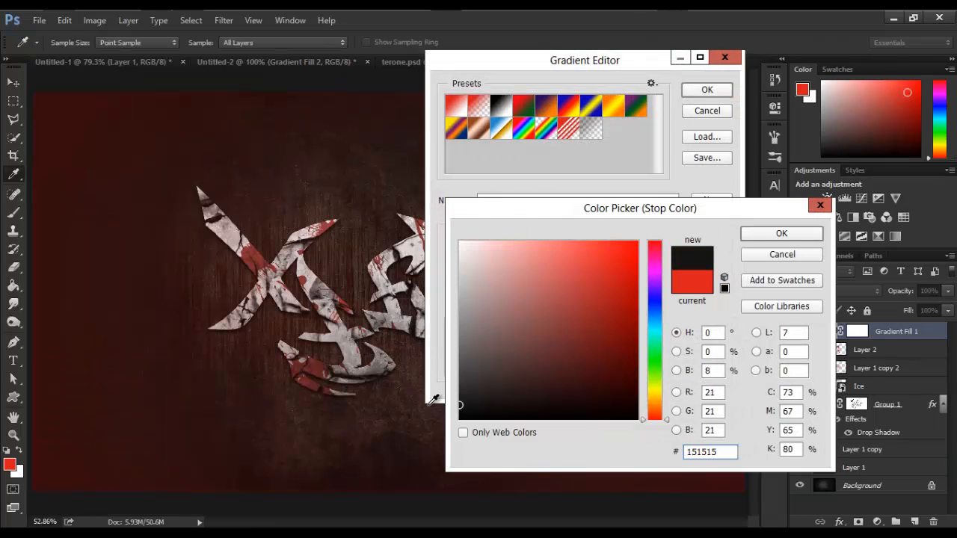
key(Return)
double_click(718, 299)
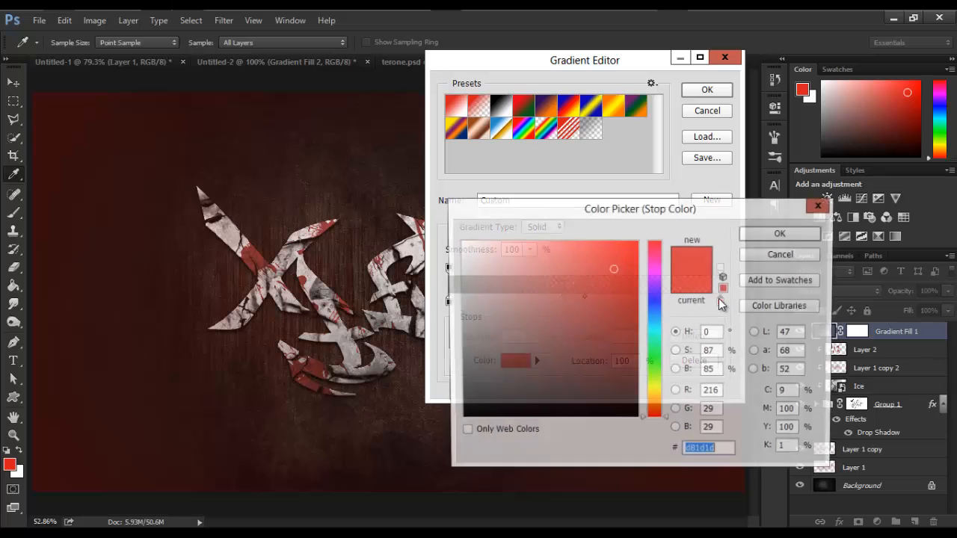
drag(502, 296, 459, 242)
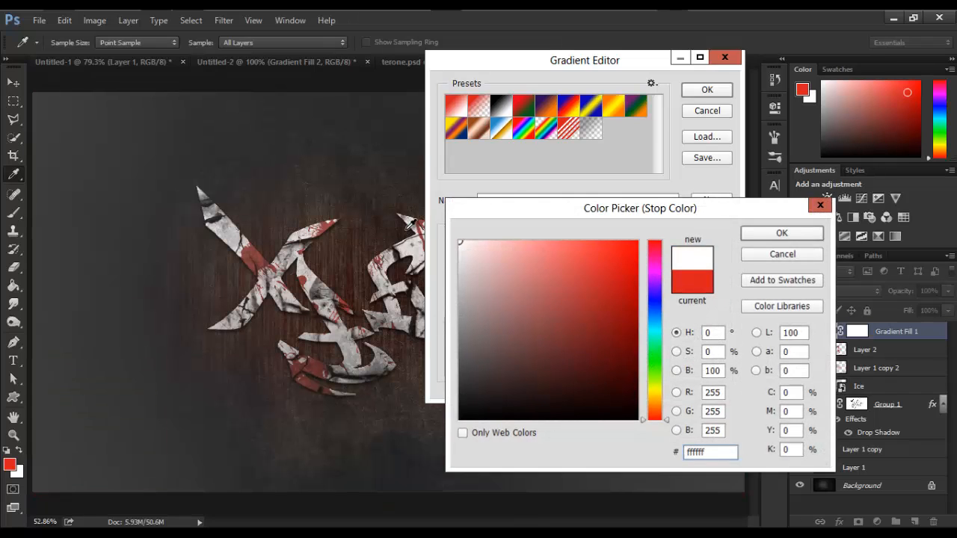
key(Return)
click(707, 90)
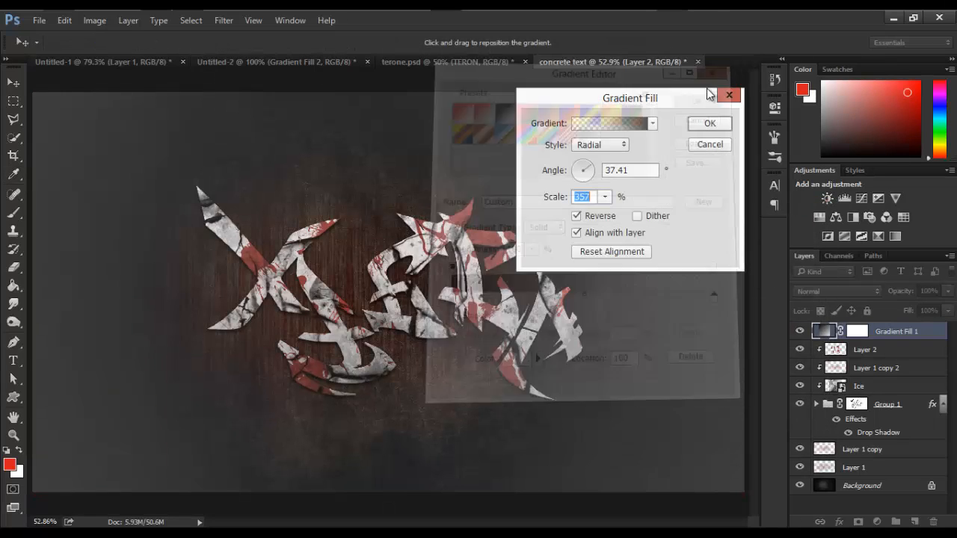
click(696, 129)
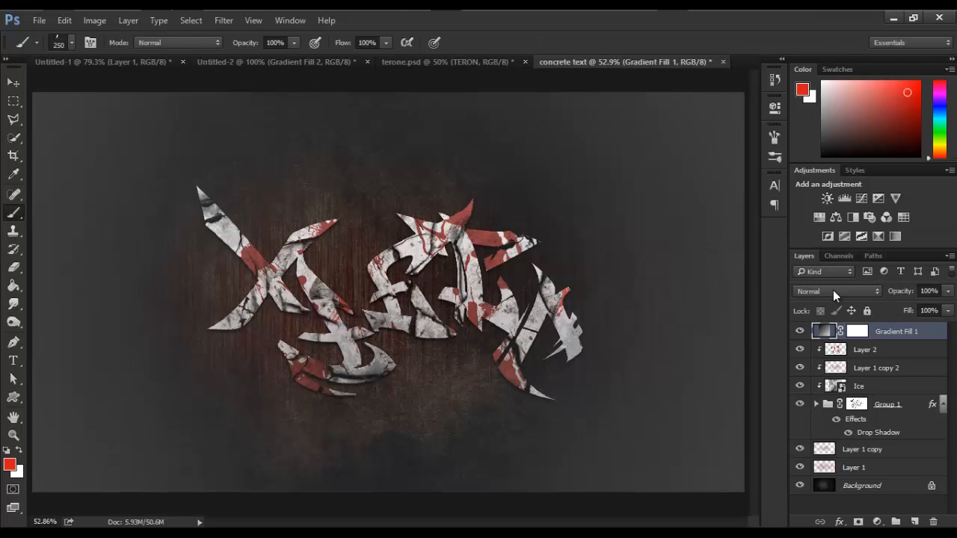
- Set the gradient fill layer's blend mode to Overlay and toggle its visibility to compare the effect
click(834, 290)
click(815, 145)
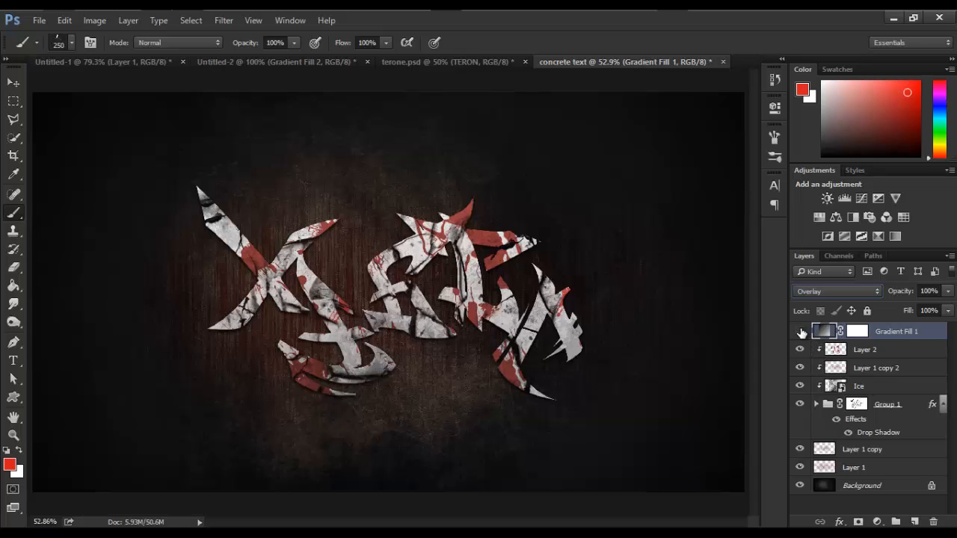
click(801, 332)
click(800, 332)
- Add a Gradient Map adjustment layer above the gradient fill using the Violet, Orange preset
click(897, 239)
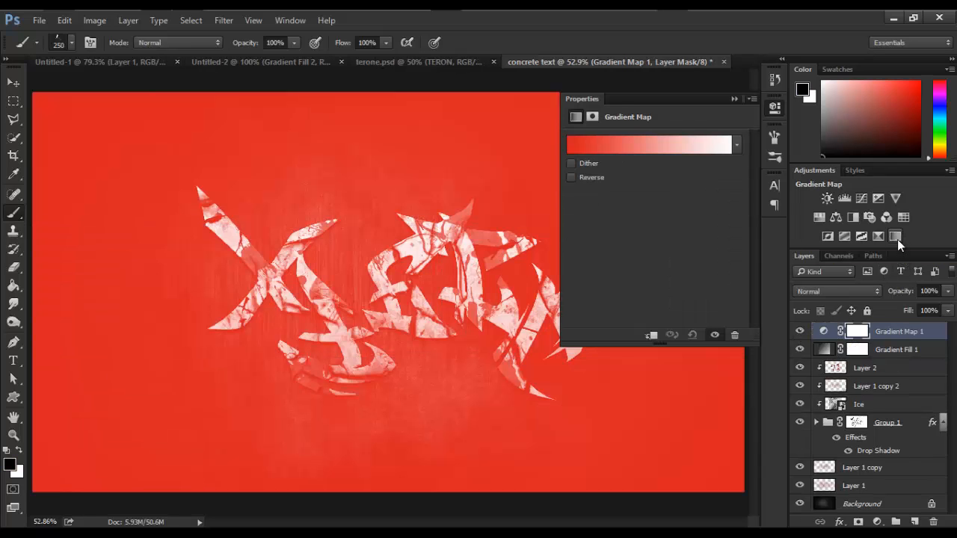
click(603, 152)
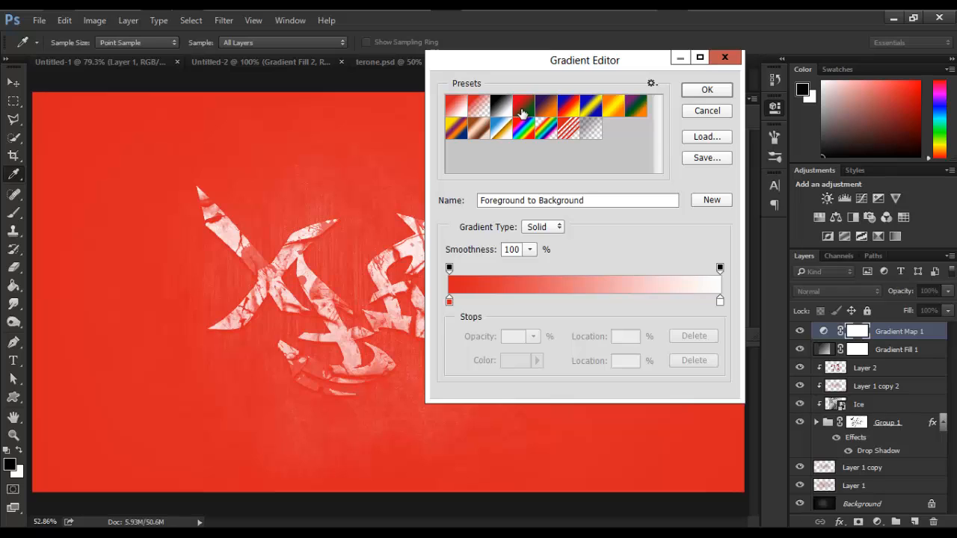
click(539, 114)
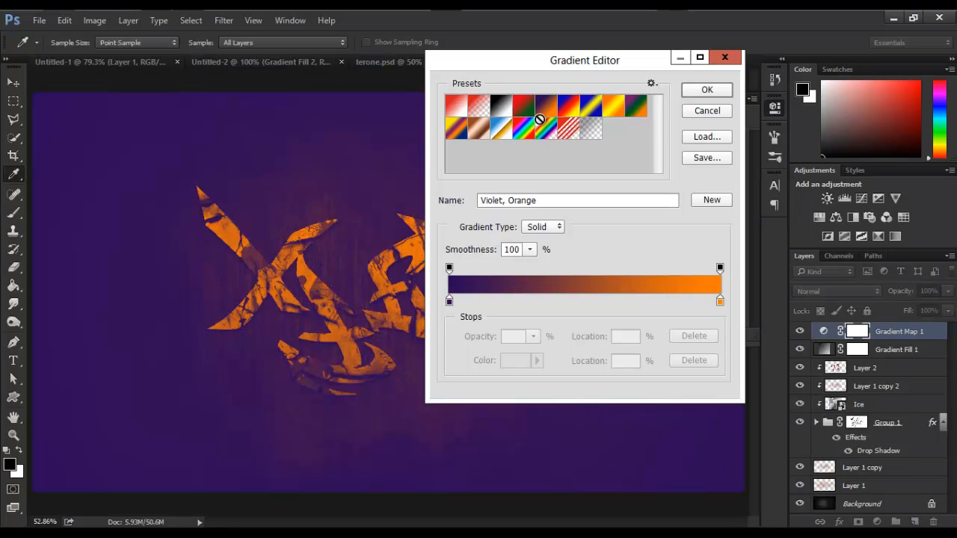
click(695, 93)
- Blend the gradient map with Multiply at 10% opacity and toggle its visibility to compare the effect
click(823, 290)
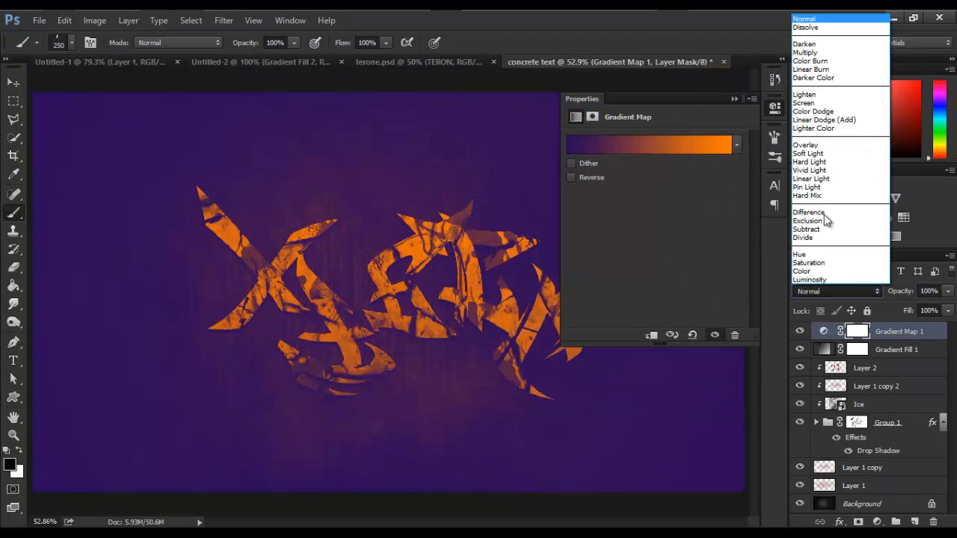
click(827, 52)
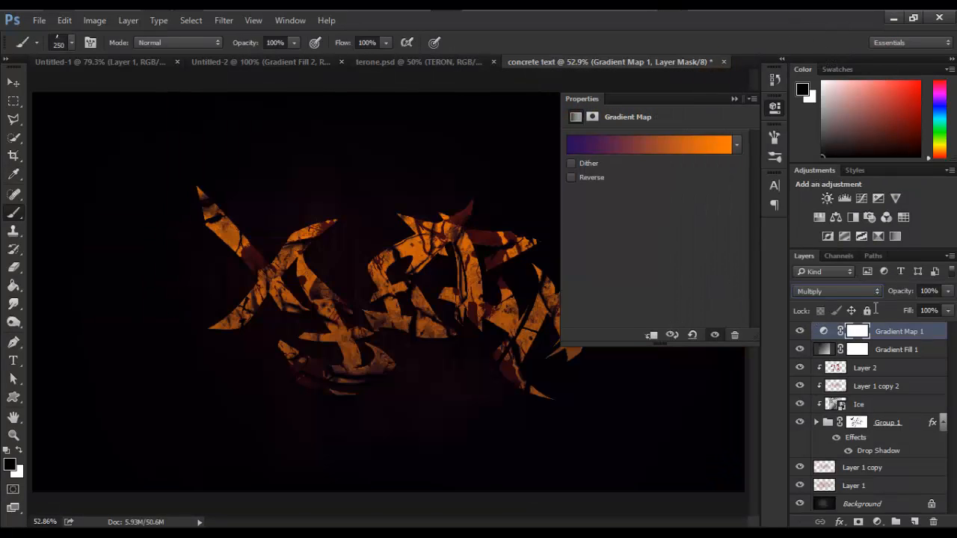
click(925, 312)
click(927, 291)
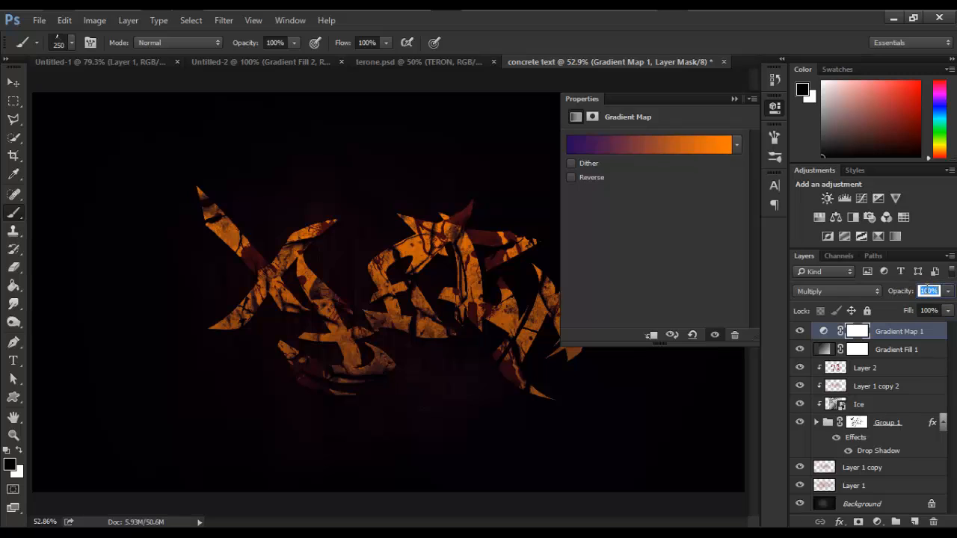
text(10)
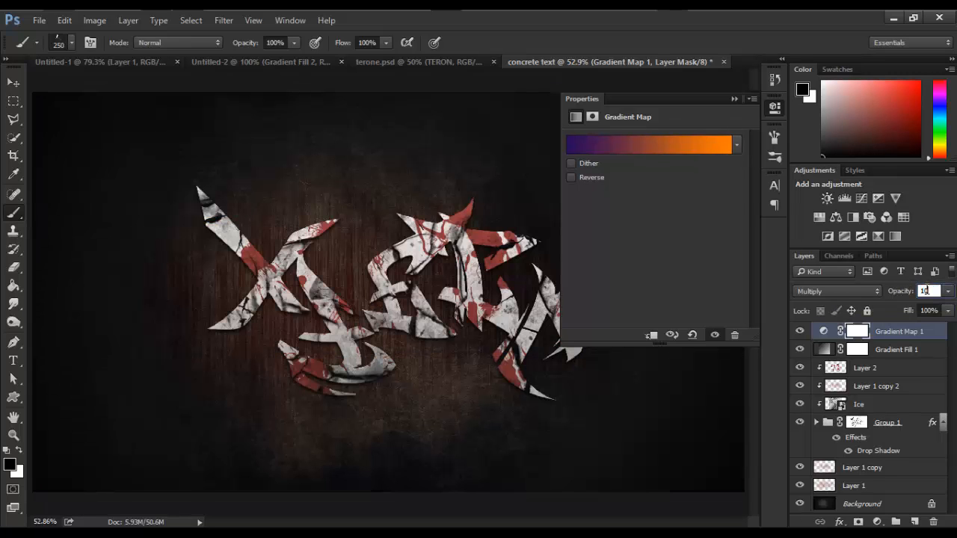
click(918, 334)
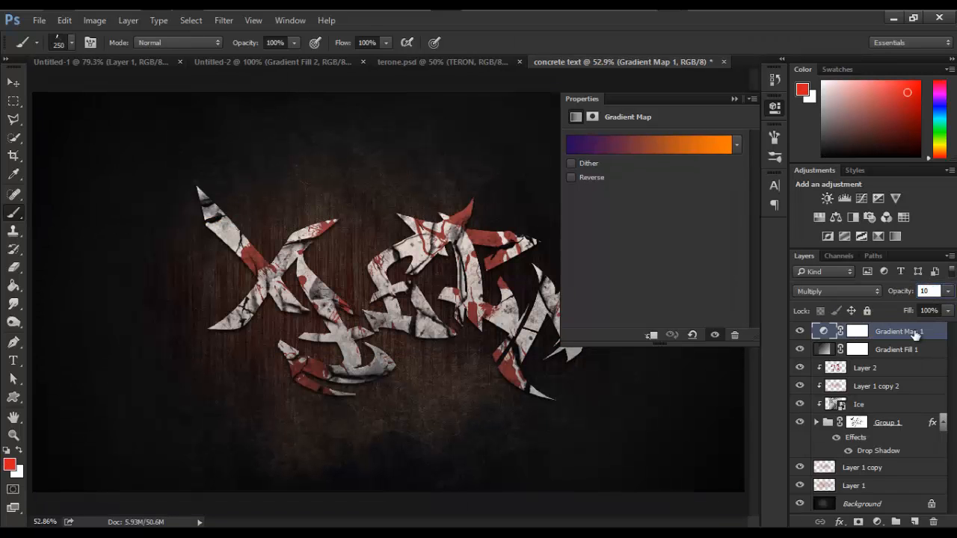
click(800, 335)
click(799, 335)
click(733, 99)
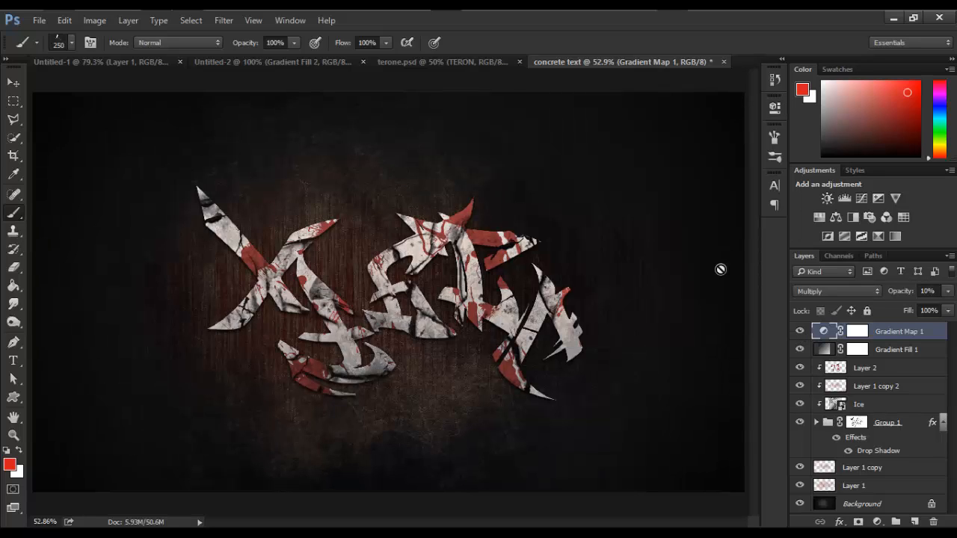
- Add a Curves adjustment layer with a gentle S-shaped RGB curve, and compare the image with the gradient map and curves toggled
click(860, 199)
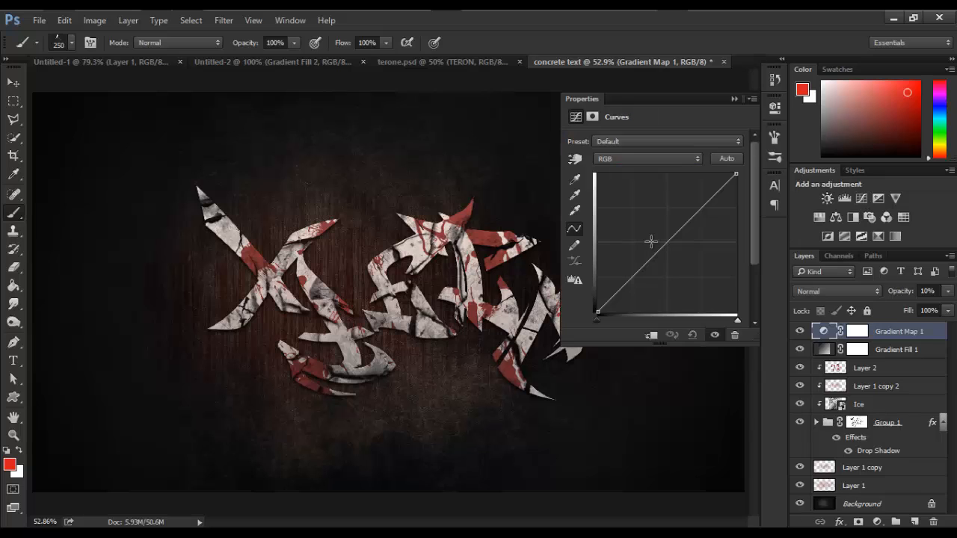
click(697, 204)
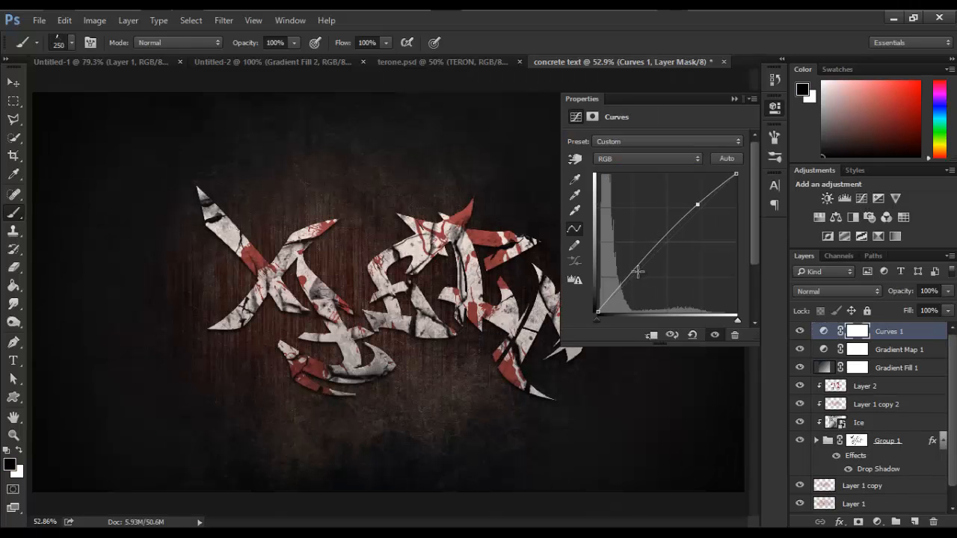
drag(633, 272, 636, 280)
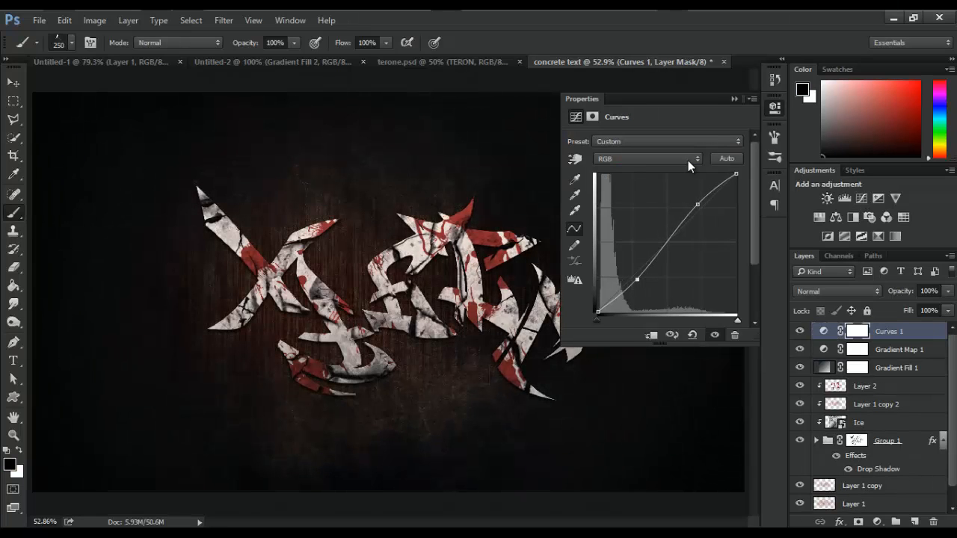
click(734, 98)
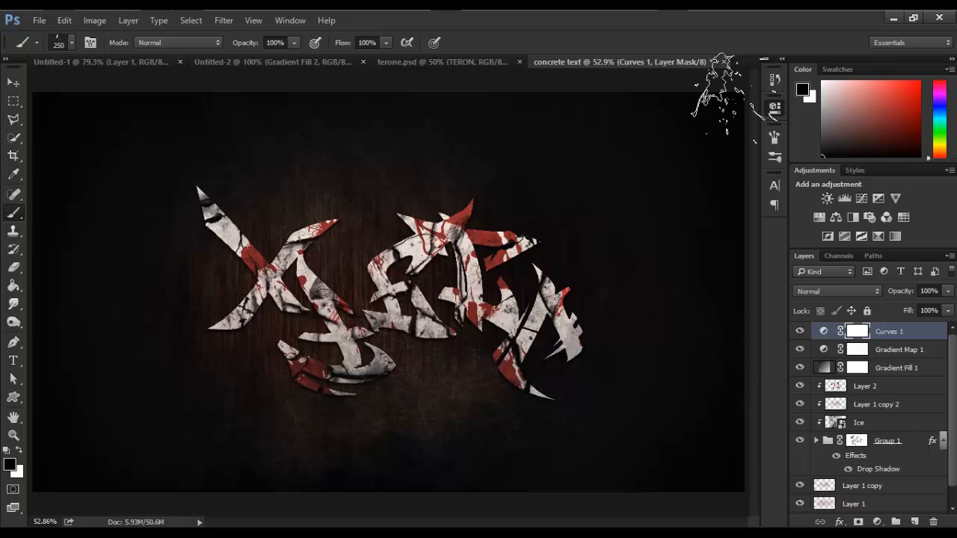
click(799, 350)
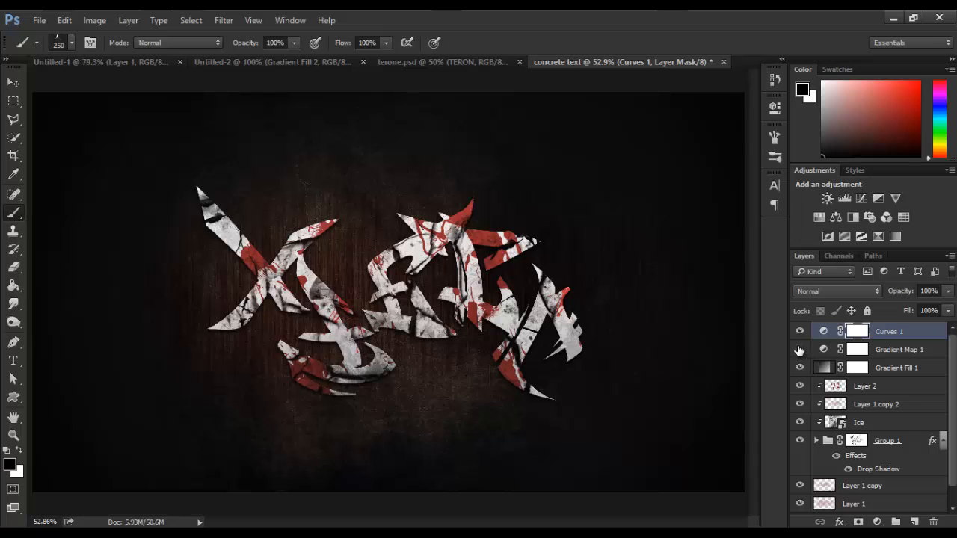
click(799, 350)
click(799, 331)
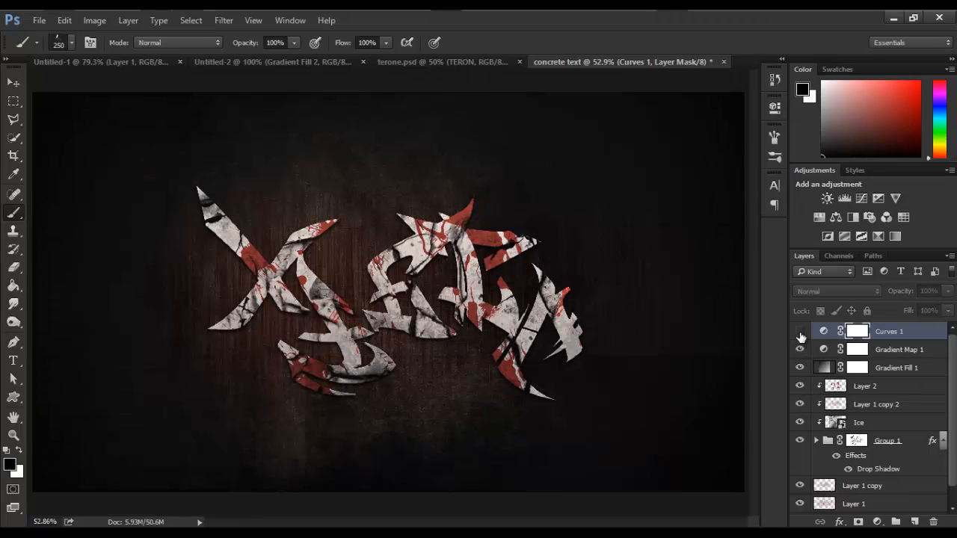
click(799, 332)
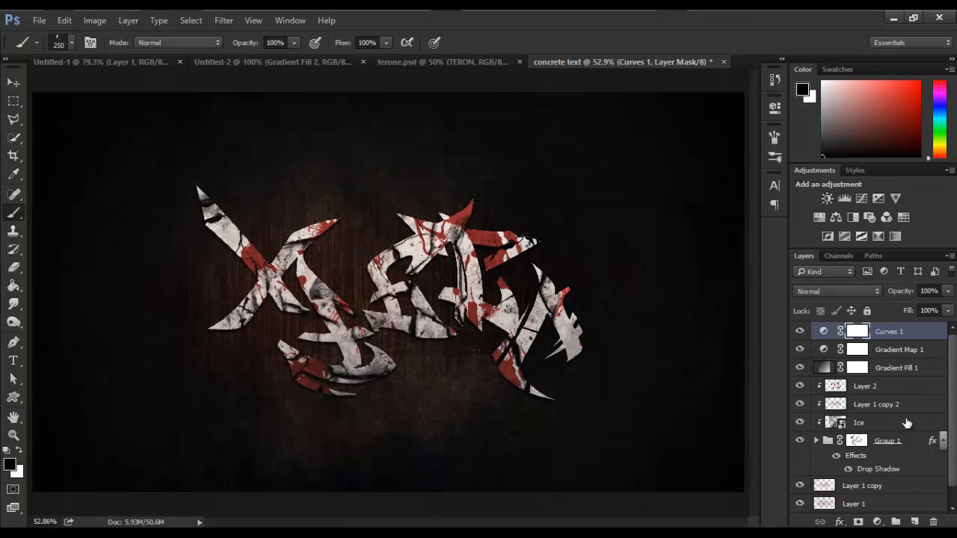
- Add a new layer above the Curves 1 adjustment and choose a soft round brush enlarged to 1600 px
click(913, 521)
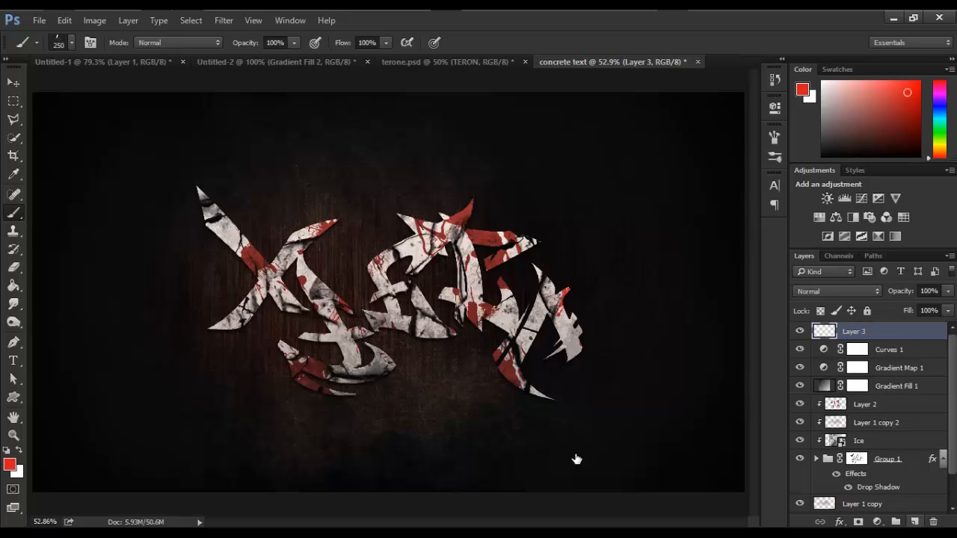
right_click(362, 342)
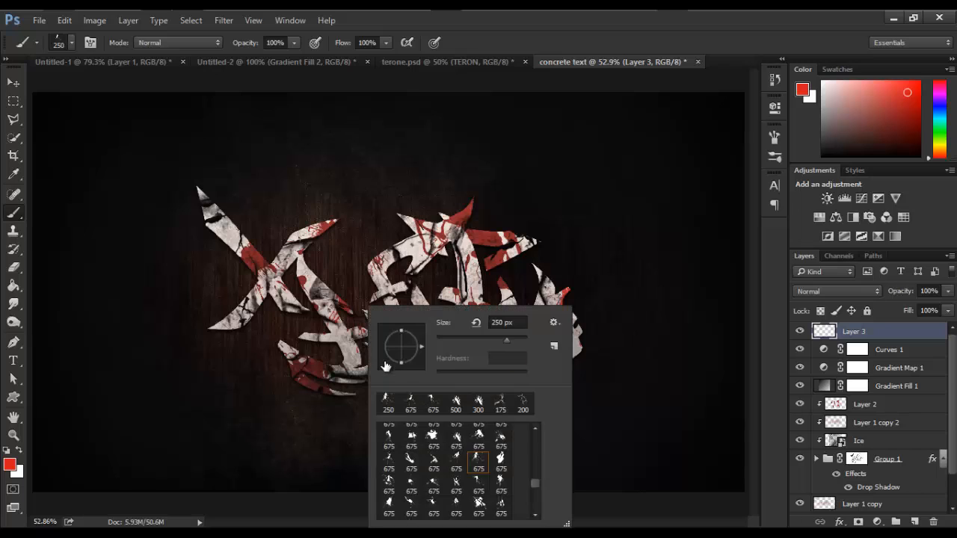
scroll(432, 450, up, 5)
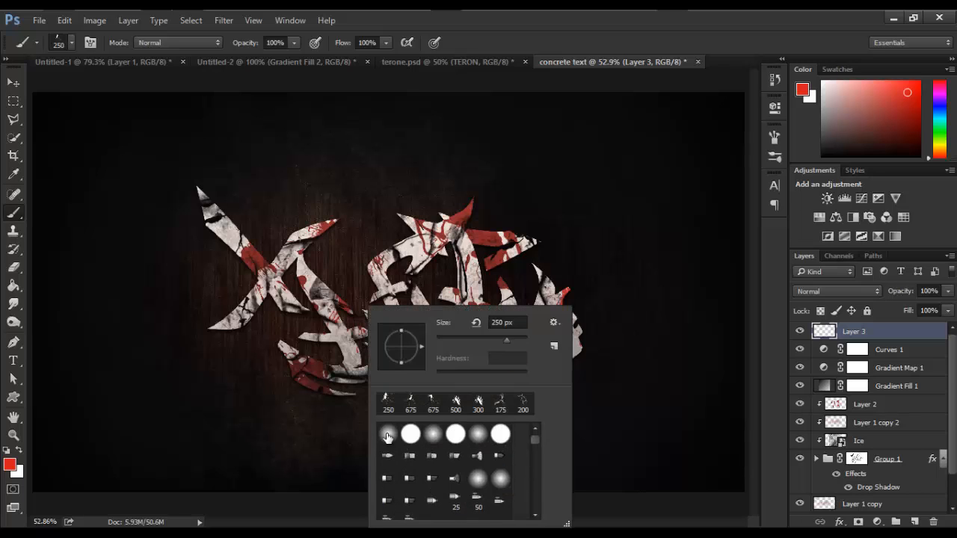
double_click(388, 434)
key(bracketright)
key(bracketright)
key(bracketright)
key(bracketright)
key(bracketright)
key(bracketright)
key(bracketright)
key(bracketright)
key(bracketright)
key(bracketright)
key(bracketright)
key(bracketright)
key(bracketright)
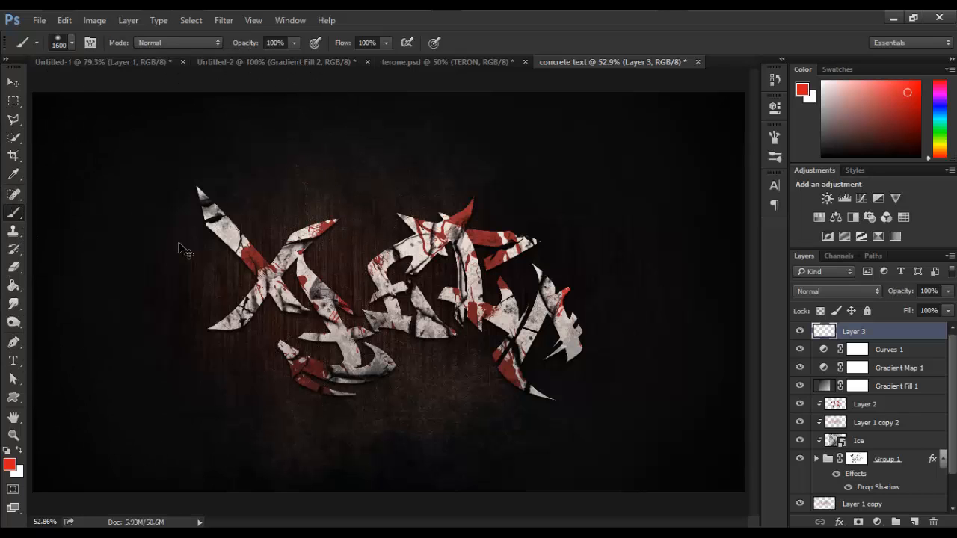
key(ctrl+minus)
key(ctrl+minus)
key(ctrl+minus)
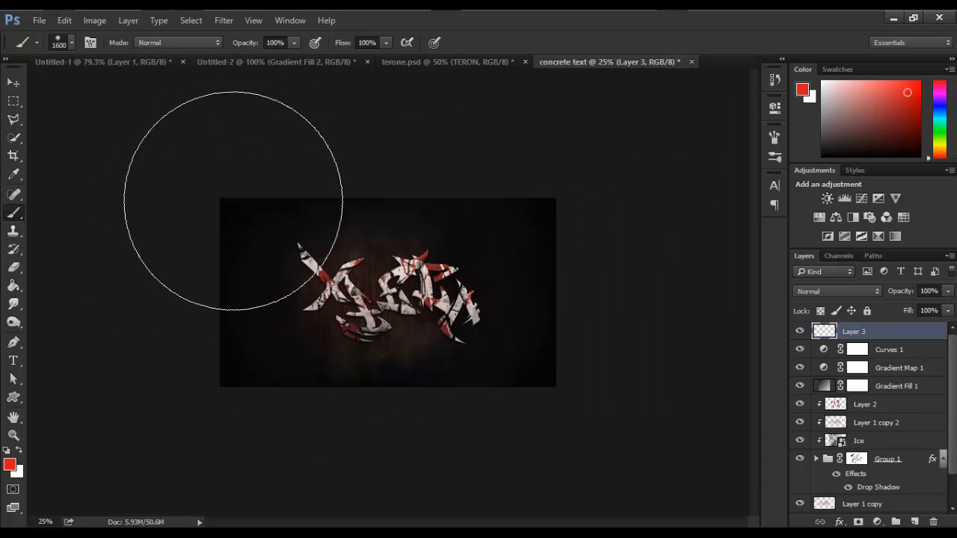
- Undo a trial red dab and paint one large soft white glow over the canvas's upper-left corner
click(241, 214)
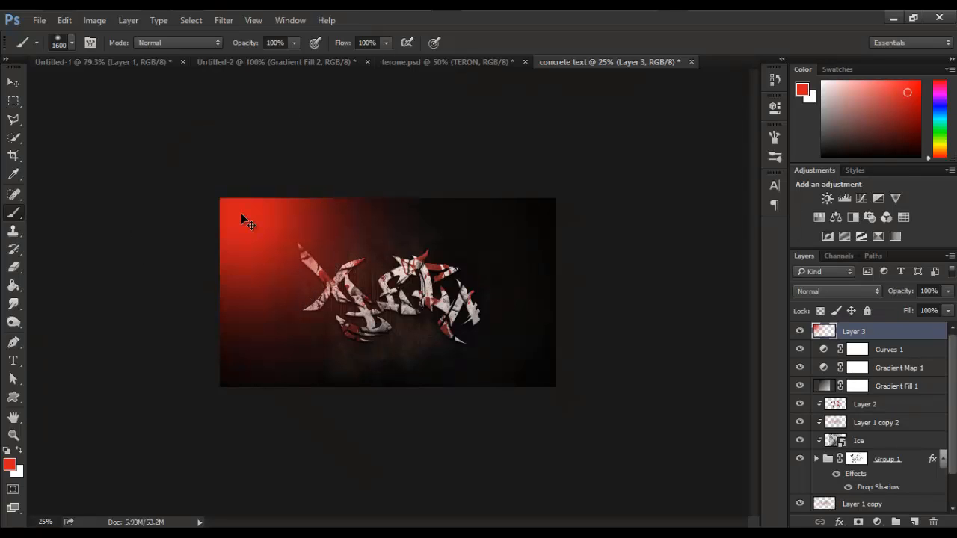
key(ctrl+z)
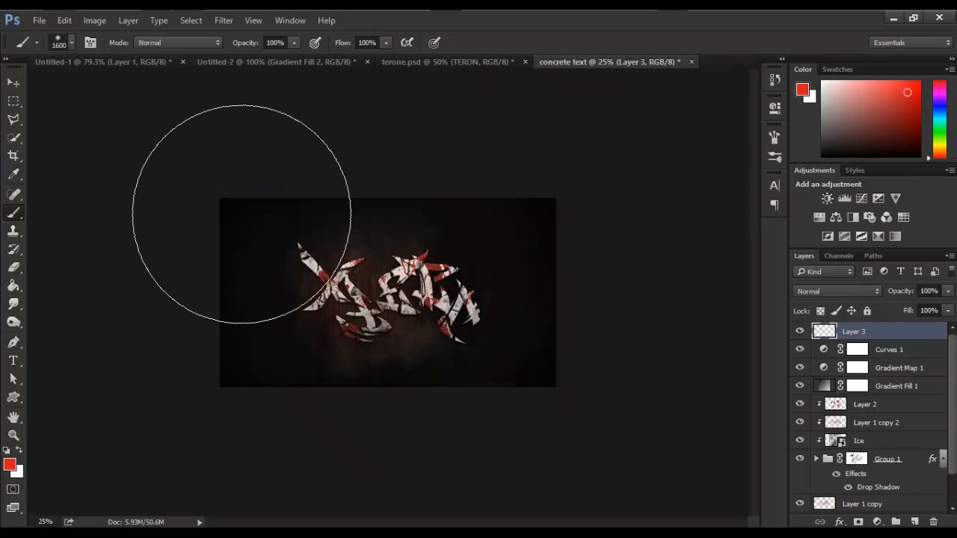
key(d)
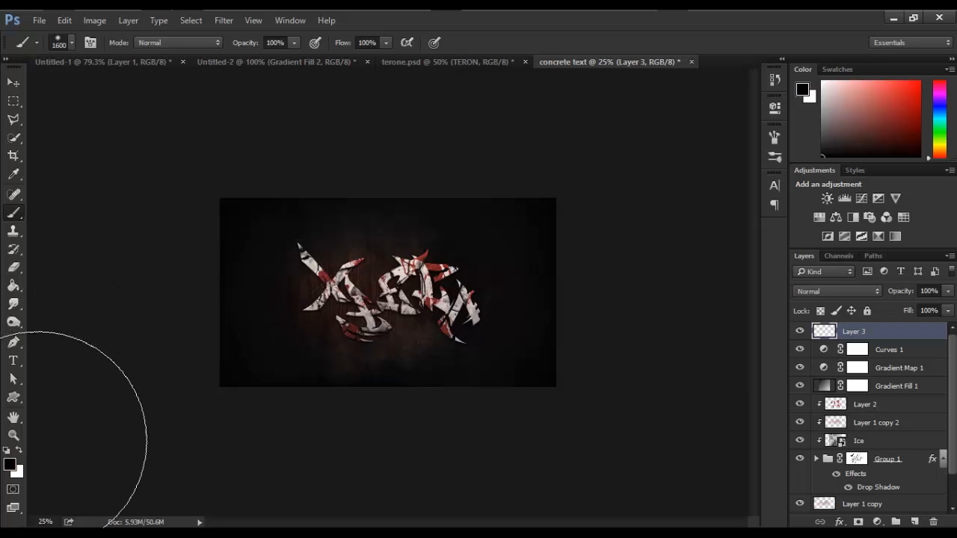
key(x)
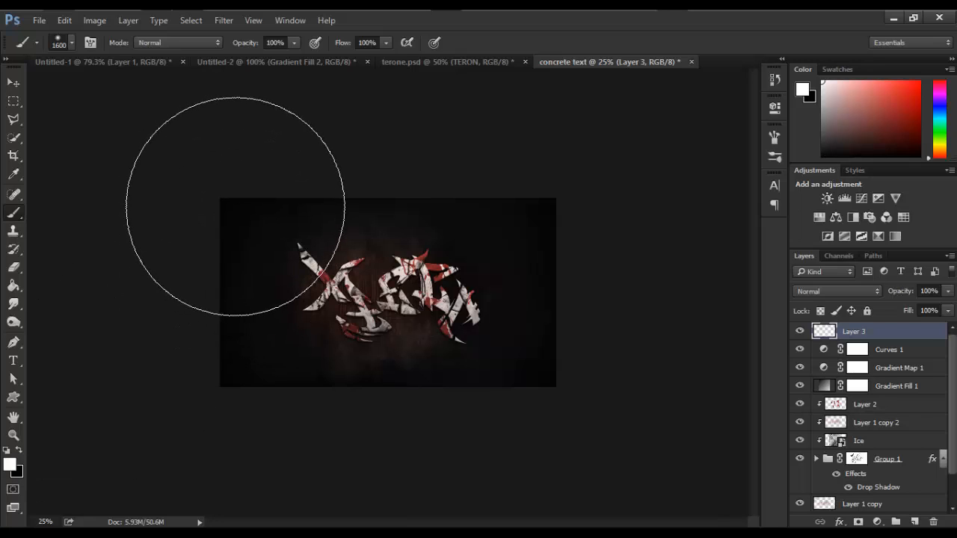
click(236, 206)
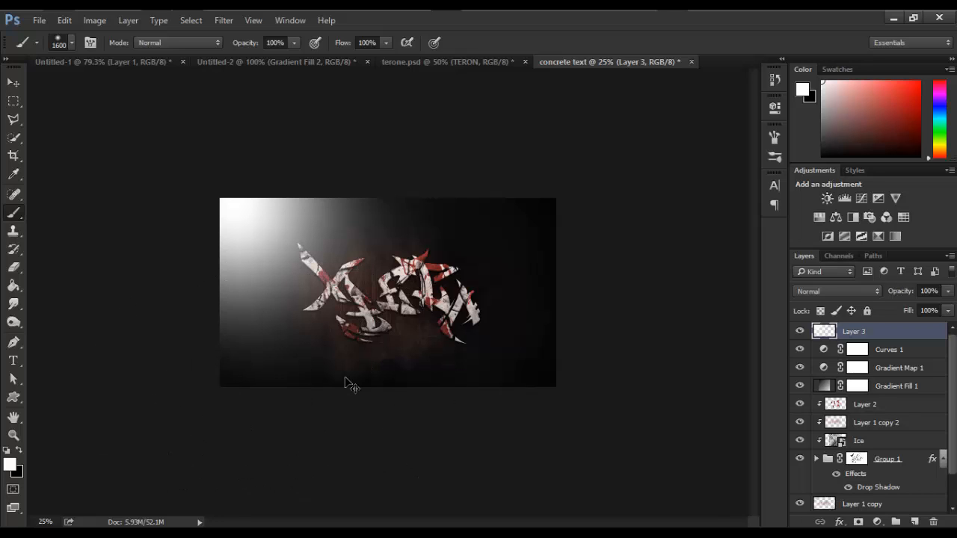
- Duplicate the glow layer and outline a diagonal light-beam shape from the upper-left corner across the lettering with the Polygonal Lasso
key(ctrl+j)
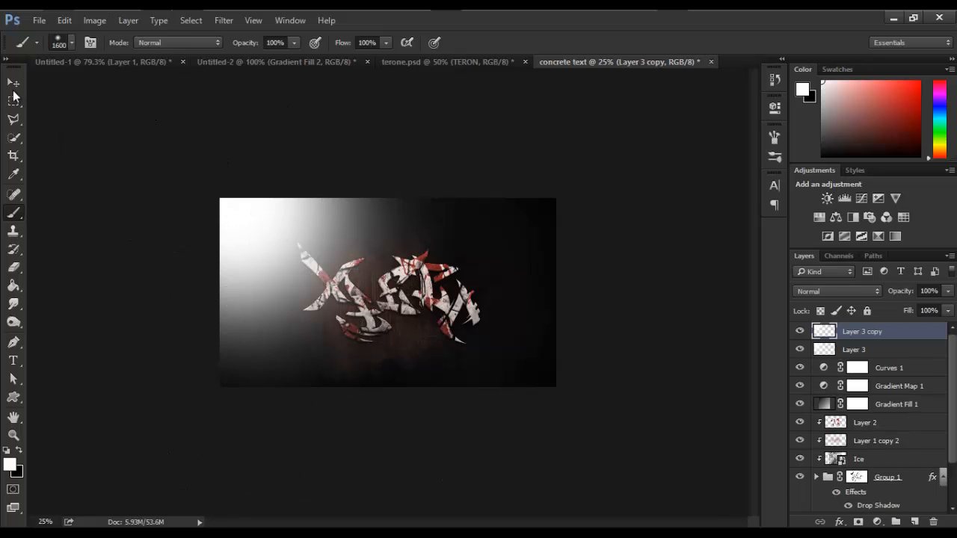
click(12, 121)
click(186, 210)
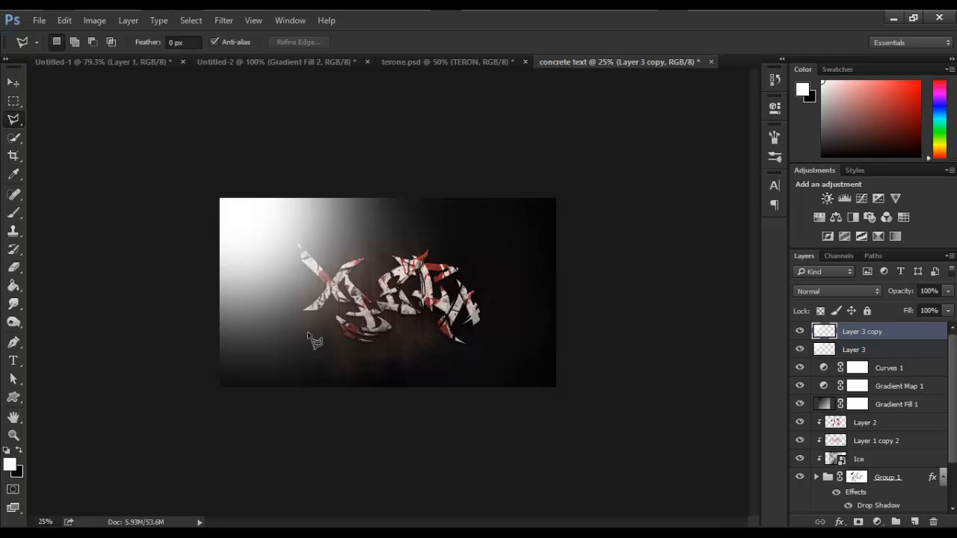
click(334, 369)
click(469, 245)
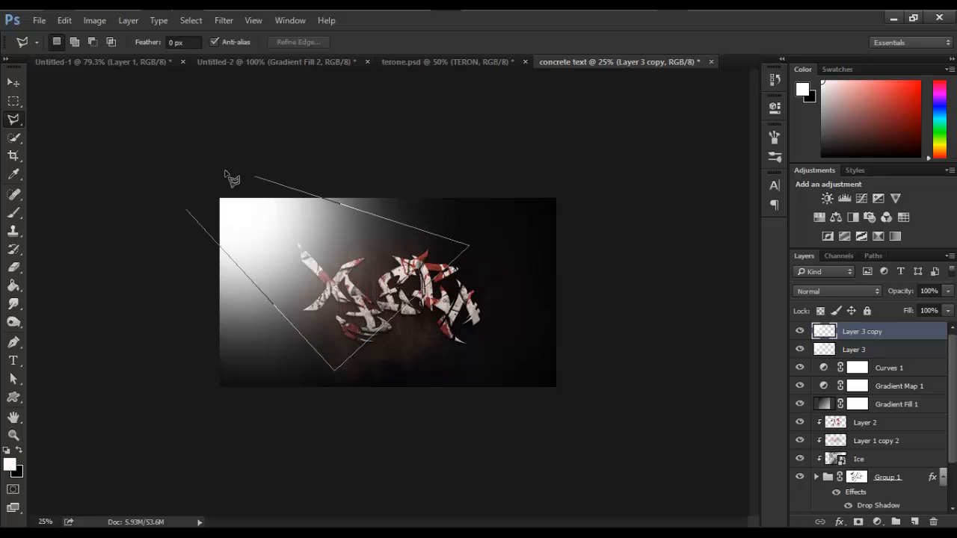
click(196, 159)
click(188, 212)
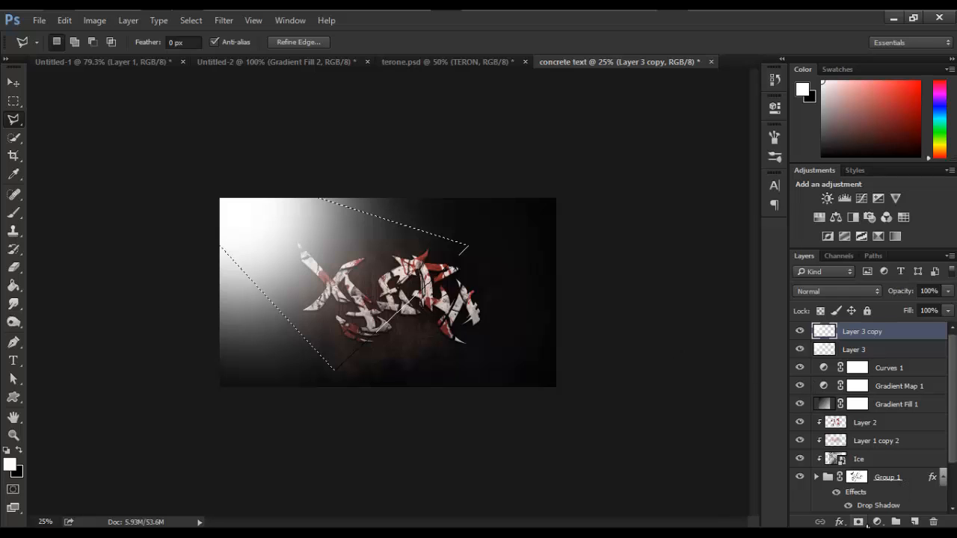
- Invert the selection, delete the glow outside the beam shape on the duplicate layer, and deselect
key(ctrl+shift+i)
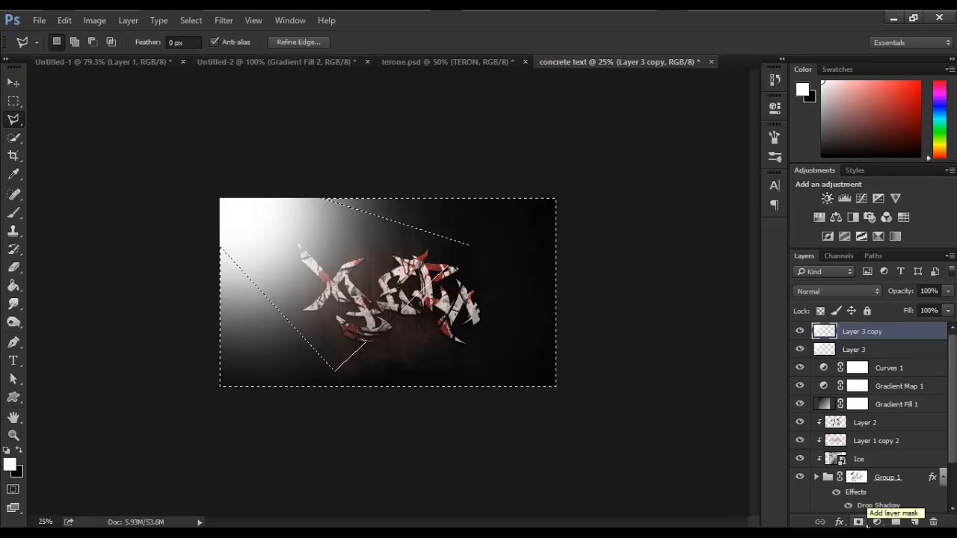
click(866, 523)
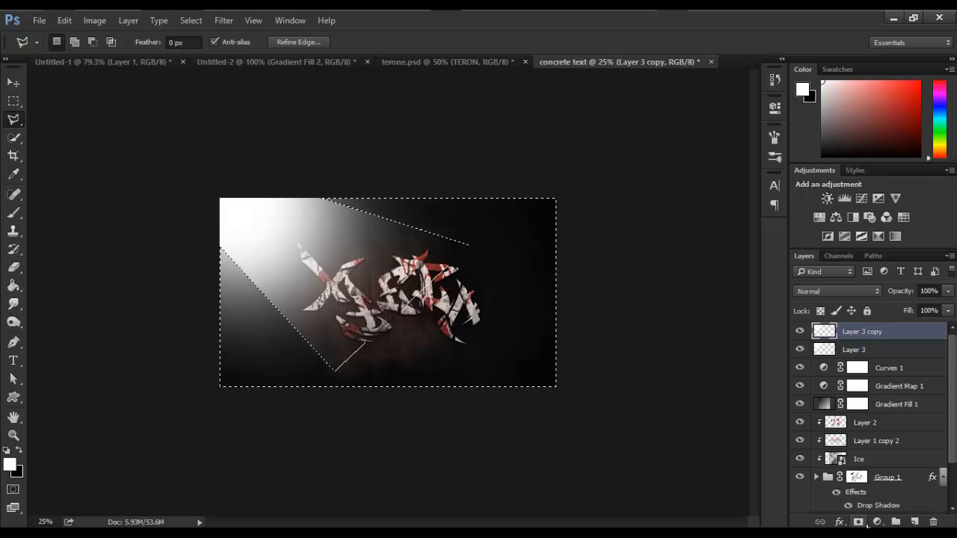
key(ctrl+d)
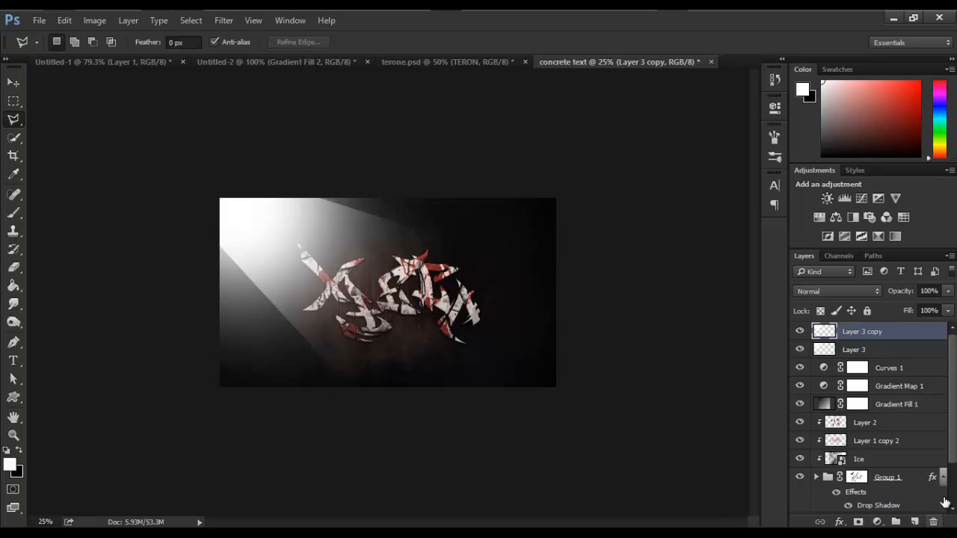
- Try the Screen, Overlay and Hard Light blend modes on both glow layers together
shift+click(866, 349)
click(857, 290)
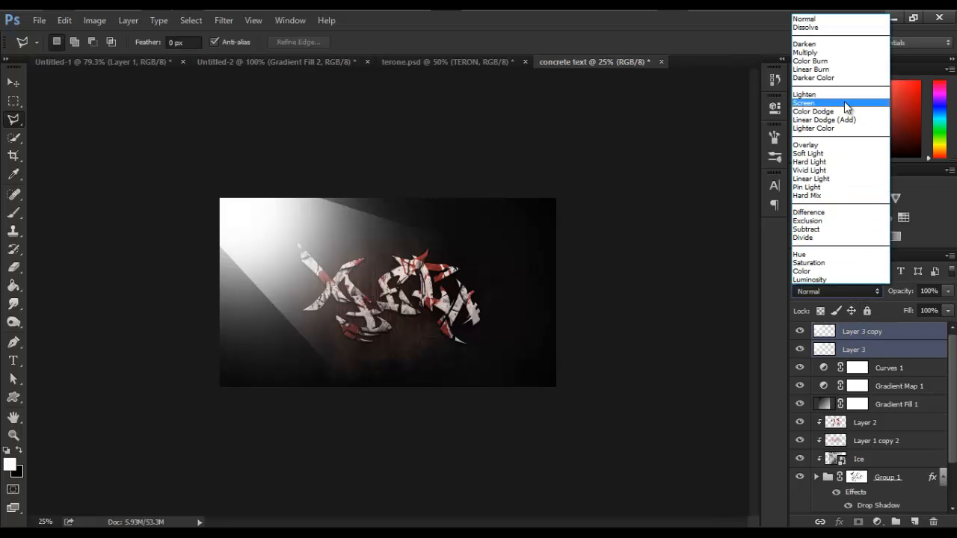
click(844, 101)
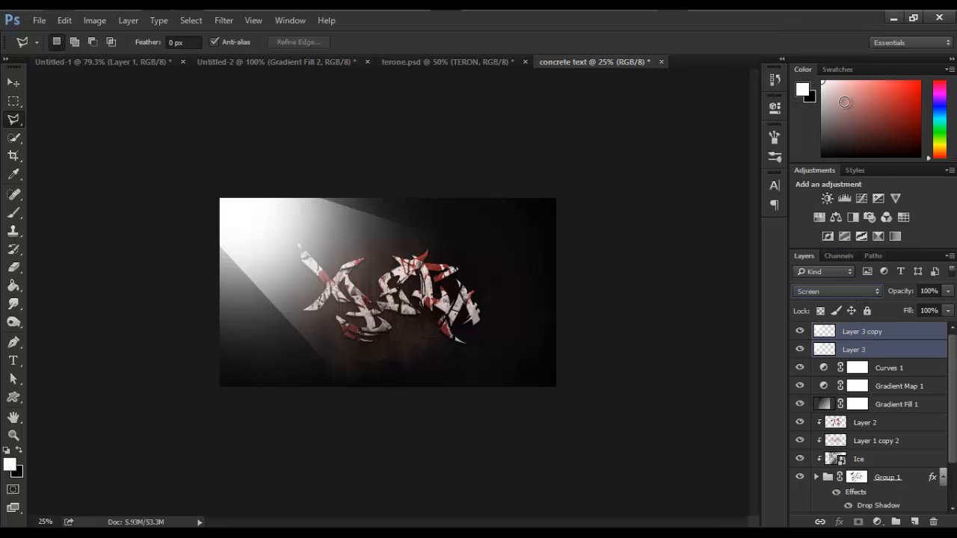
click(830, 292)
click(833, 153)
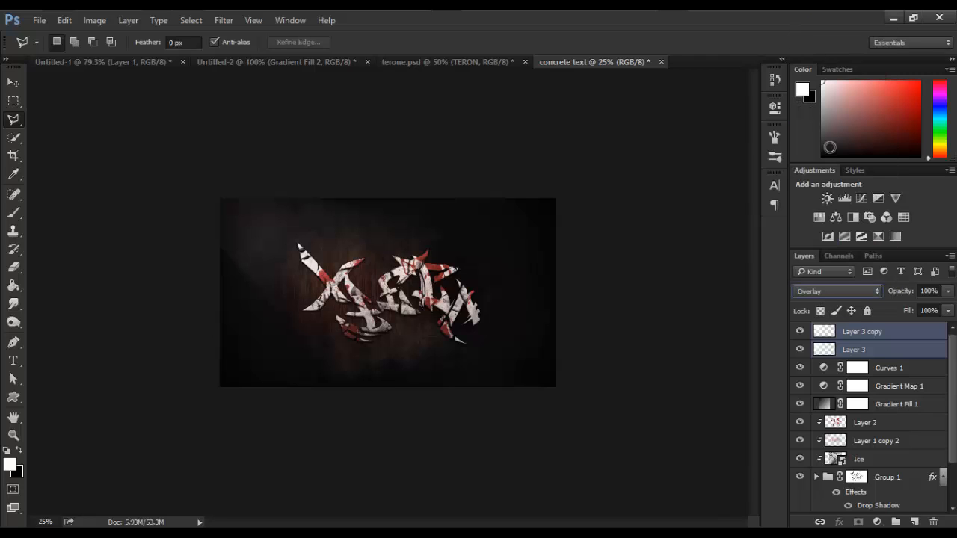
key(Down)
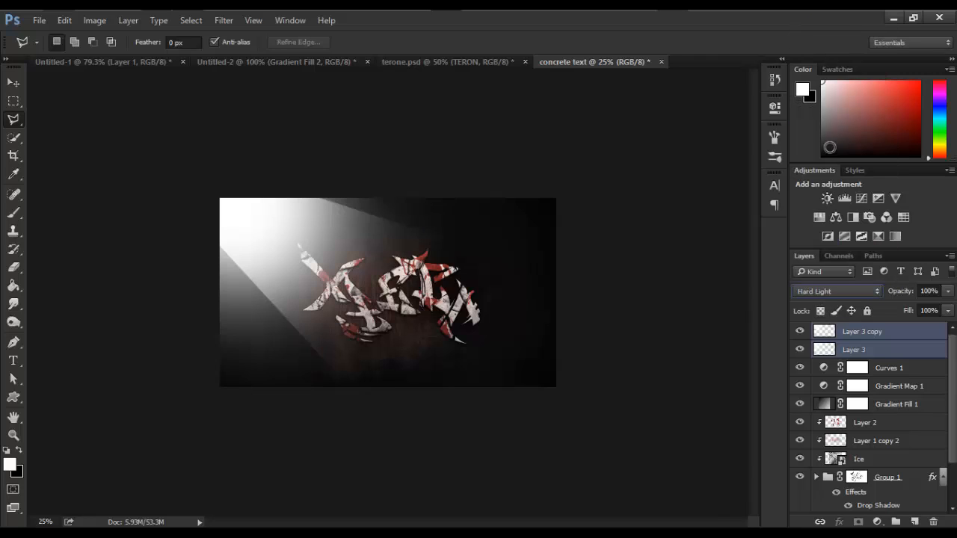
- Give the lower glow layer its own lightening blend mode, and set the beam copy to Overlay with 43% fill
click(855, 349)
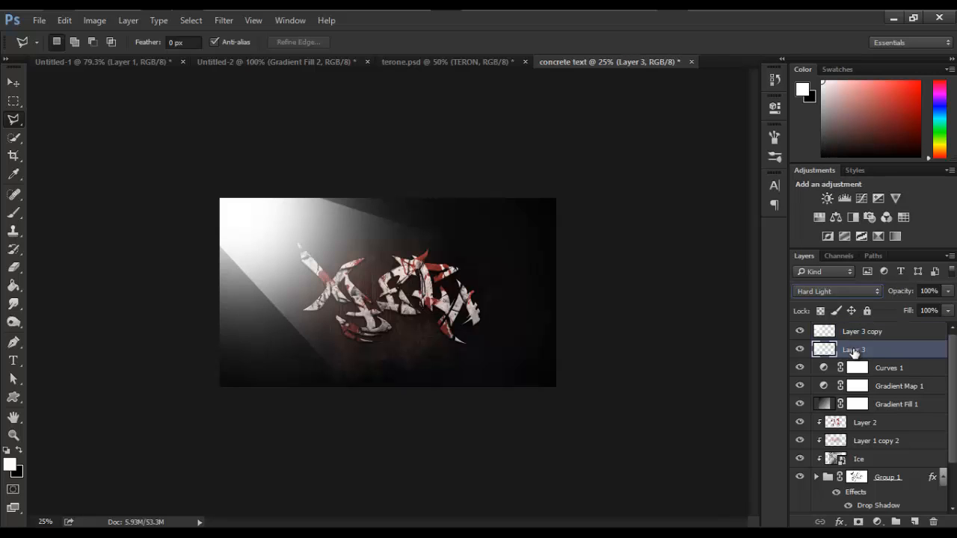
click(850, 292)
click(834, 97)
click(852, 332)
click(844, 290)
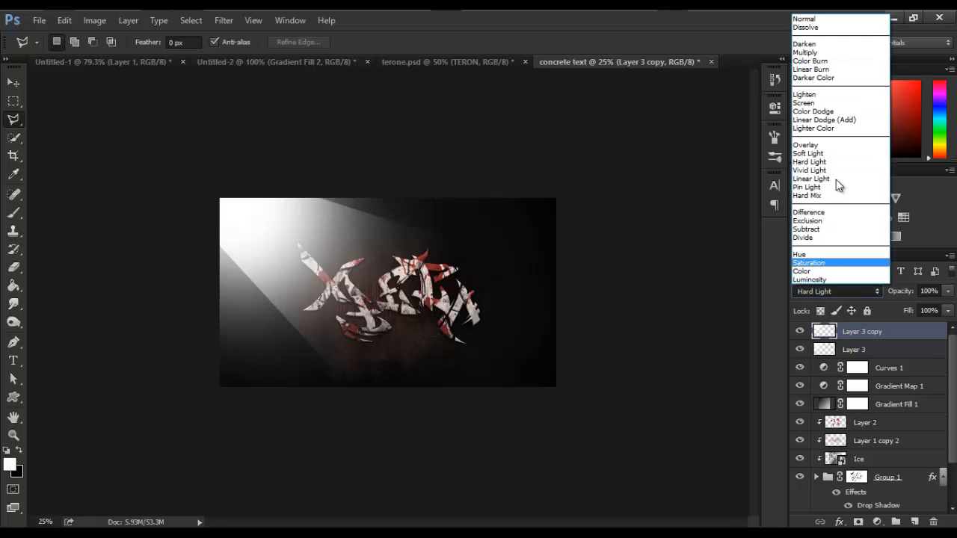
click(831, 145)
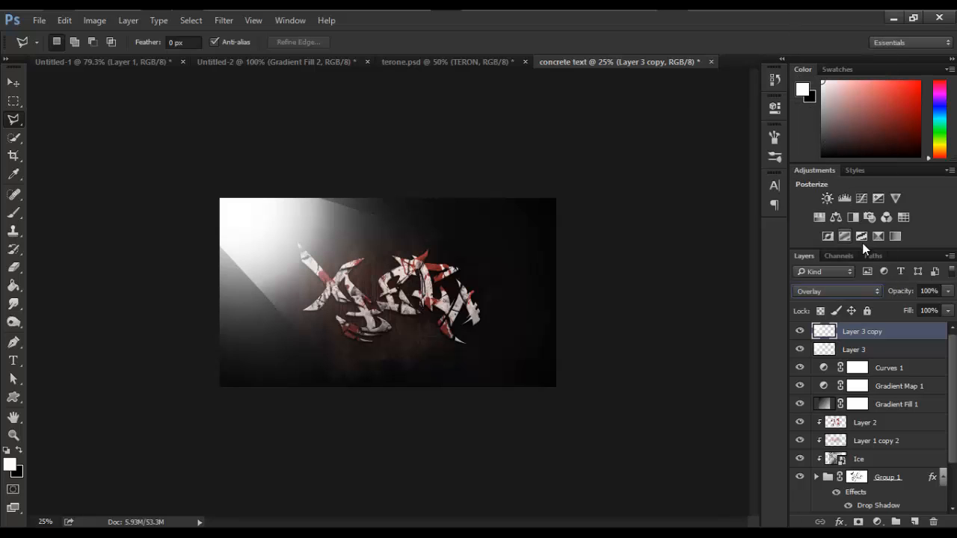
drag(908, 310, 863, 308)
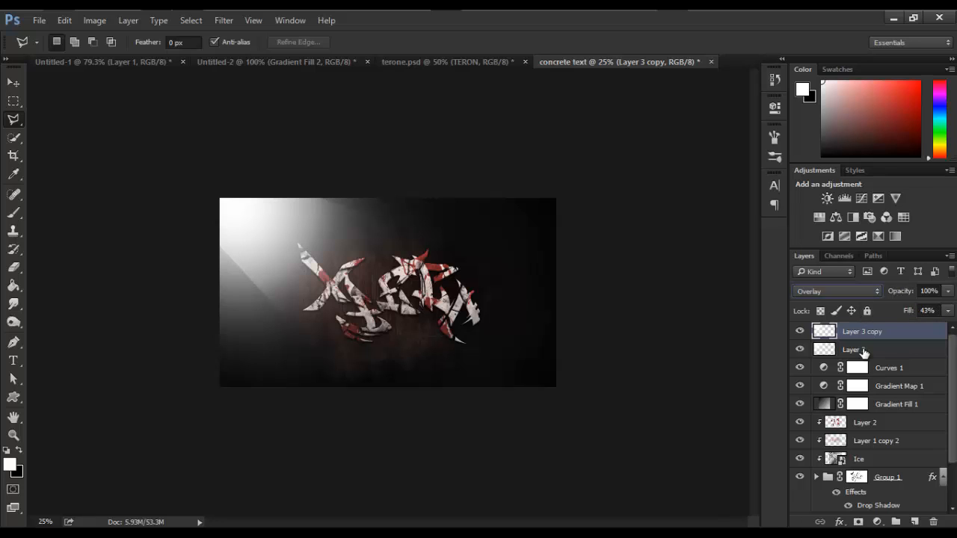
- Shrink the beam copy with Free Transform to about 80% height and a narrower width, keeping its upper-left corner in place
key(ctrl+t)
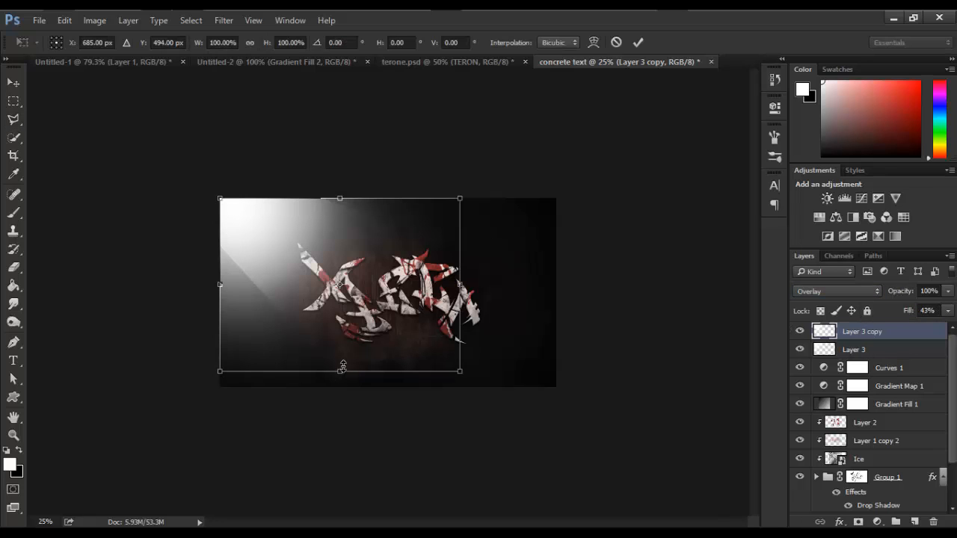
drag(342, 366, 342, 338)
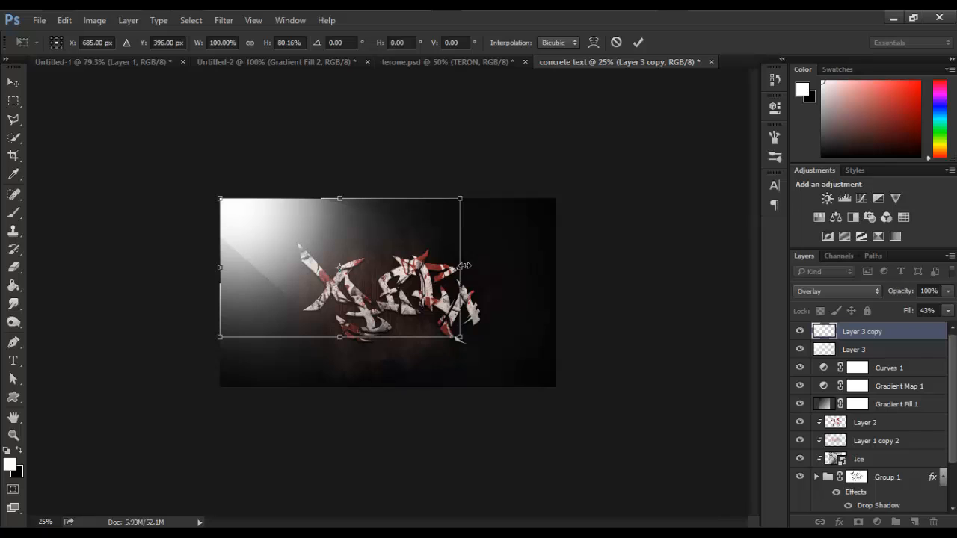
drag(463, 266, 417, 266)
key(Return)
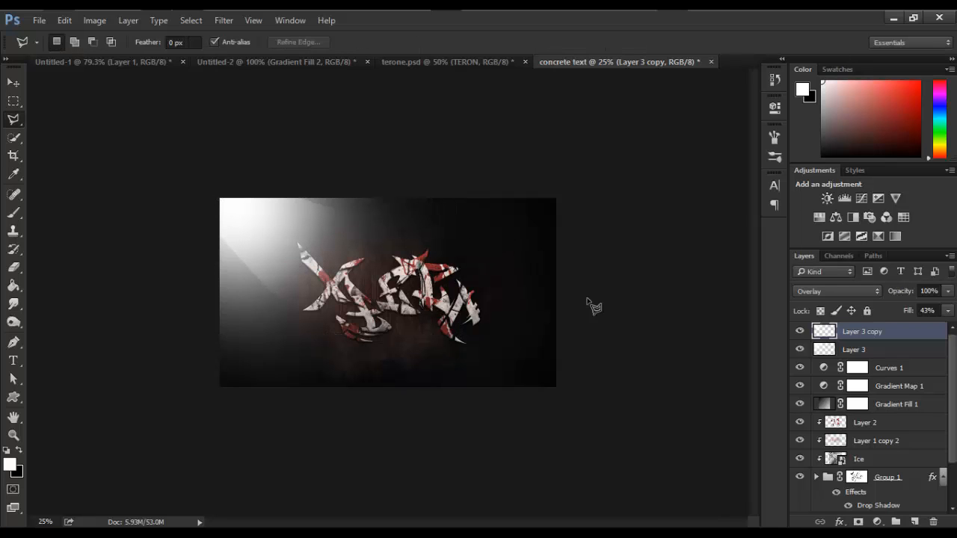
- Select both glow layers and try fill values of 30% and 41%
shift+click(842, 349)
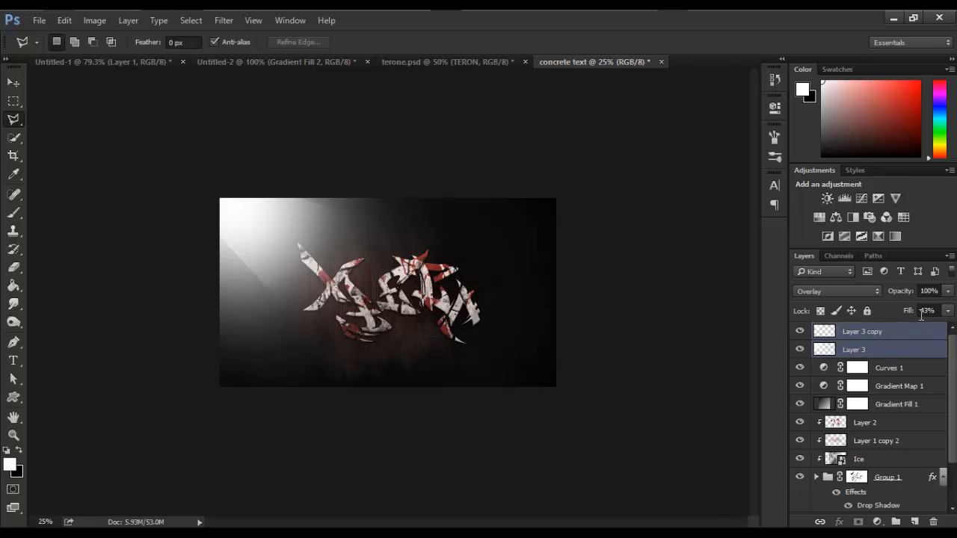
click(926, 310)
text(30)
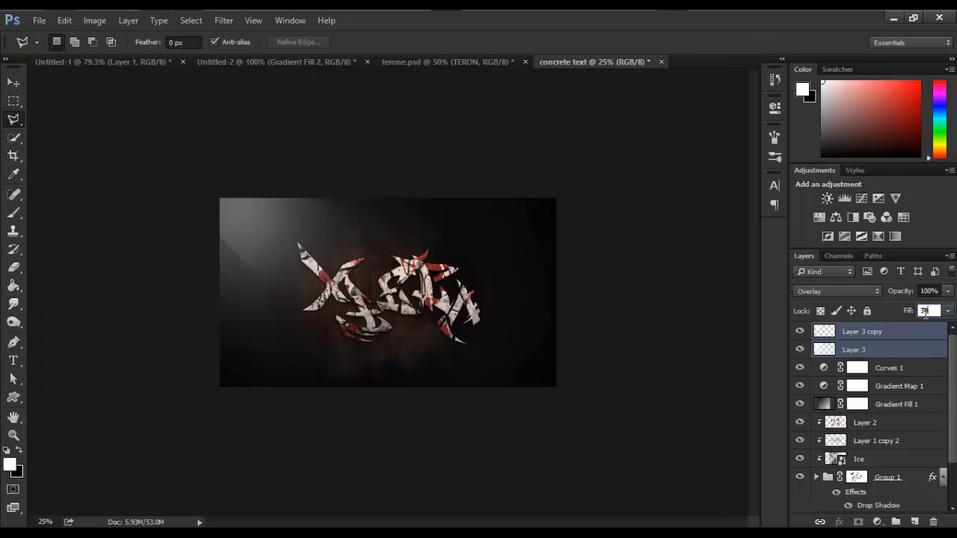
click(947, 311)
drag(914, 323, 909, 331)
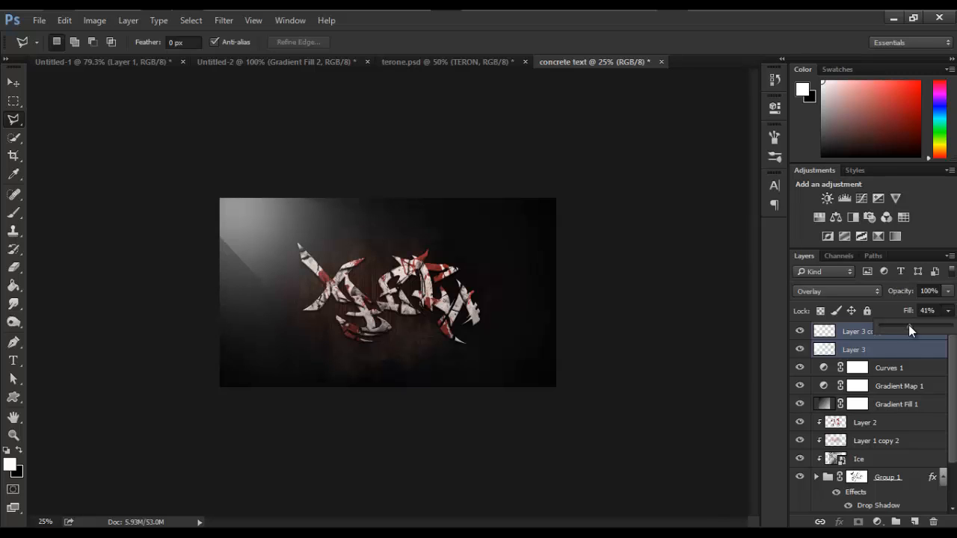
- Reselect both glow layers and set their fill to 50%
click(893, 350)
click(897, 347)
click(902, 336)
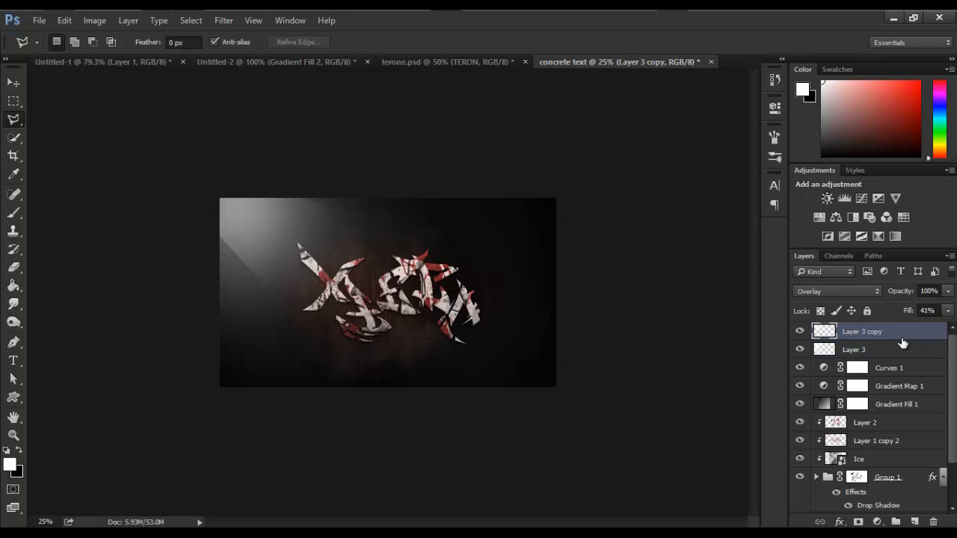
key(a)
shift+click(902, 350)
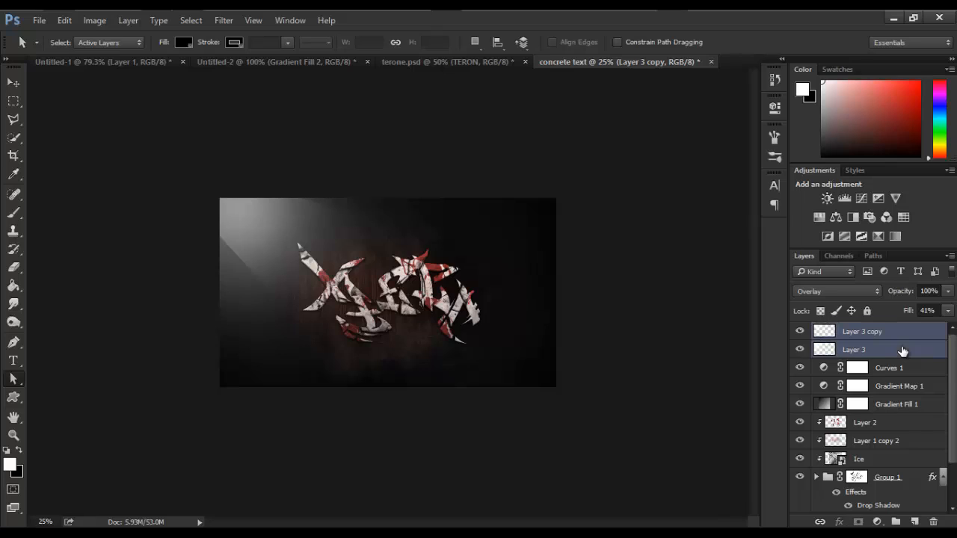
click(931, 311)
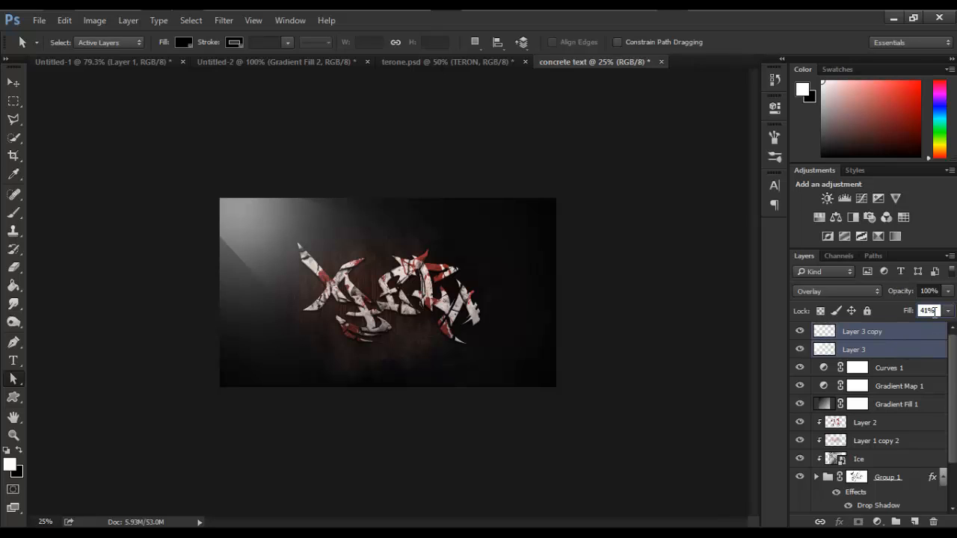
text(15)
key(BackSpace)
text(50)
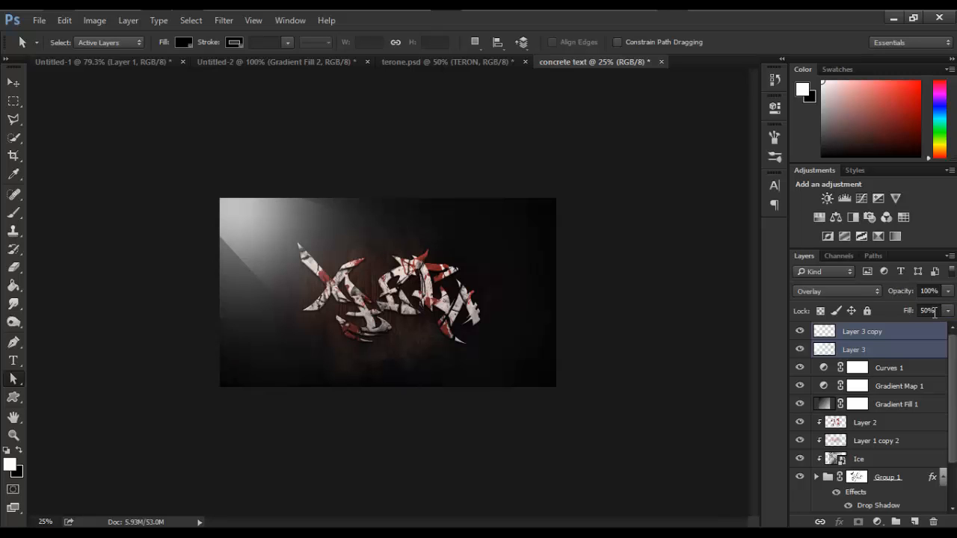
- Place the Smashed-Glass image over the canvas's upper-left corner, enlarged to about 123% and rotated to -165°
key(ctrl+0)
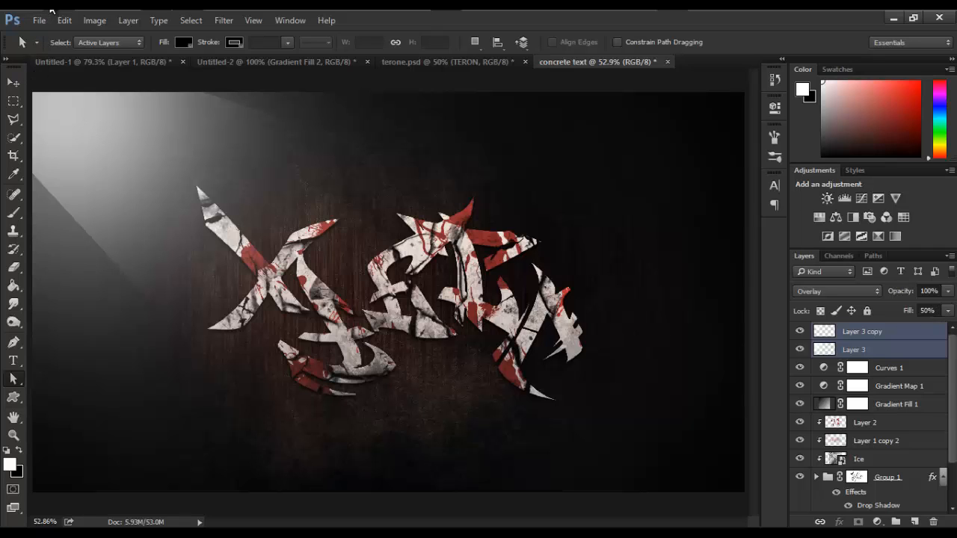
key(alt+Tab)
drag(445, 221, 103, 196)
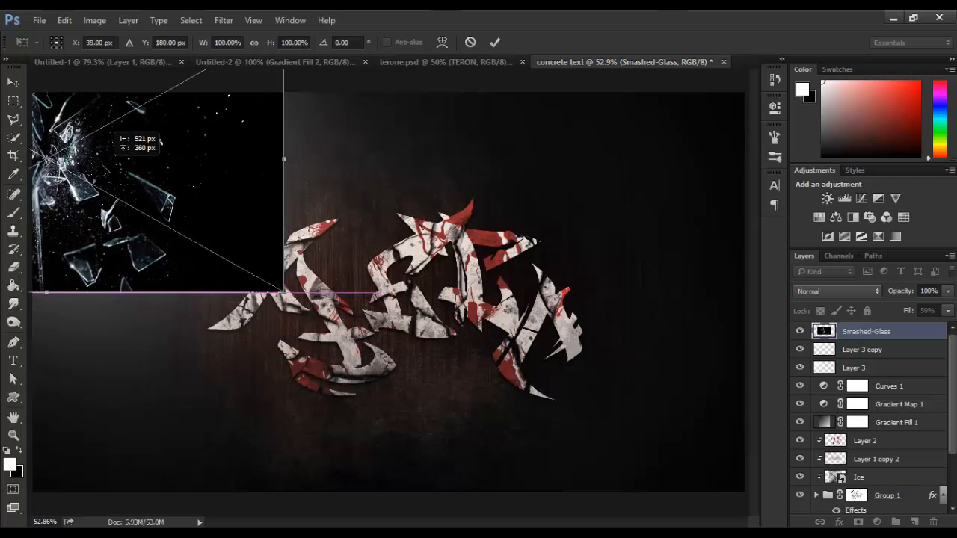
drag(284, 288, 291, 291)
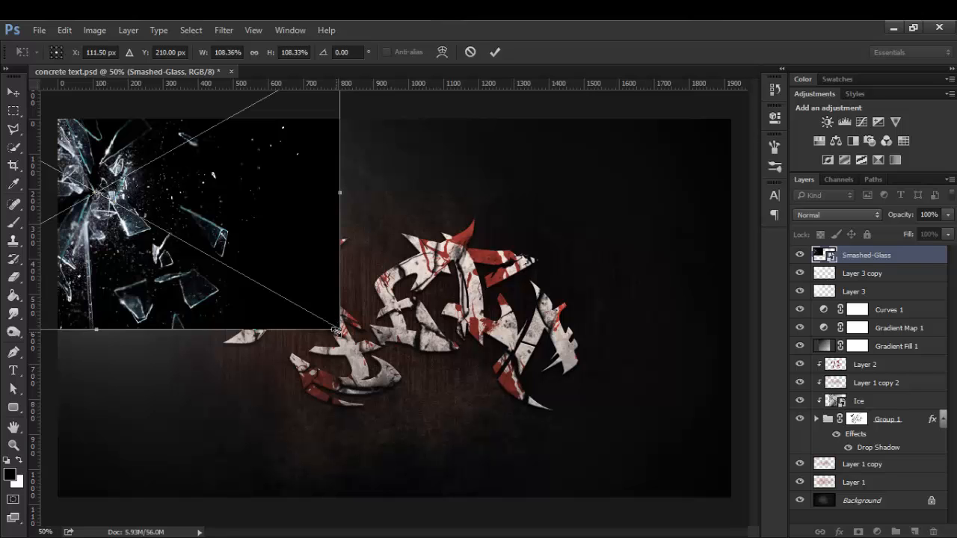
drag(340, 330, 53, 120)
drag(219, 250, 190, 218)
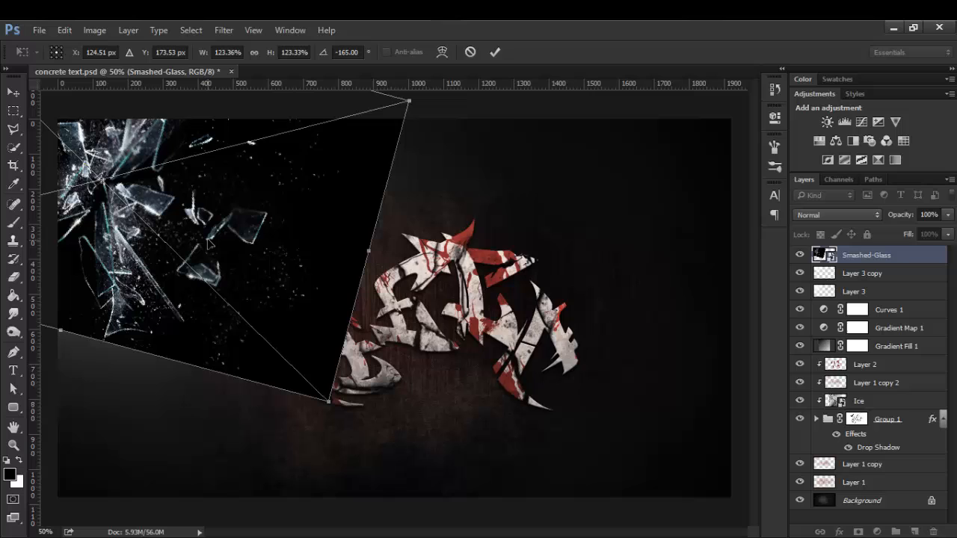
- Set the Smashed-Glass layer to Screen blend mode and shift it slightly farther into the upper-left corner
click(831, 213)
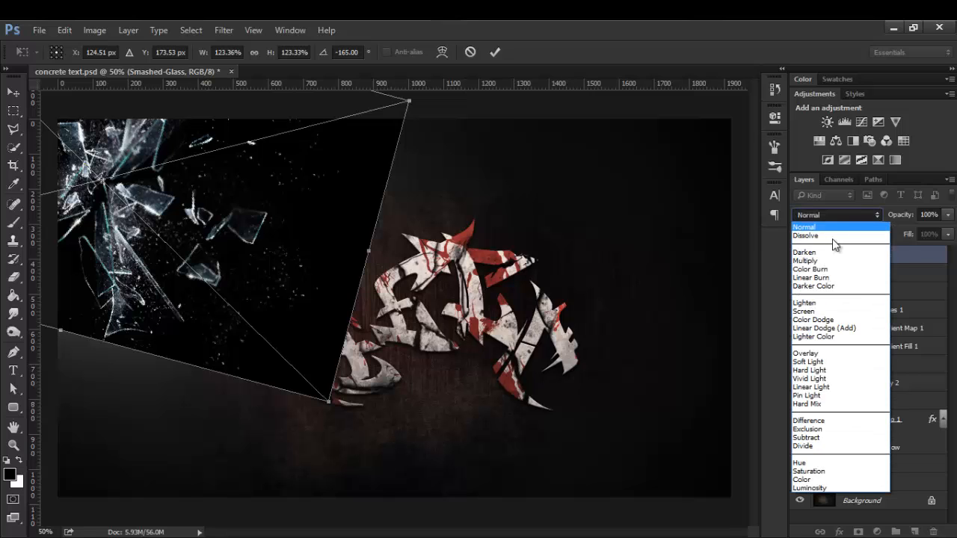
click(825, 311)
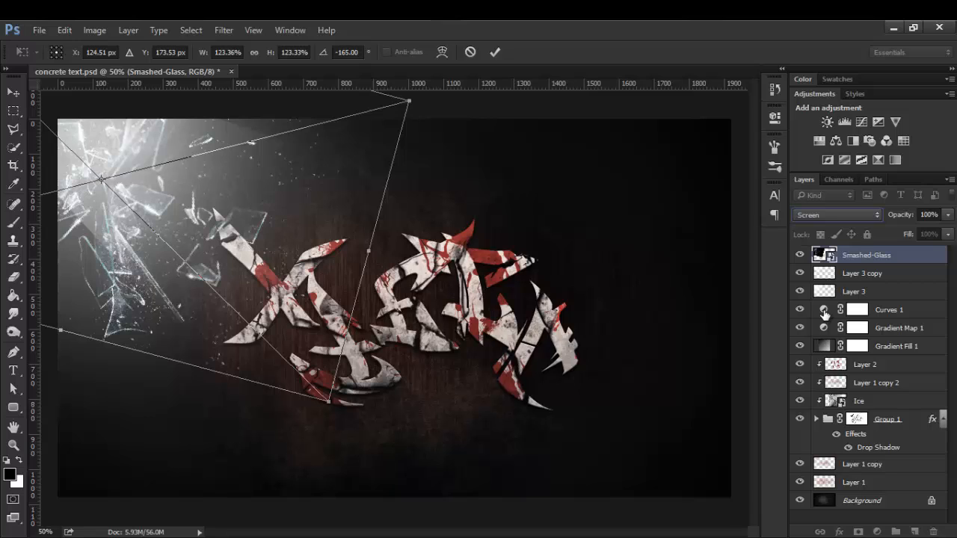
drag(99, 219, 92, 204)
key(t)
key(Return)
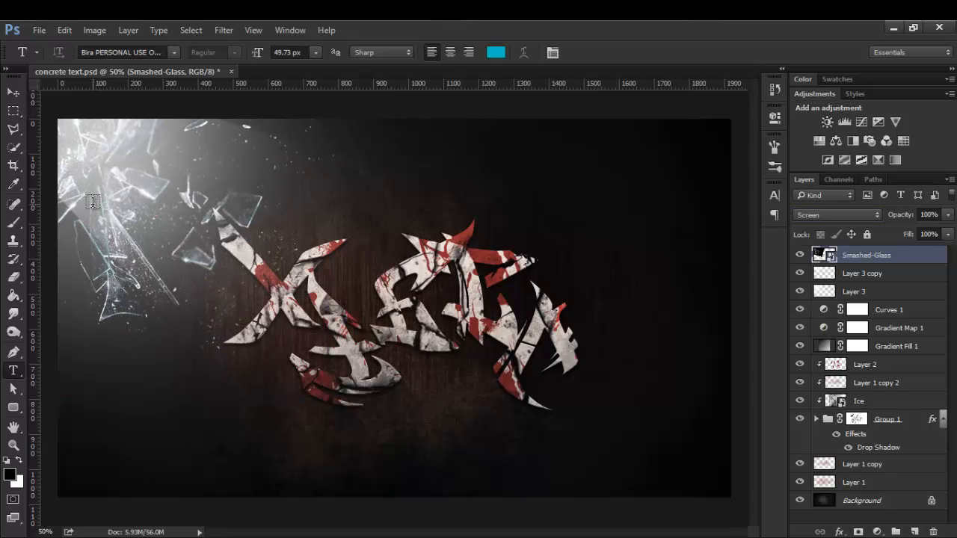
- Apply a Gaussian Blur with a radius of 3.5 pixels to the Smashed-Glass layer
click(220, 30)
mouse_move(296, 167)
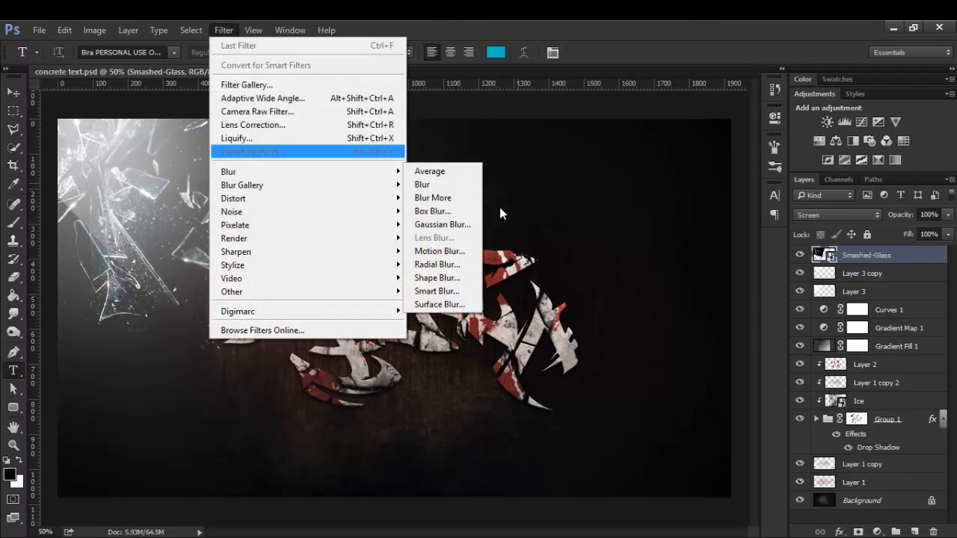
click(457, 226)
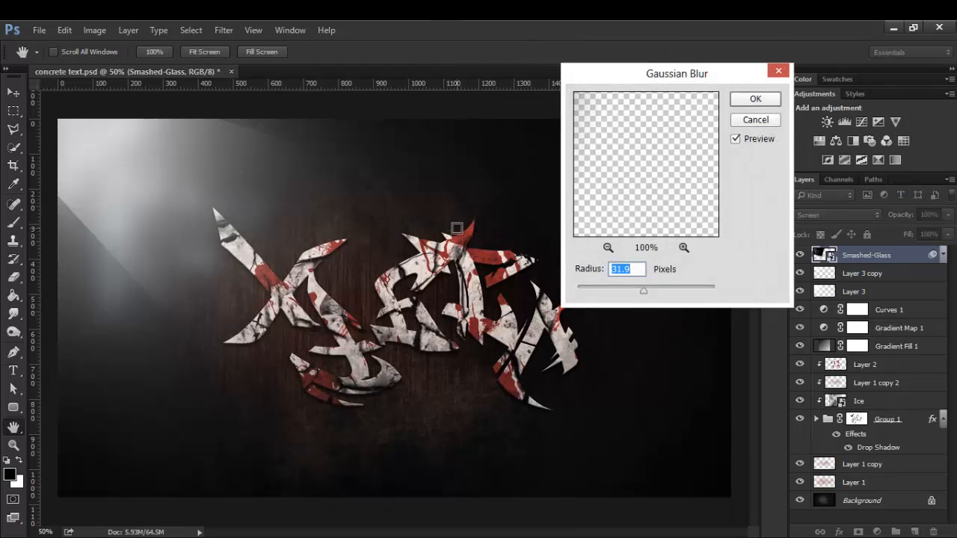
drag(643, 291, 592, 290)
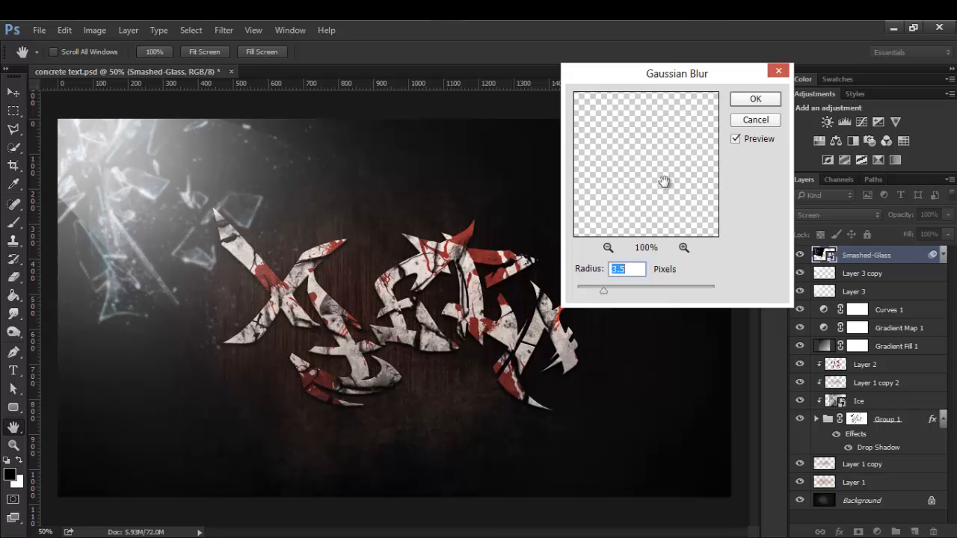
click(754, 102)
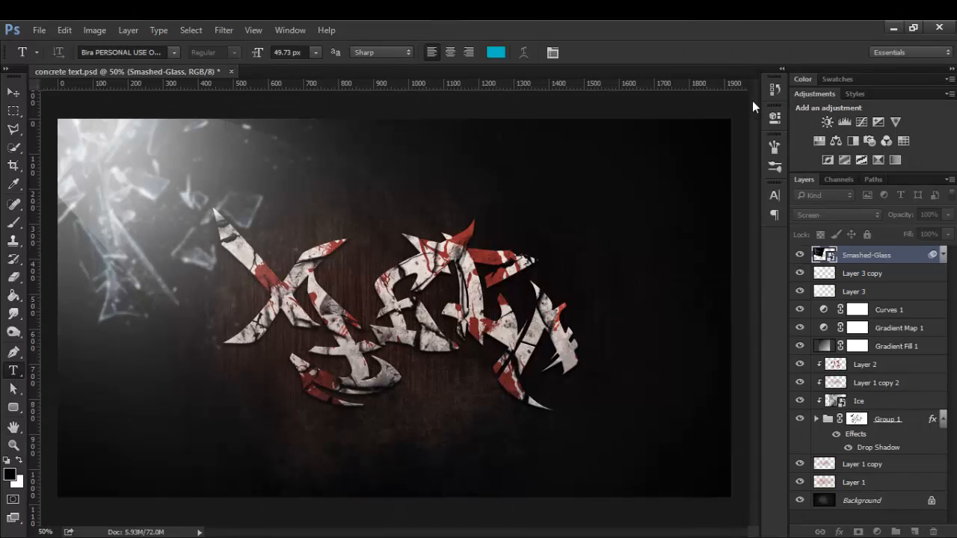
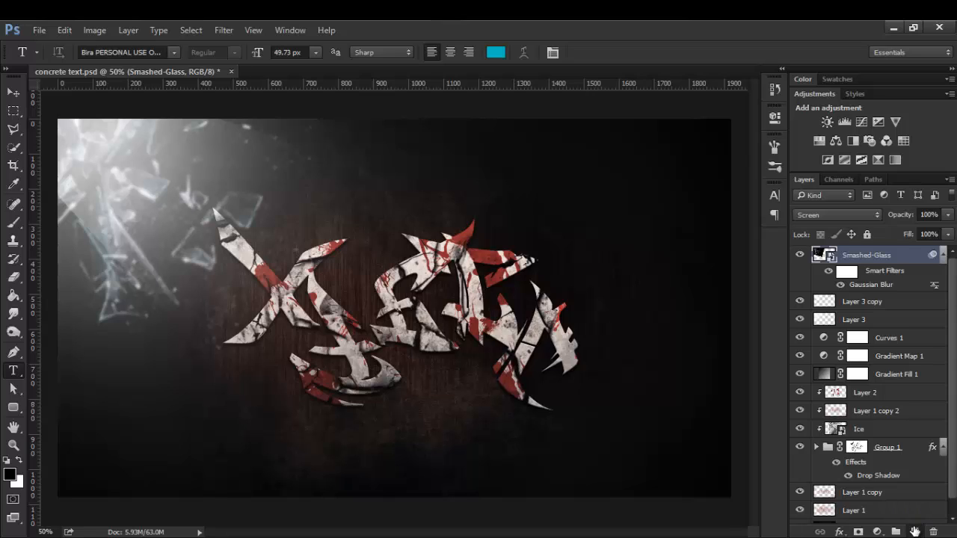
- Add an empty layer and a Gradient Map adjustment above it, using the Violet, Orange preset with its violet stop changed to dark teal
click(914, 530)
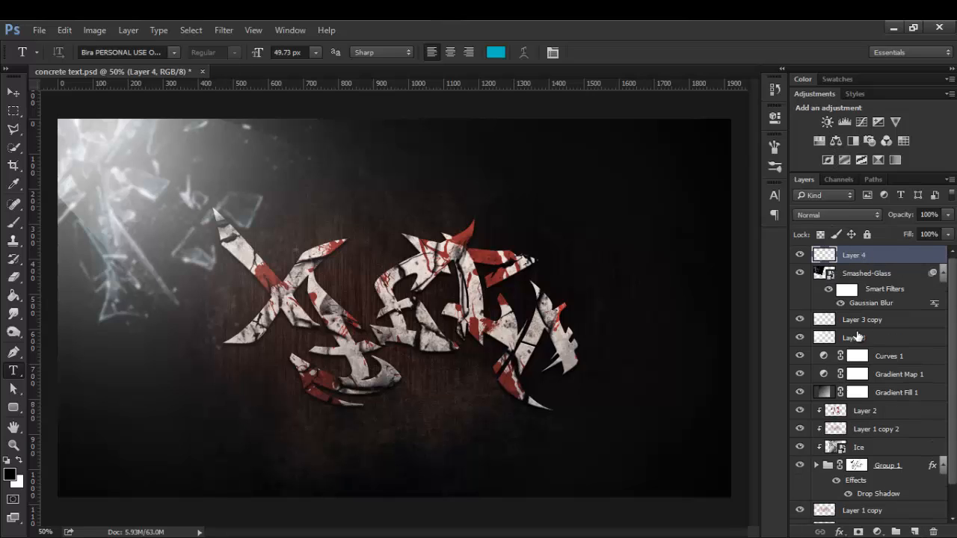
click(893, 159)
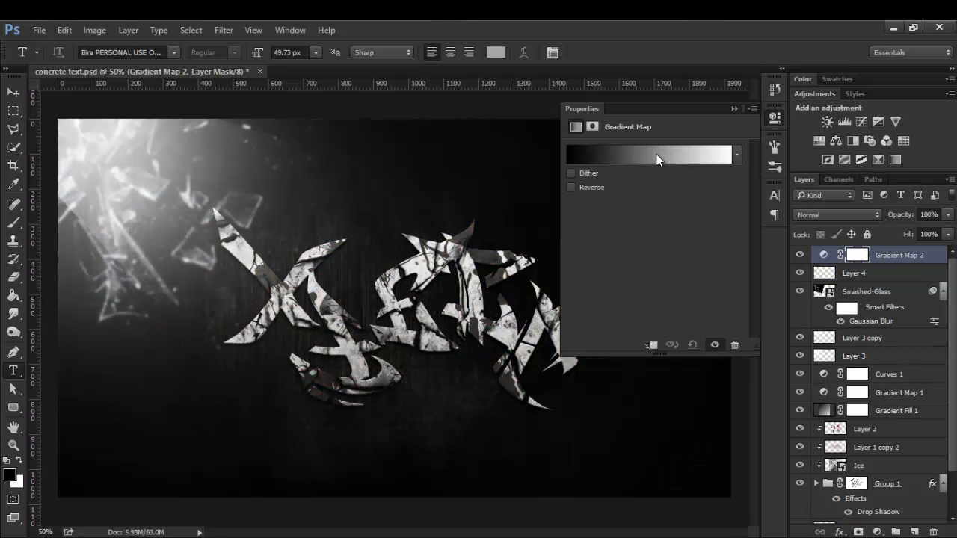
click(656, 154)
click(548, 119)
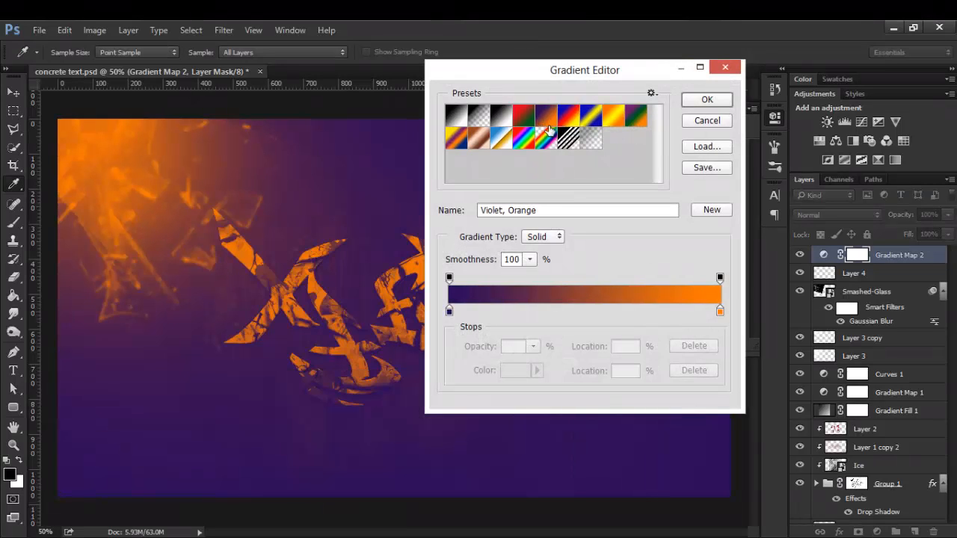
double_click(448, 311)
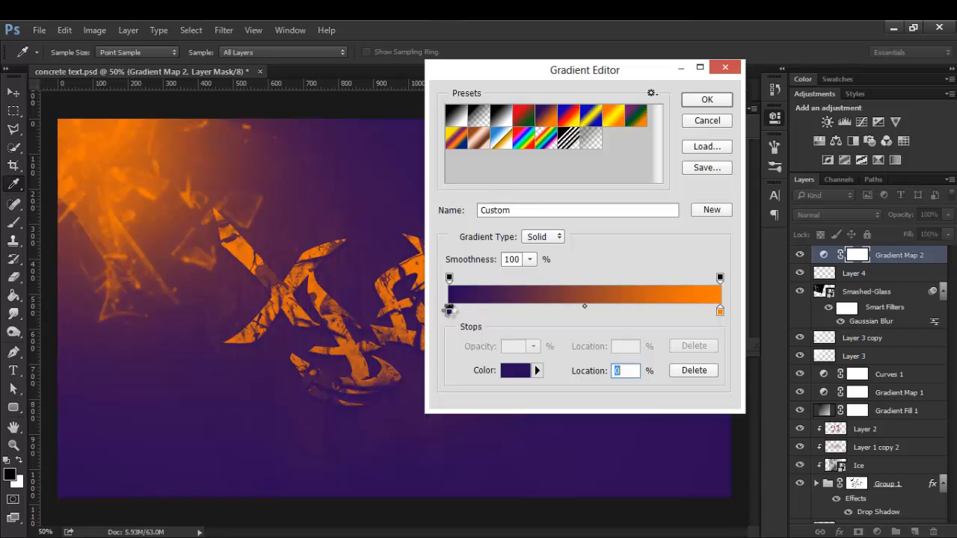
drag(662, 366, 652, 342)
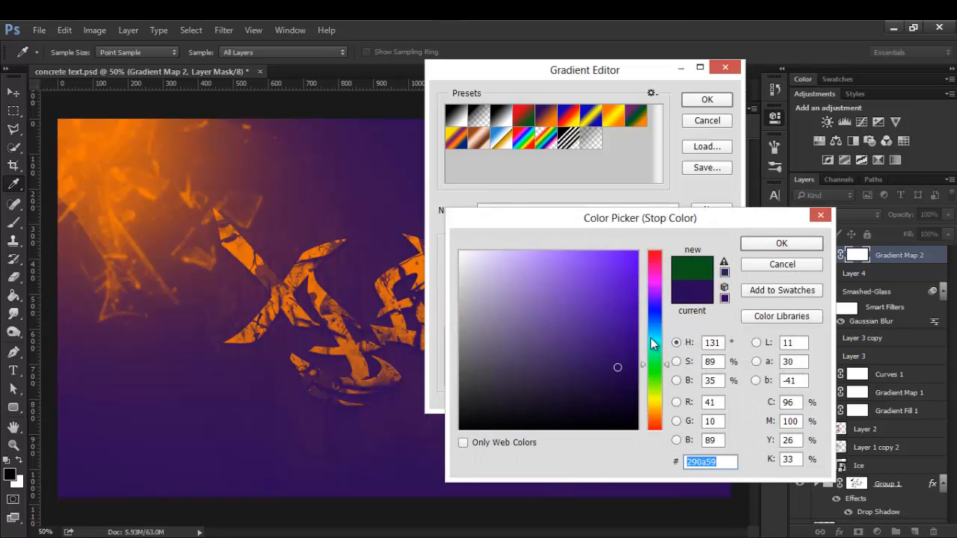
click(781, 244)
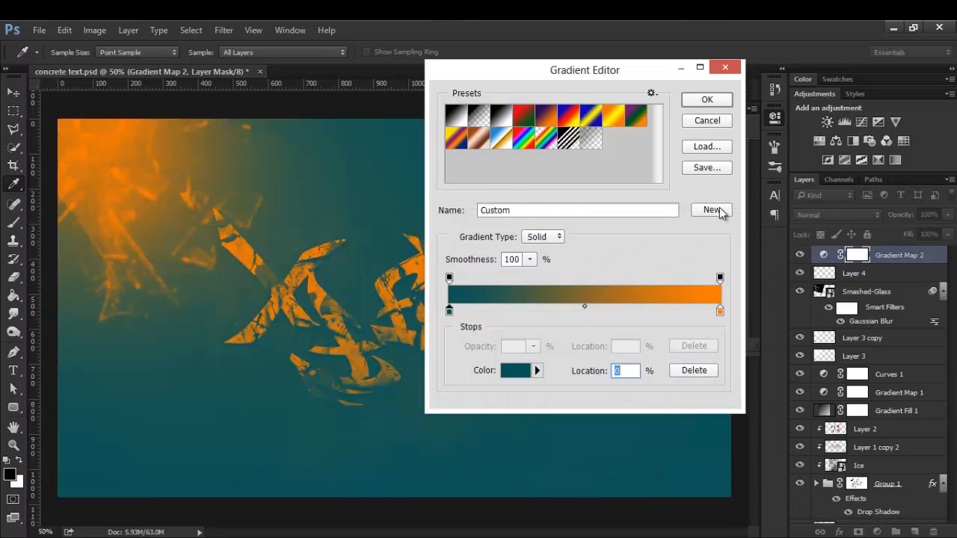
click(706, 99)
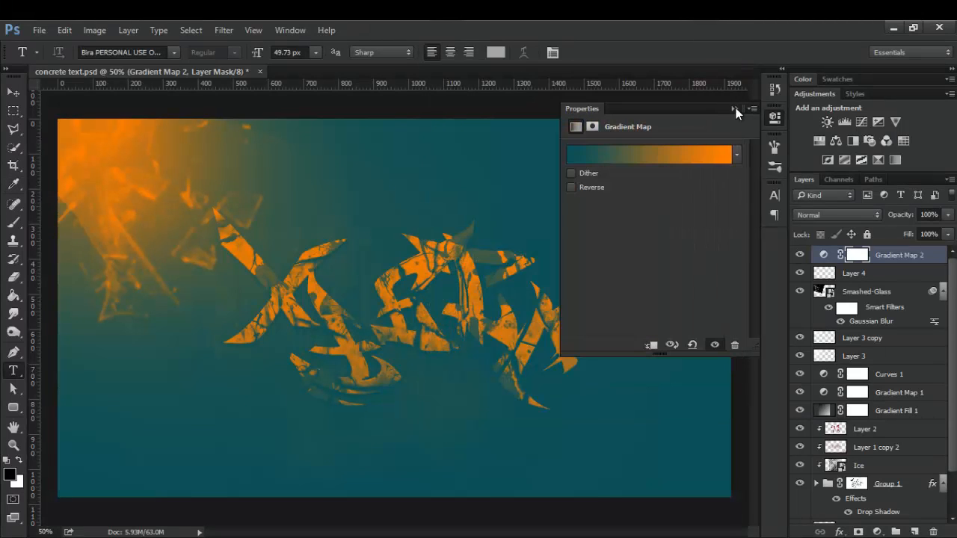
- Set the new gradient map layer to Multiply with 10% fill, and compare the image with and without it
click(816, 211)
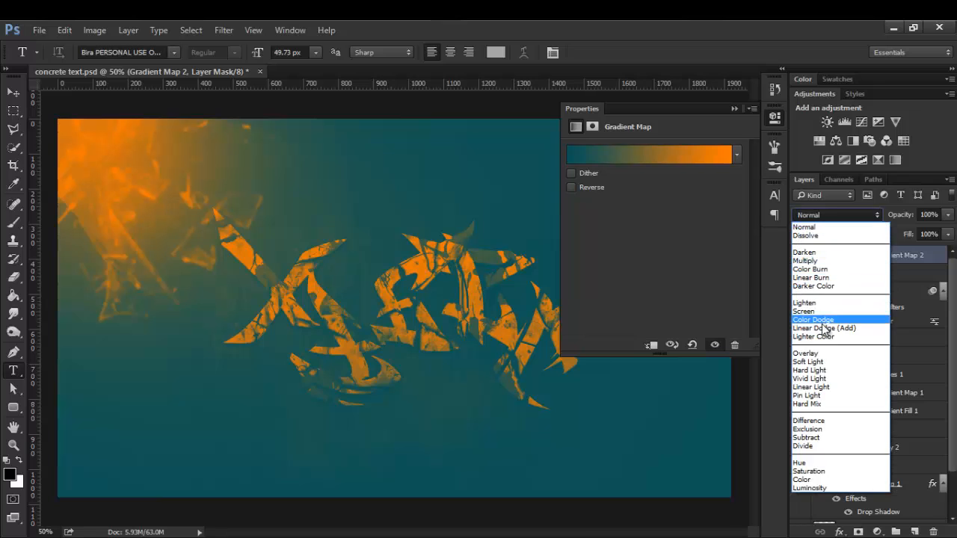
click(824, 261)
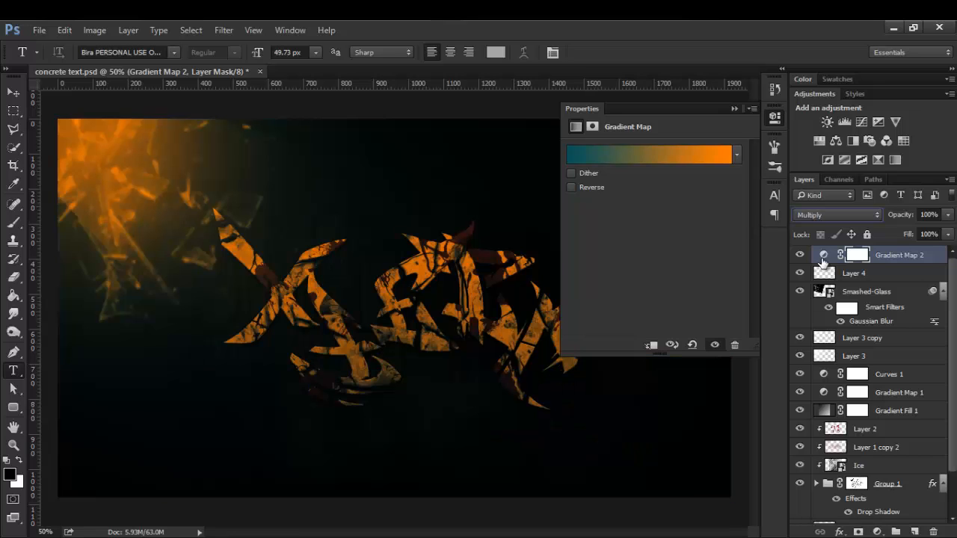
click(733, 109)
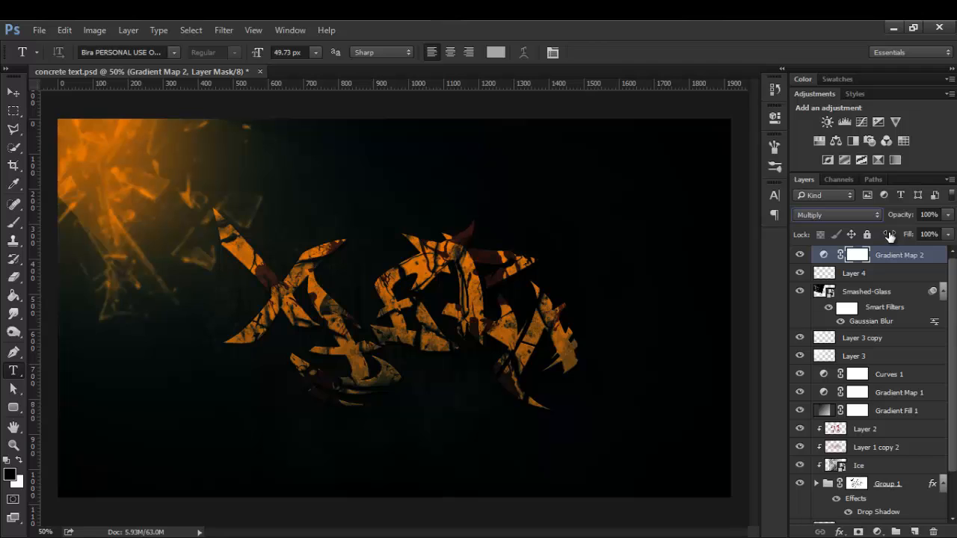
drag(889, 237, 875, 237)
click(933, 234)
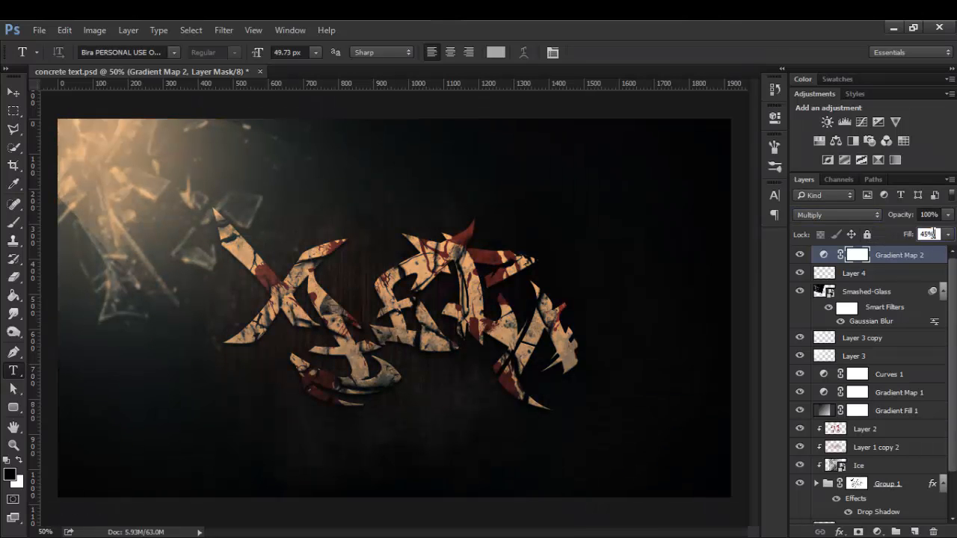
text(10)
key(Return)
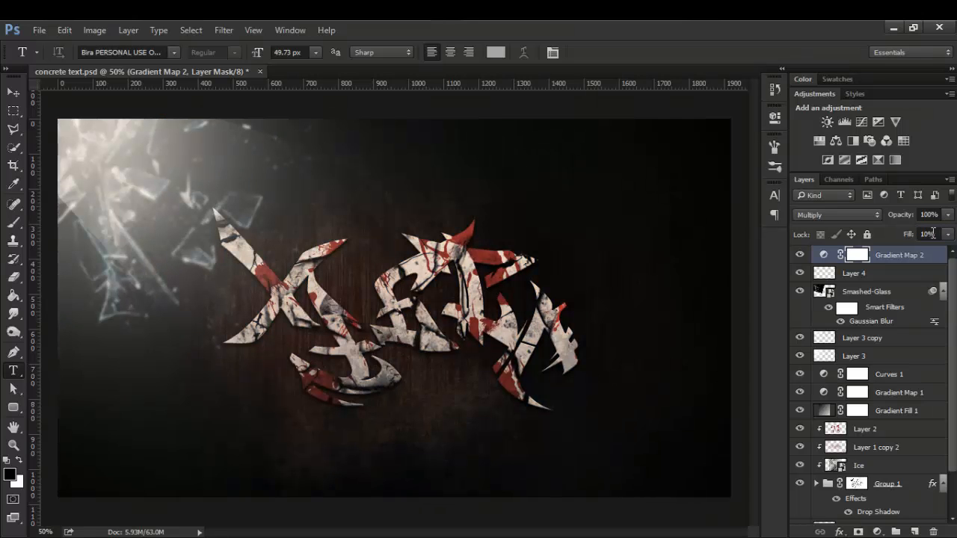
click(799, 257)
click(800, 256)
click(801, 258)
- Add a Curves adjustment above the gradient map, anchoring the highlights and slightly lowering the shadows for more contrast
click(862, 123)
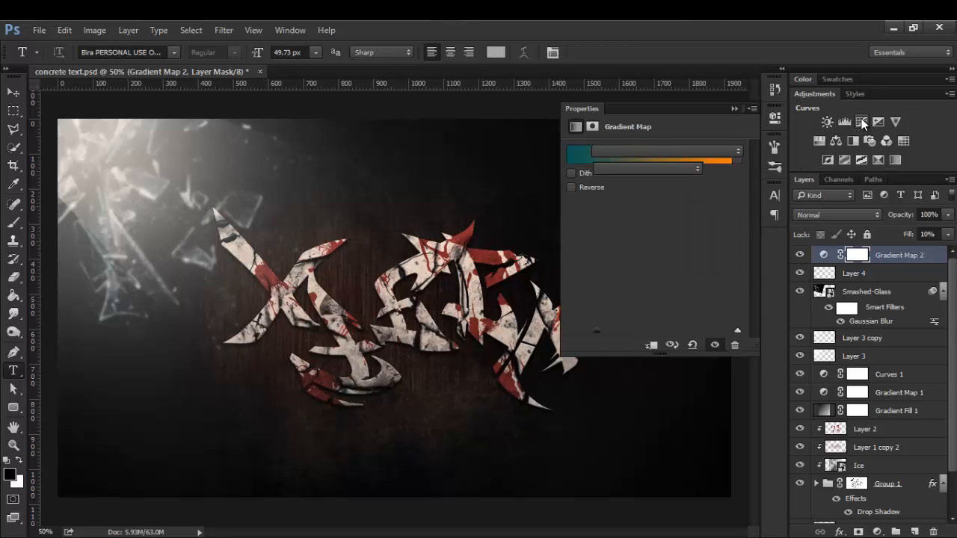
click(697, 215)
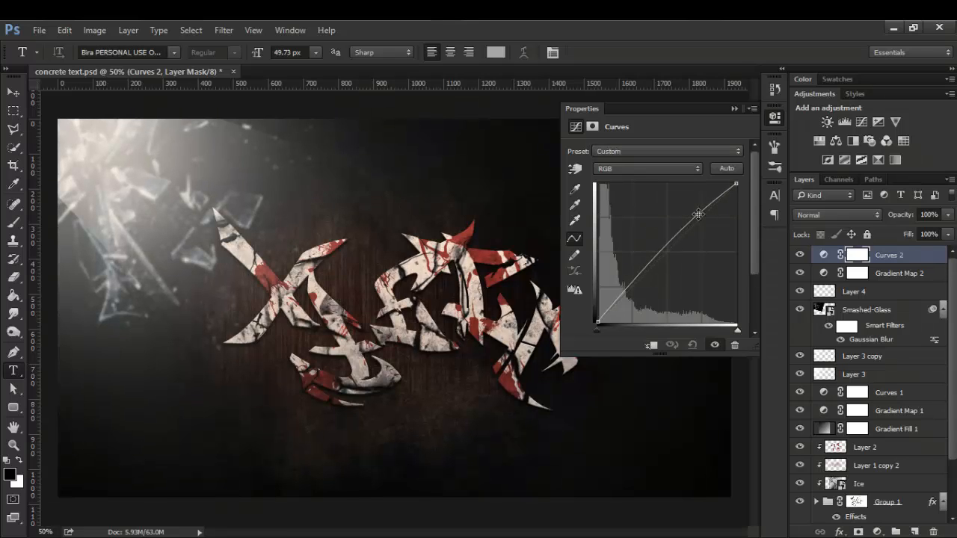
click(623, 297)
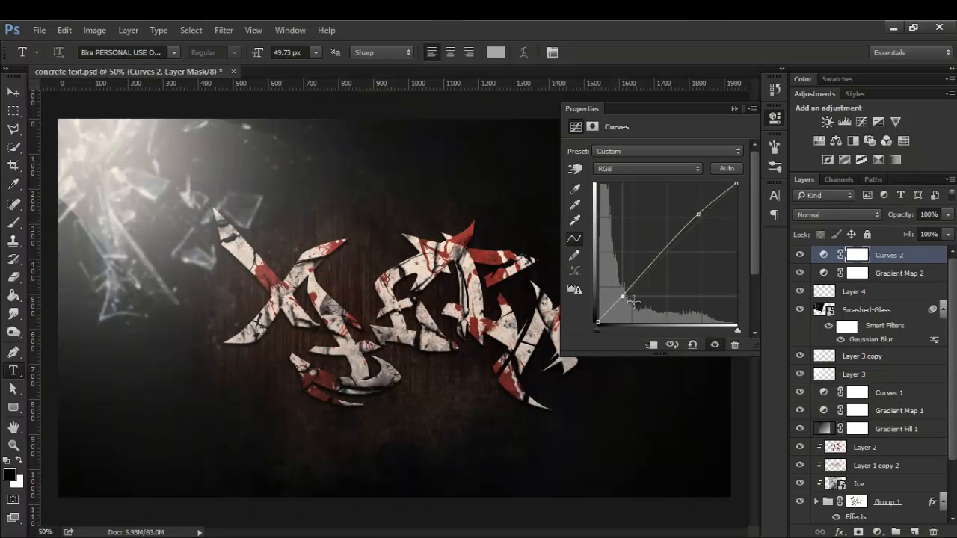
mouse_move(623, 298)
mouse_down()
mouse_move(632, 304)
mouse_move(628, 297)
mouse_up()
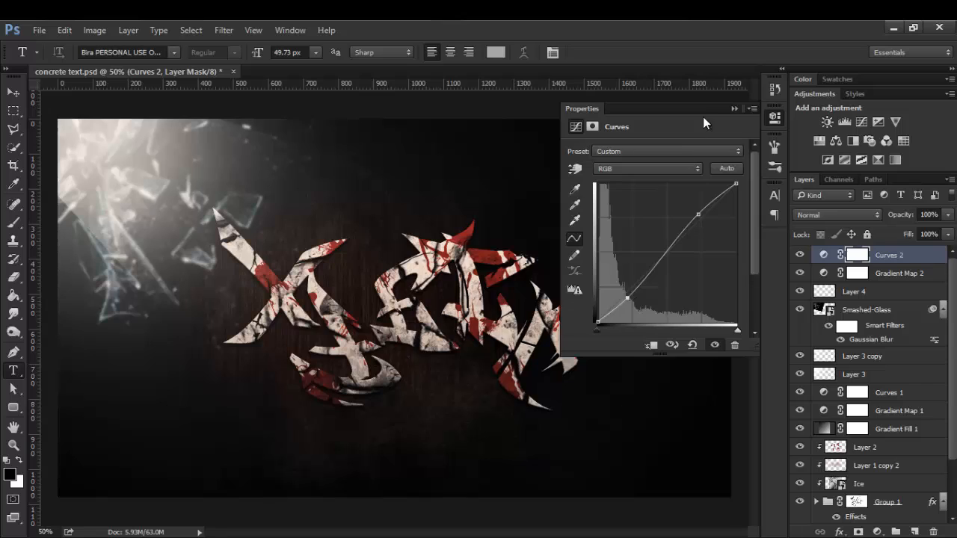
click(732, 108)
key(ctrl+0)
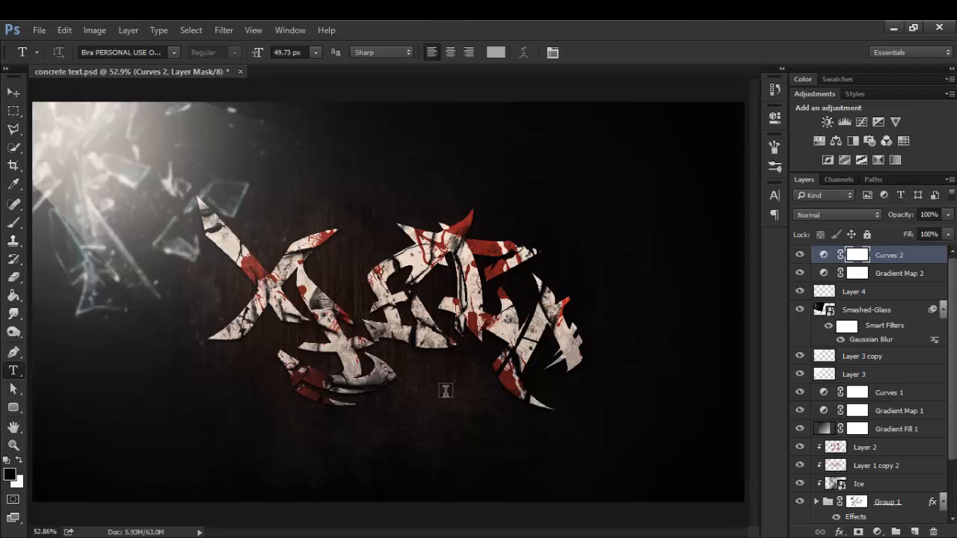
- Replace the VIGFX text inside Group 1 with a person's first name and commit the edit
scroll(855, 396, down, 2)
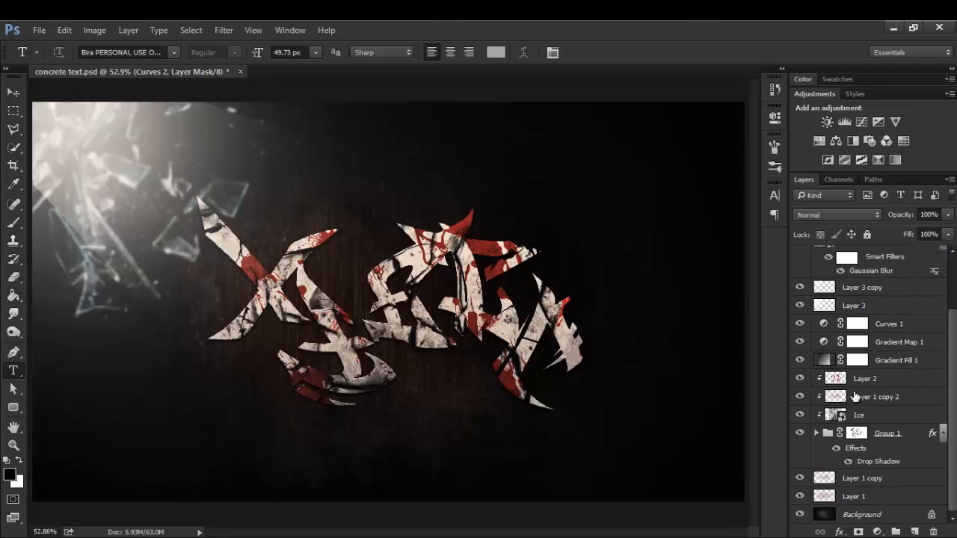
click(815, 433)
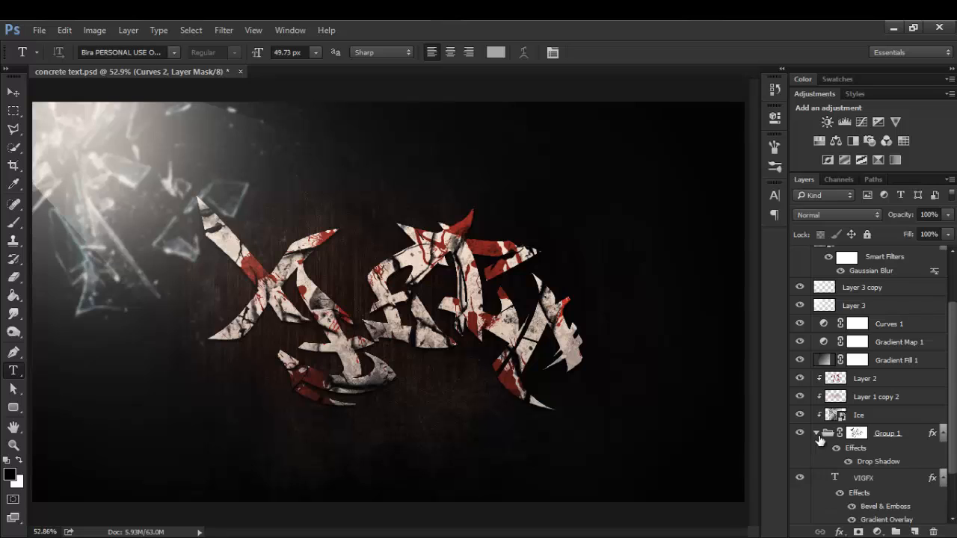
scroll(839, 401, down, 2)
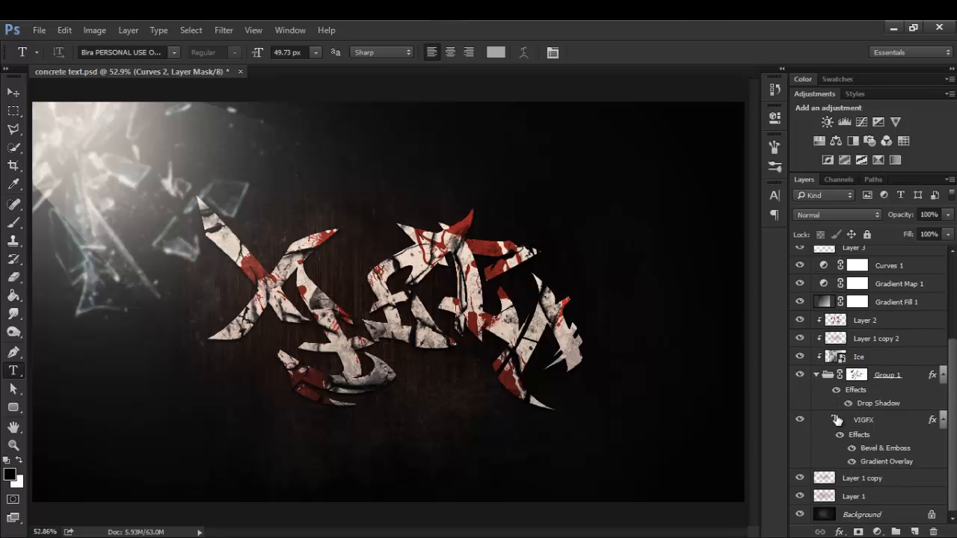
double_click(836, 420)
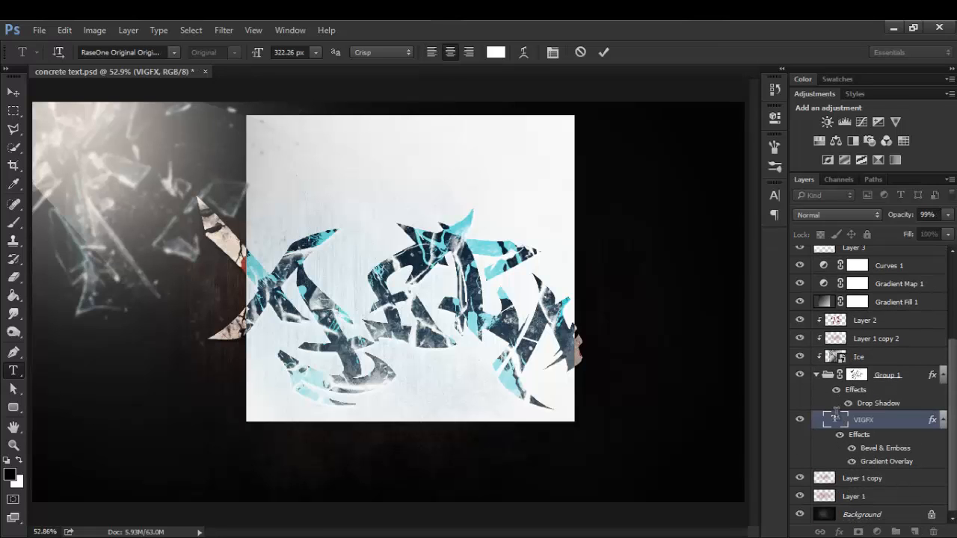
key(Left)
key(Left)
key(Left)
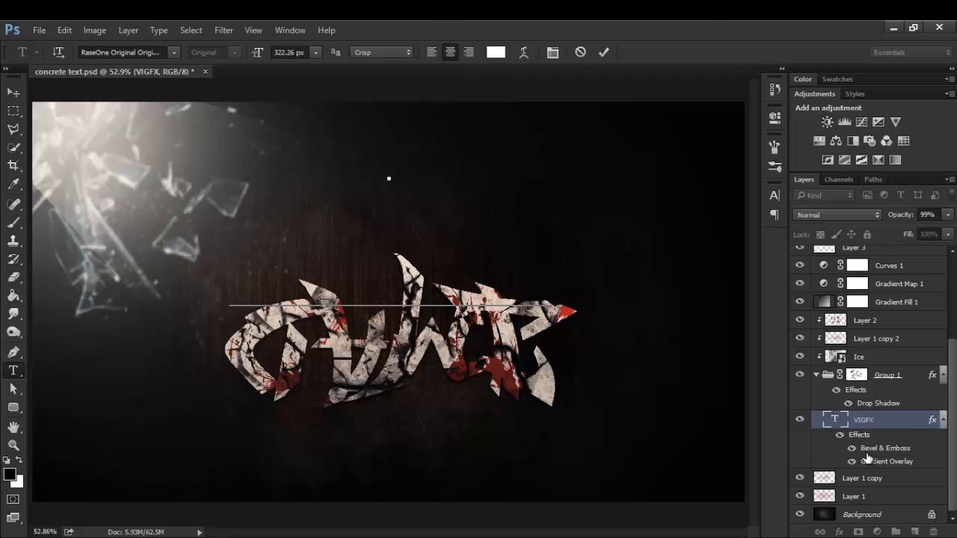
click(872, 423)
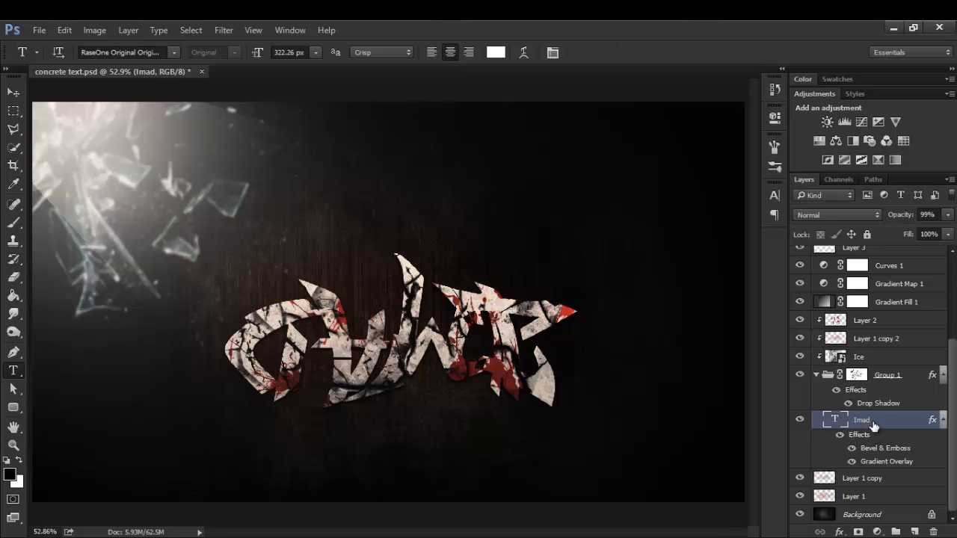
- Free Transform the Group 1 text: flip it vertically, stretch its height to about 106%, and move it to mid-height on the canvas
key(ctrl+a)
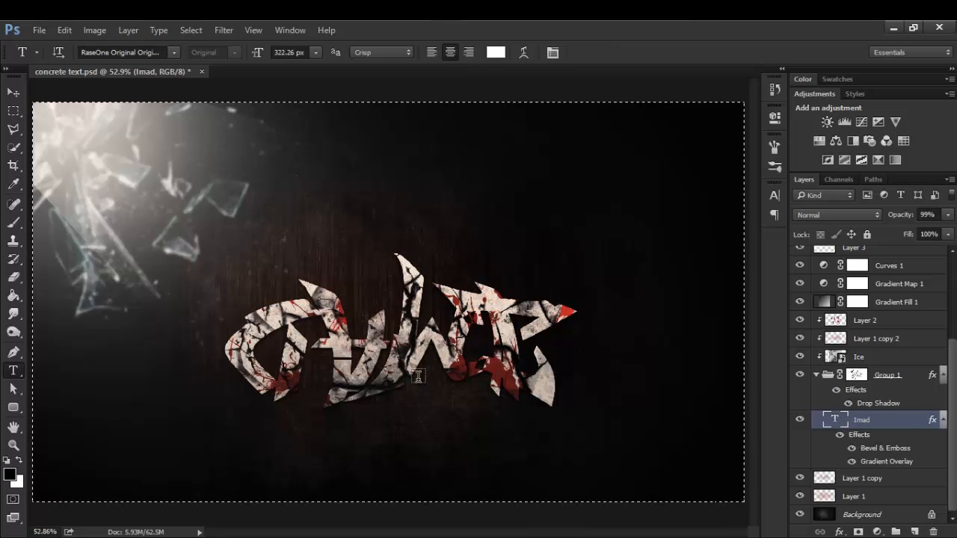
key(ctrl+d)
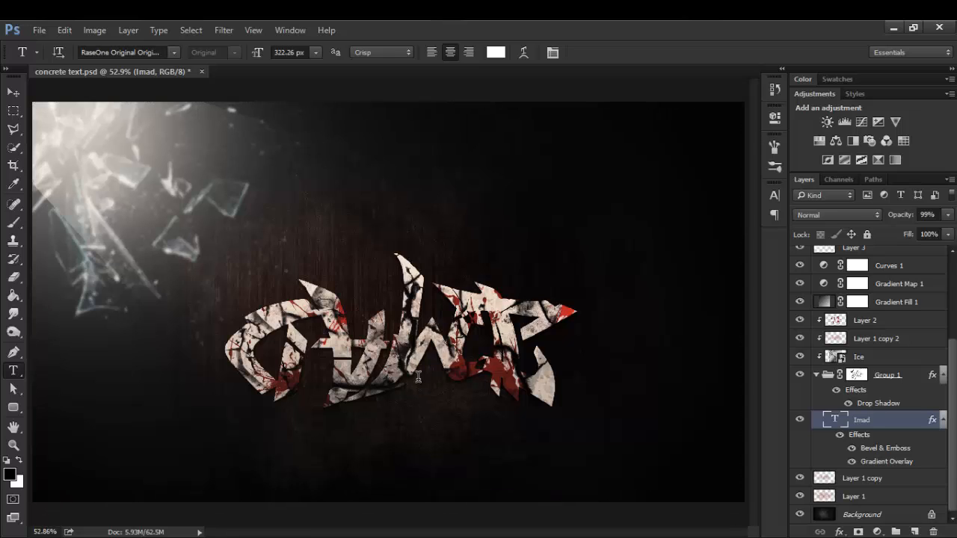
key(ctrl+t)
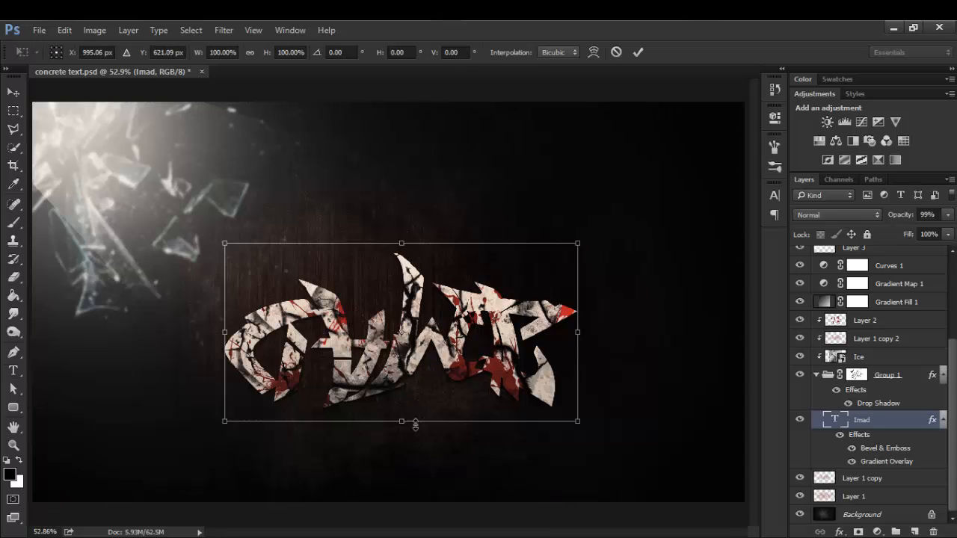
drag(399, 302, 388, 169)
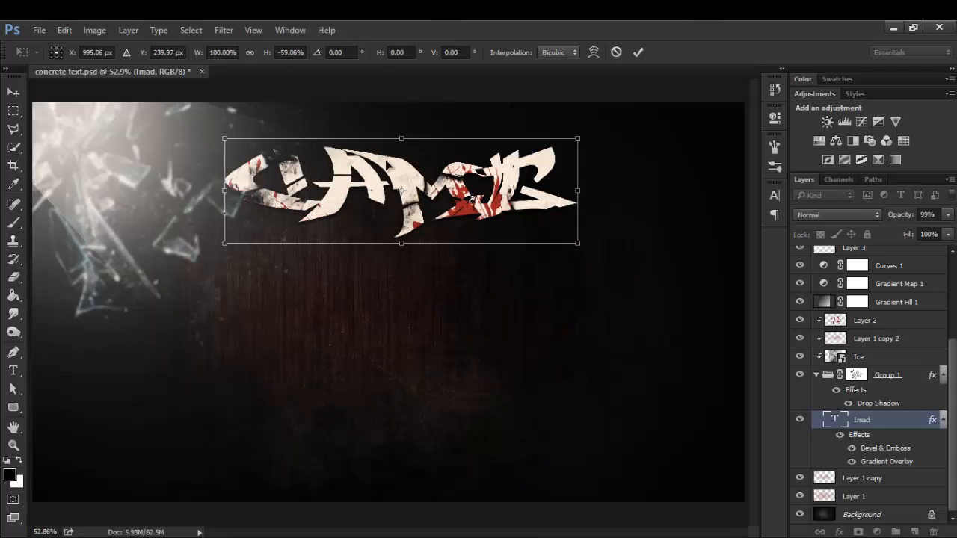
drag(403, 280, 402, 327)
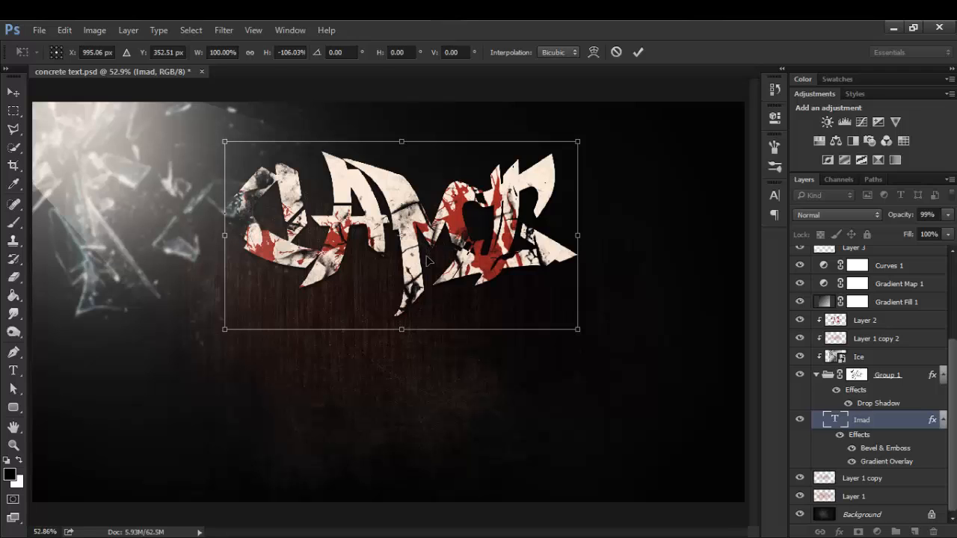
drag(429, 247, 429, 301)
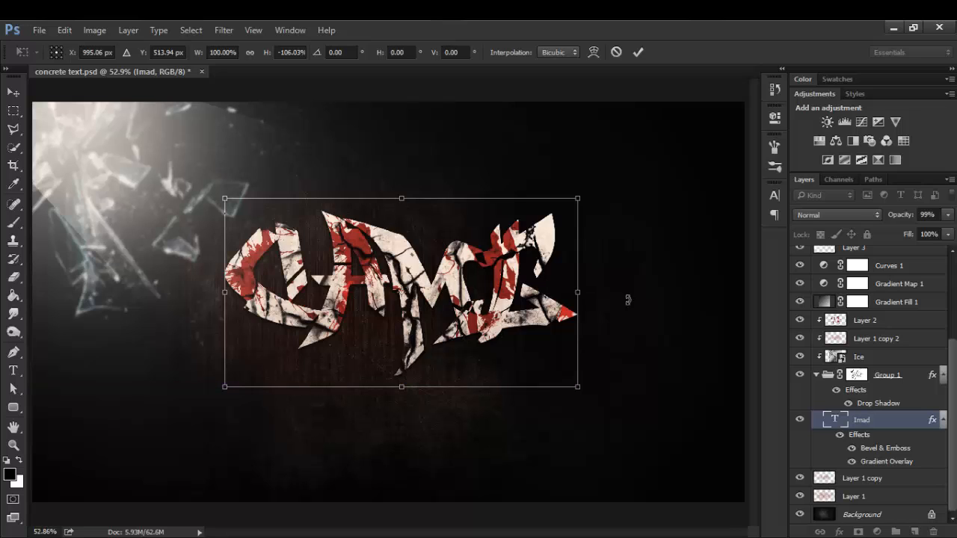
- Flip the text horizontally so it reads correctly, nudge it slightly down, and commit the transform
right_click(527, 310)
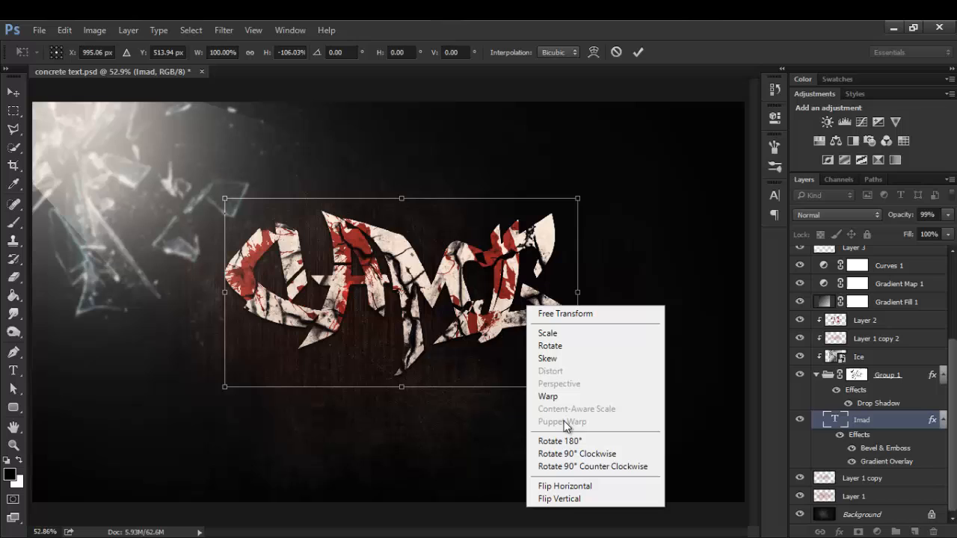
click(574, 485)
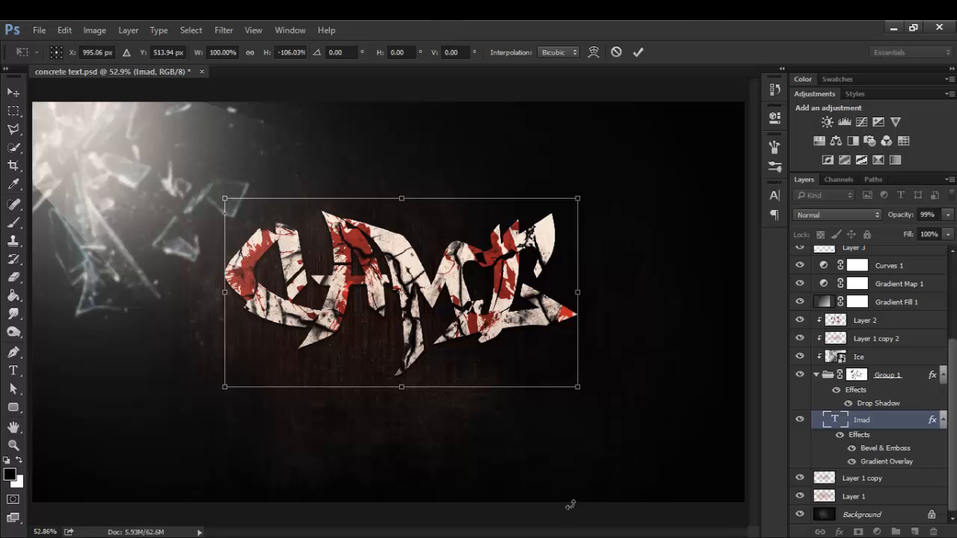
right_click(512, 275)
click(565, 456)
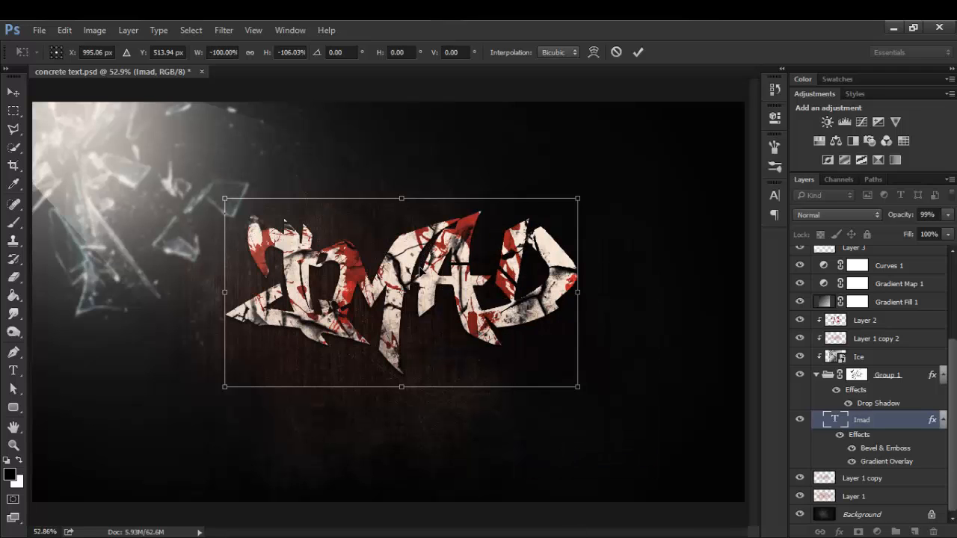
drag(421, 275, 419, 273)
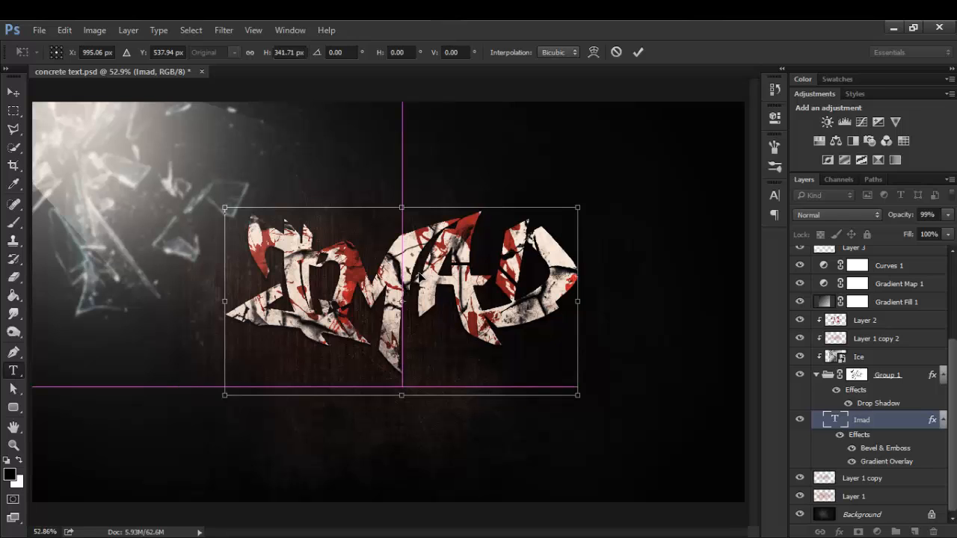
key(Return)
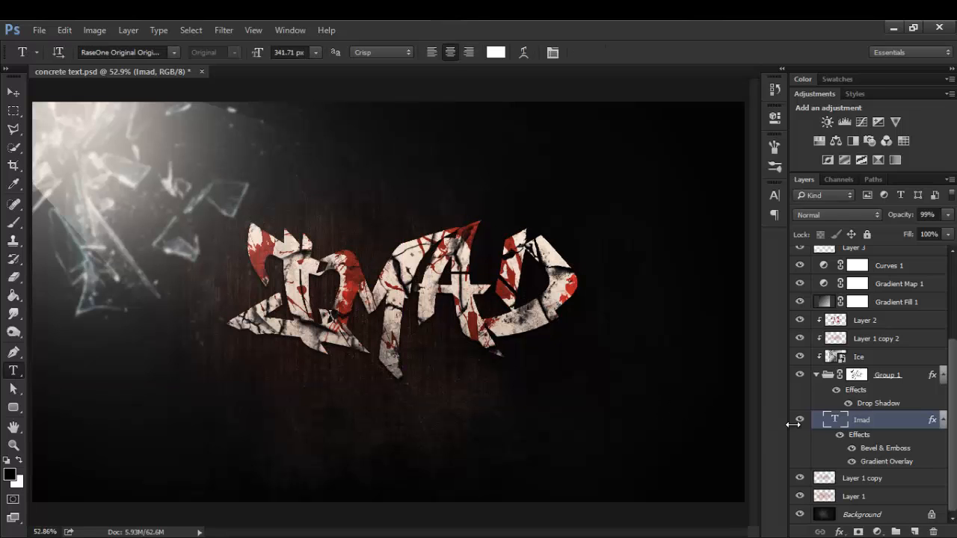
- Try replacing the lettering with another first name in the Perspire Regular font, and restore the previous text
double_click(831, 419)
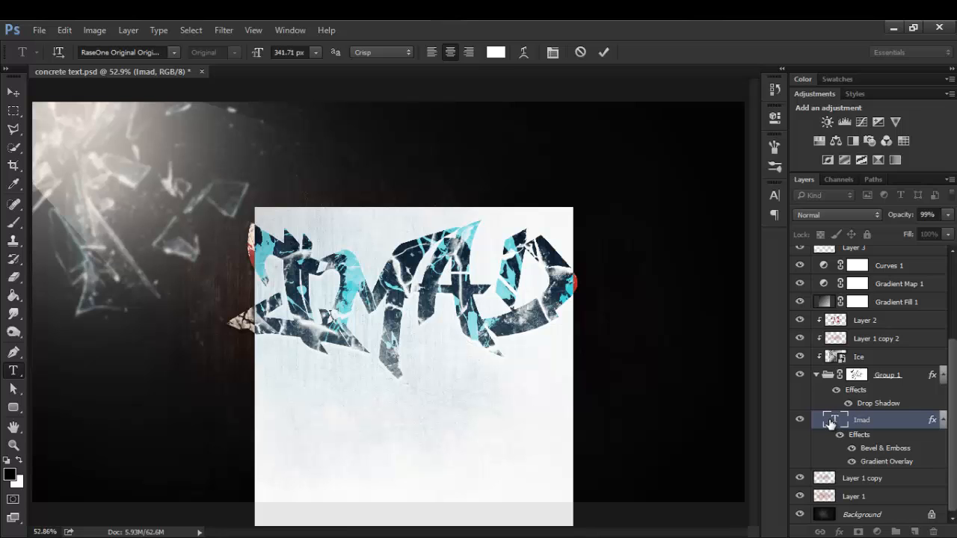
text(Mido)
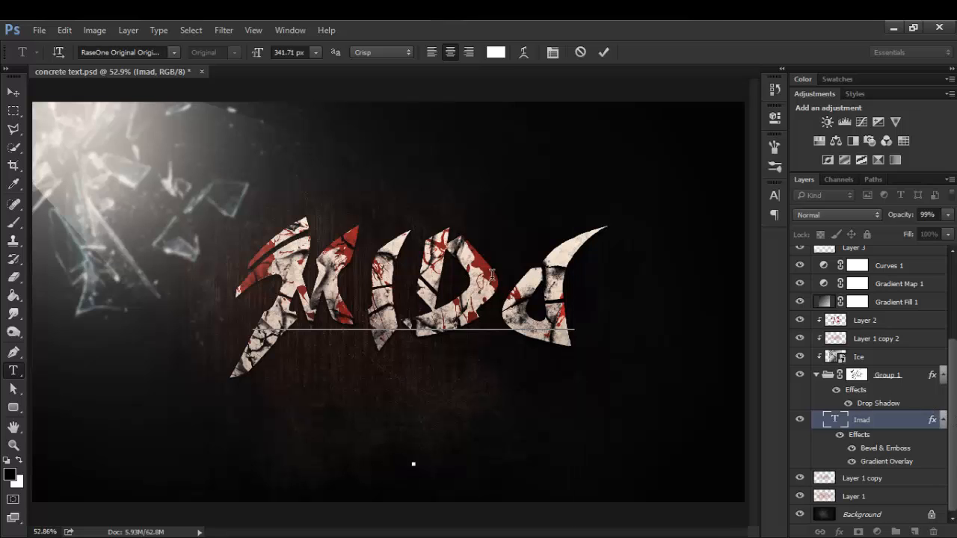
drag(455, 274, 306, 274)
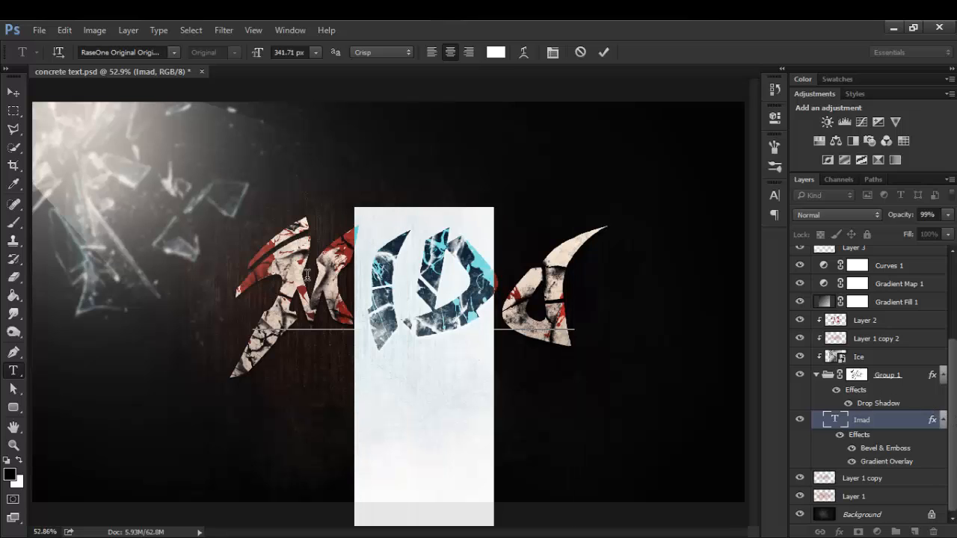
key(ctrl+a)
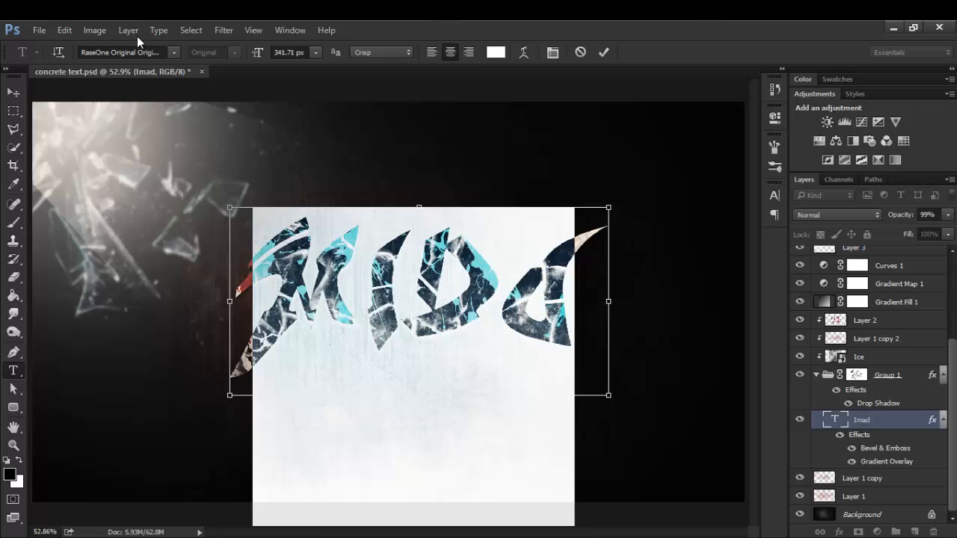
click(173, 53)
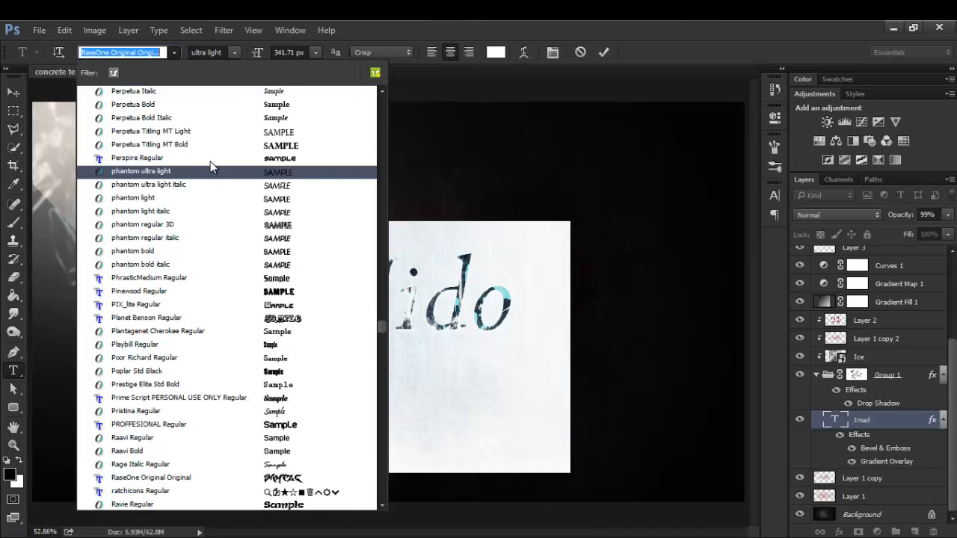
click(211, 159)
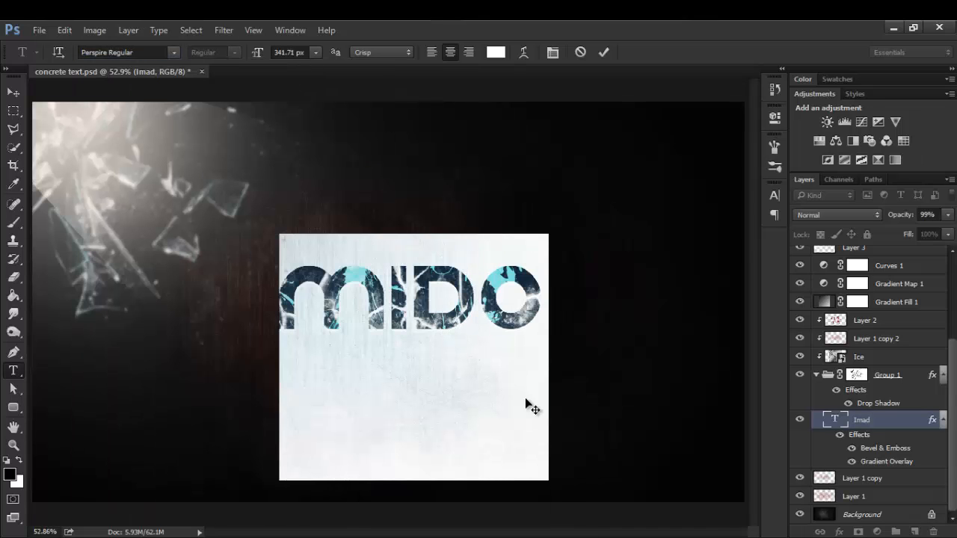
click(863, 420)
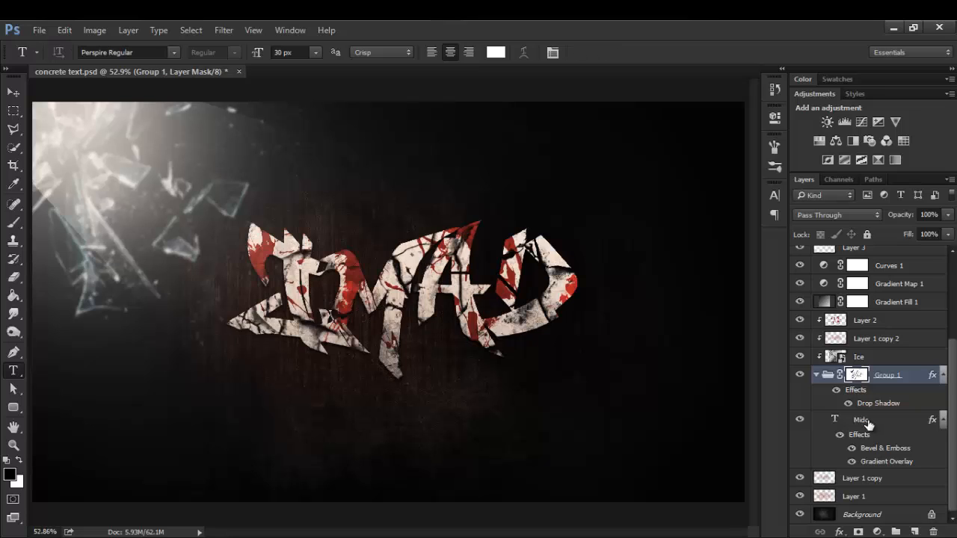
click(866, 422)
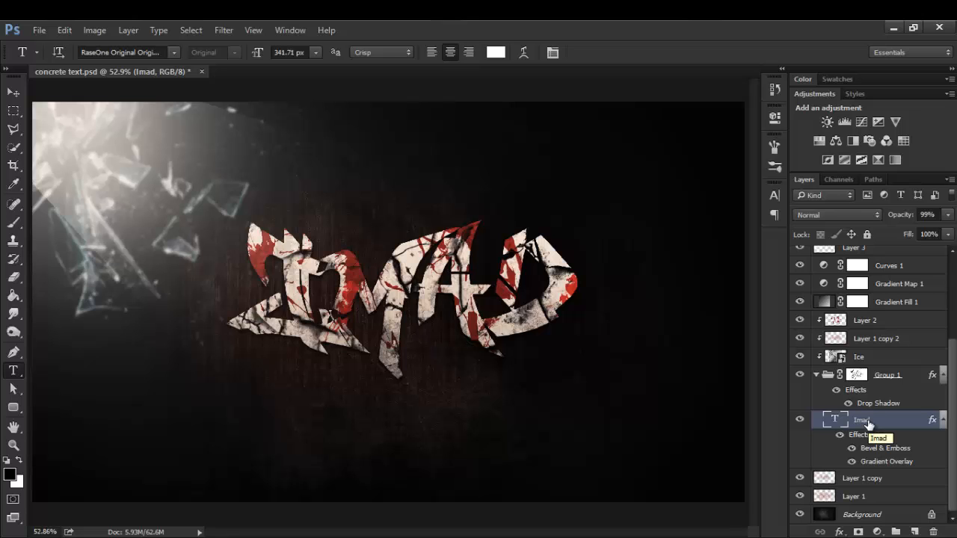
- Preview the finished text effect in full screen mode, and return to the standard workspace
key(f)
key(f)
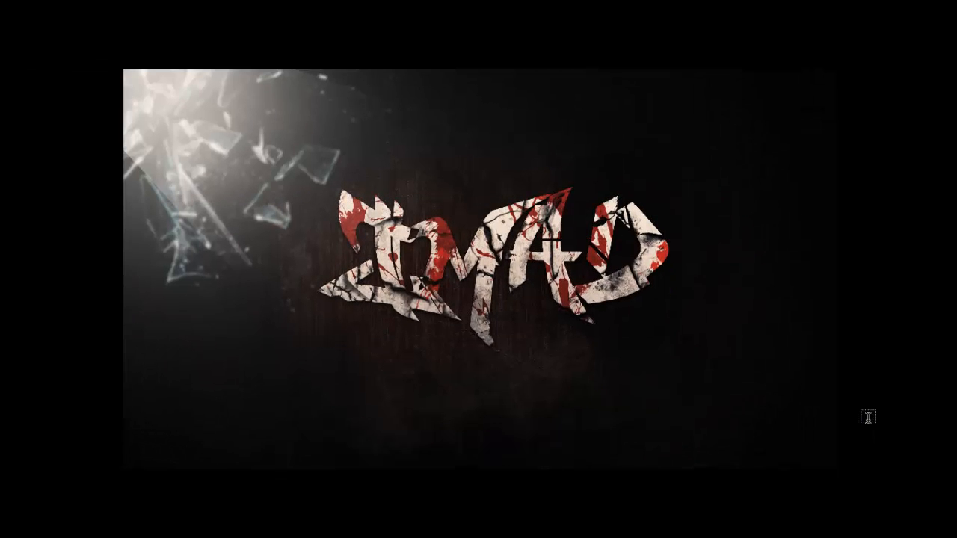
key(f)
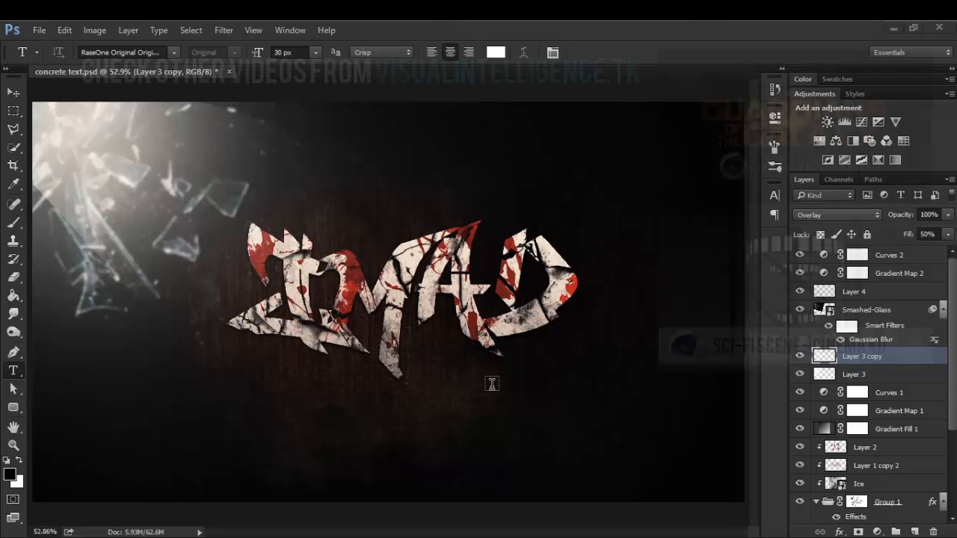